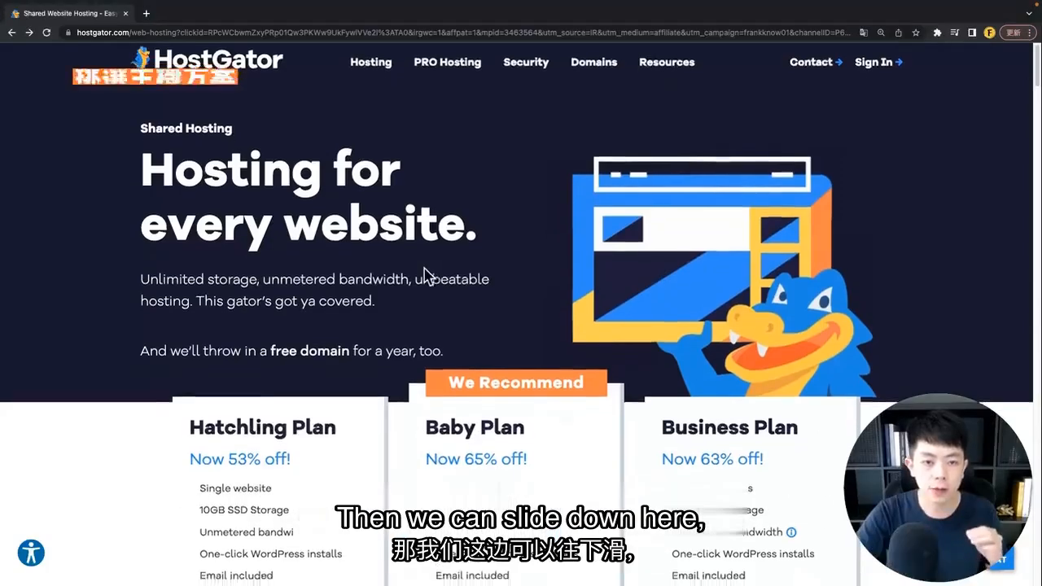
scroll(425, 275, down, 3)
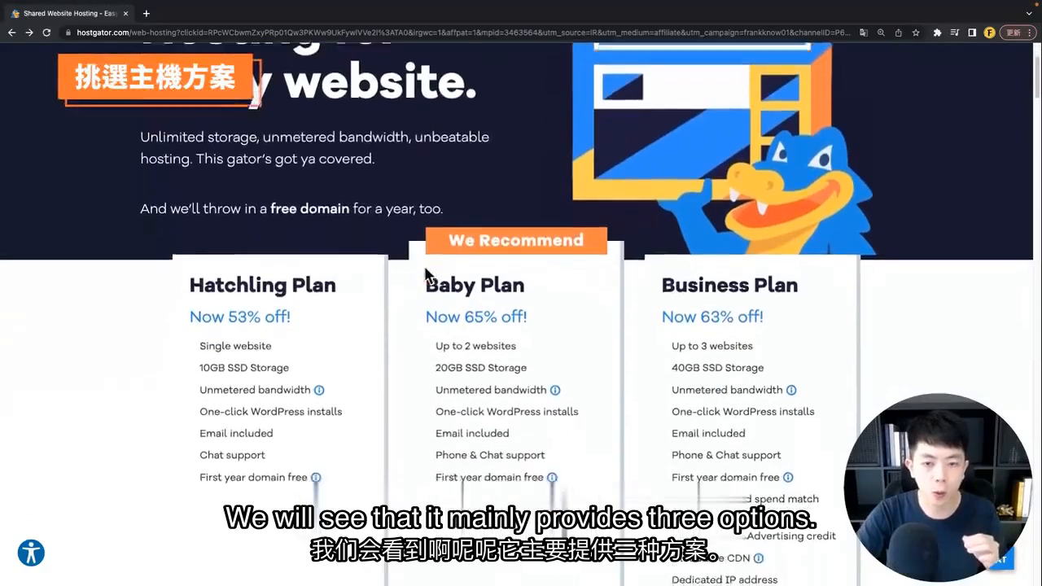
scroll(425, 276, down, 3)
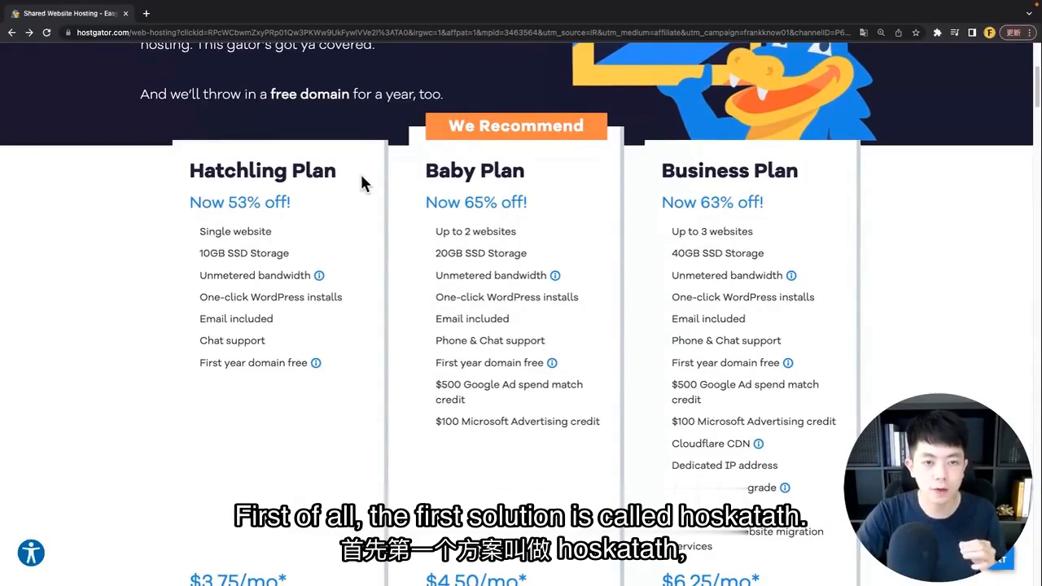
triple_click(281, 171)
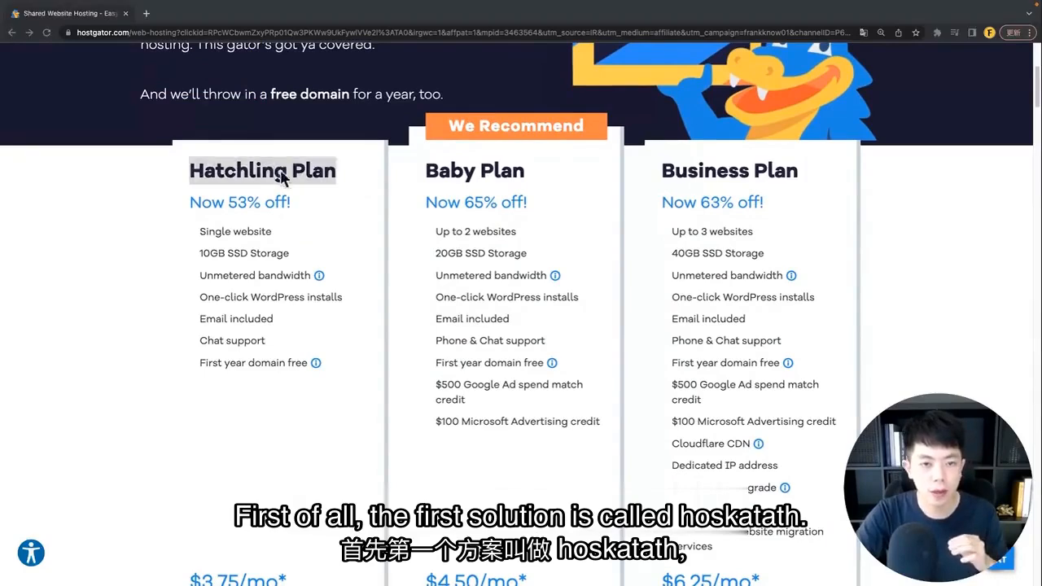
click(320, 198)
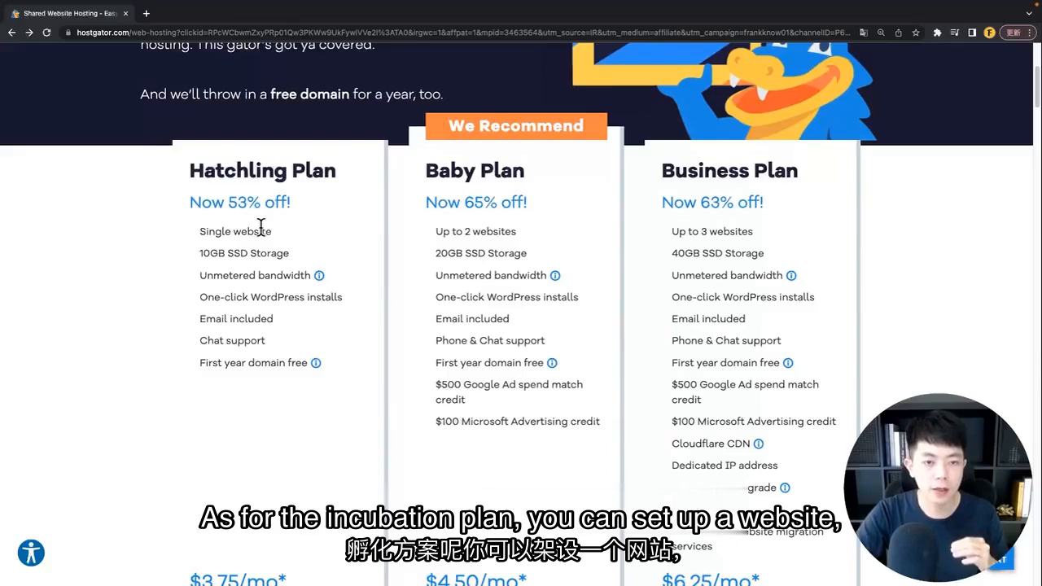
drag(277, 232, 207, 231)
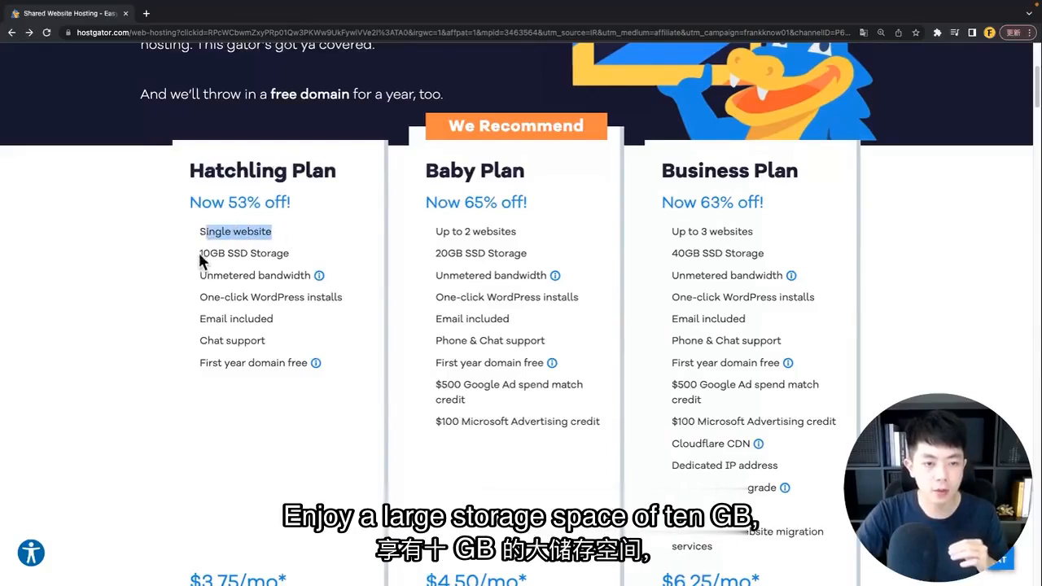
click(202, 259)
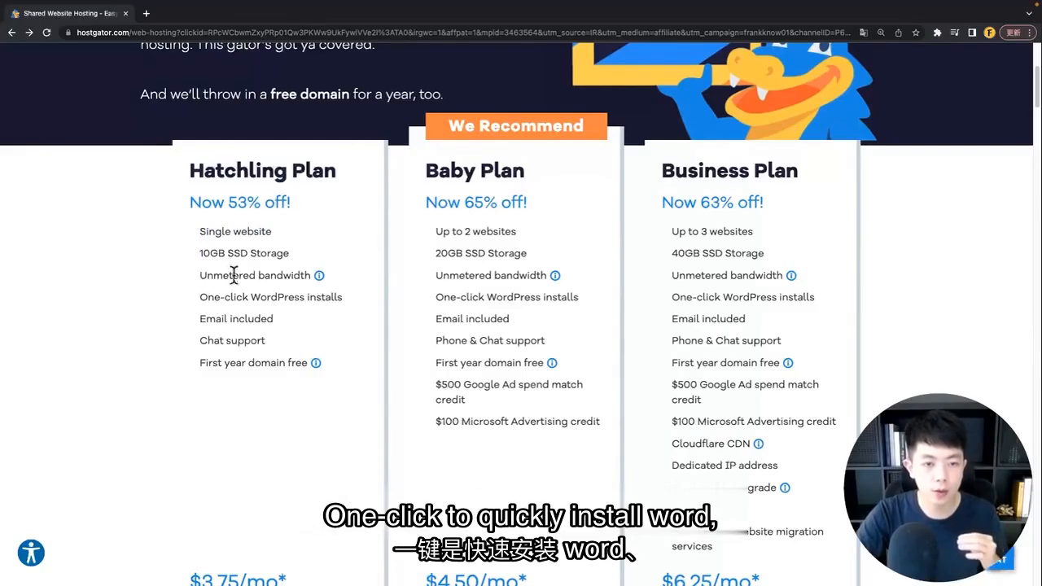
drag(200, 297, 342, 298)
click(307, 316)
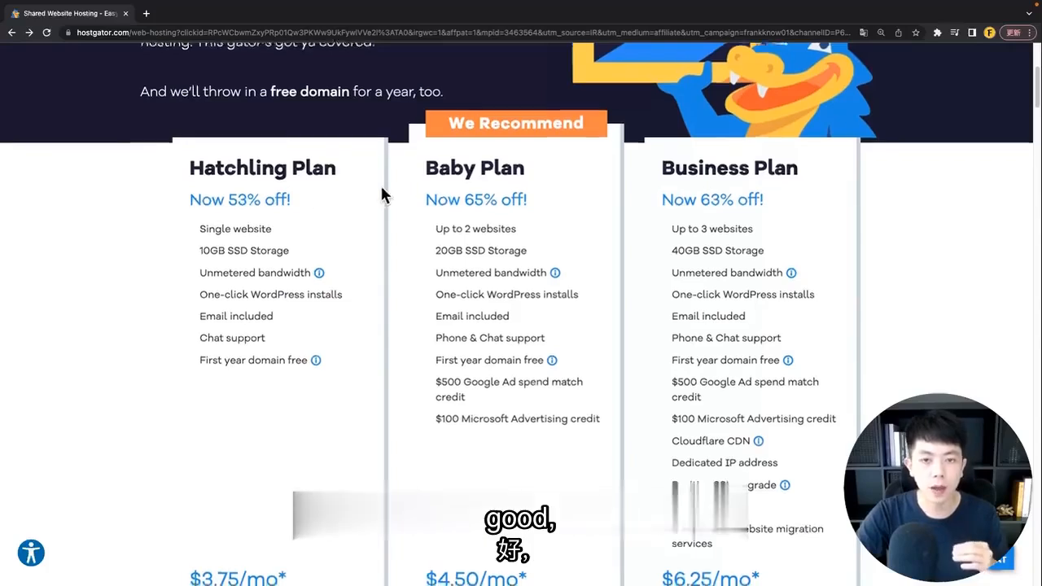
scroll(407, 183, down, 1)
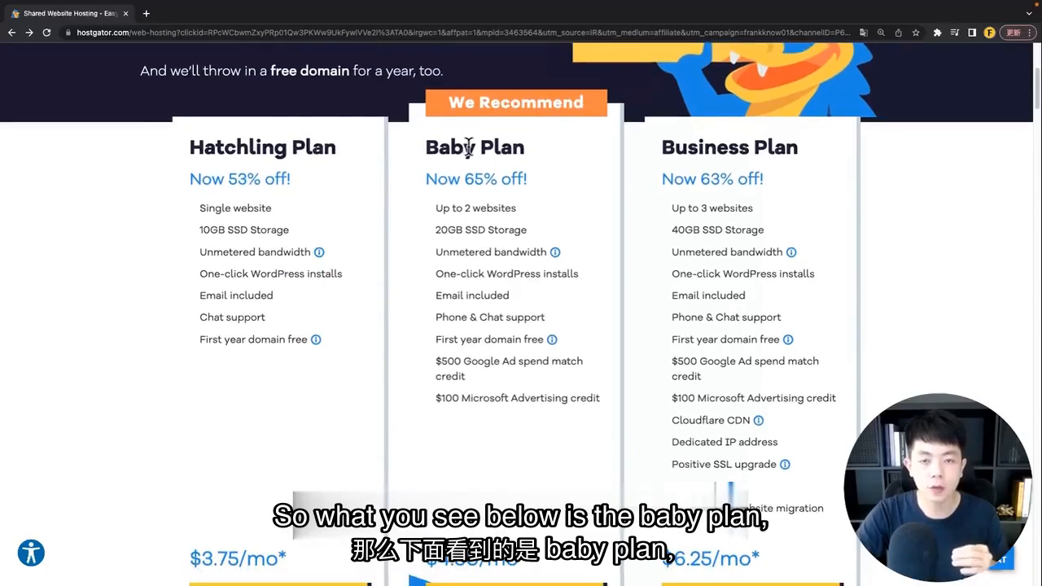
drag(425, 145, 530, 152)
click(542, 153)
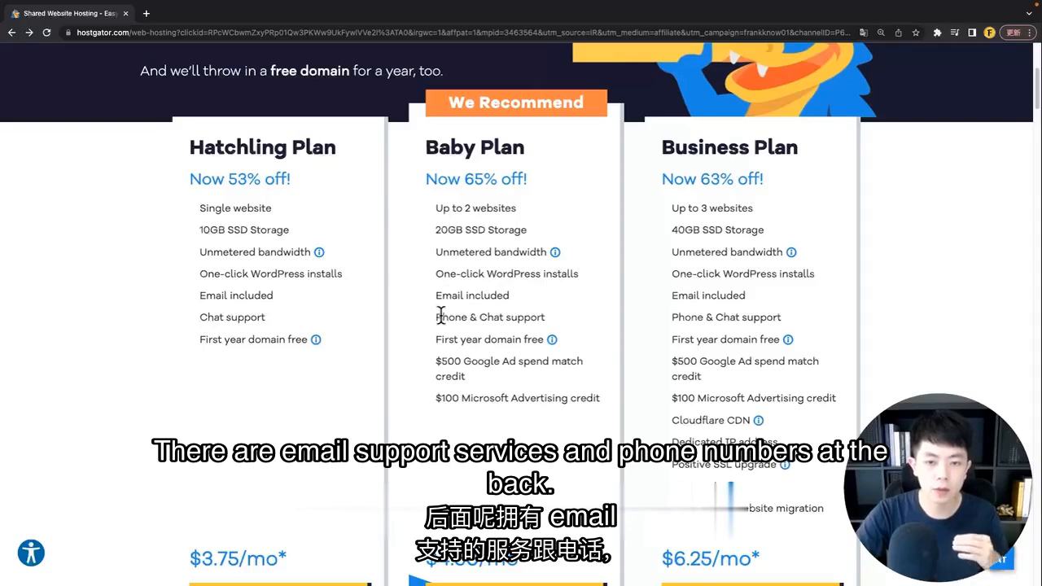
drag(506, 318, 558, 325)
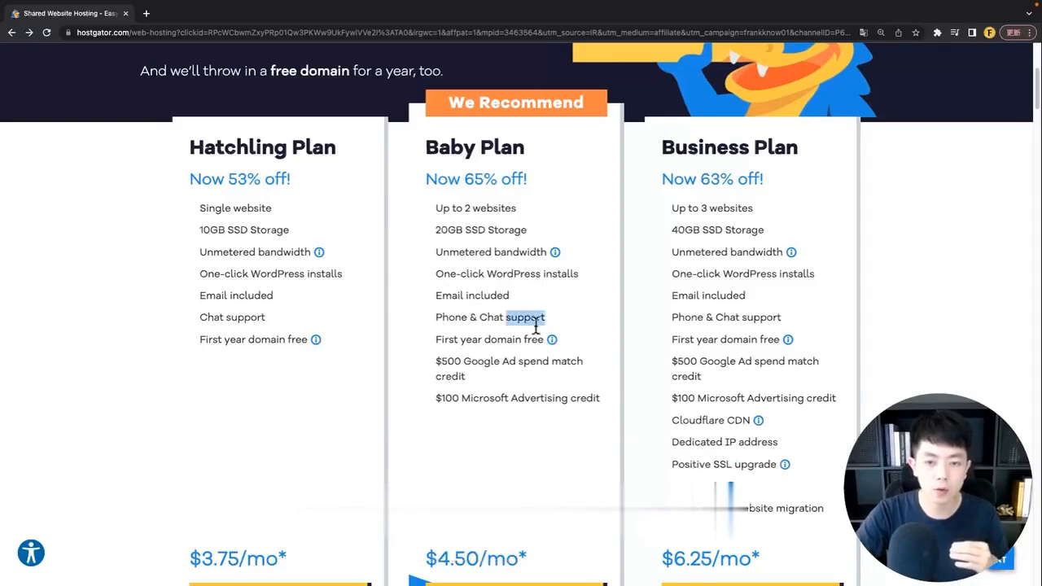
click(434, 338)
drag(435, 342, 568, 336)
click(569, 333)
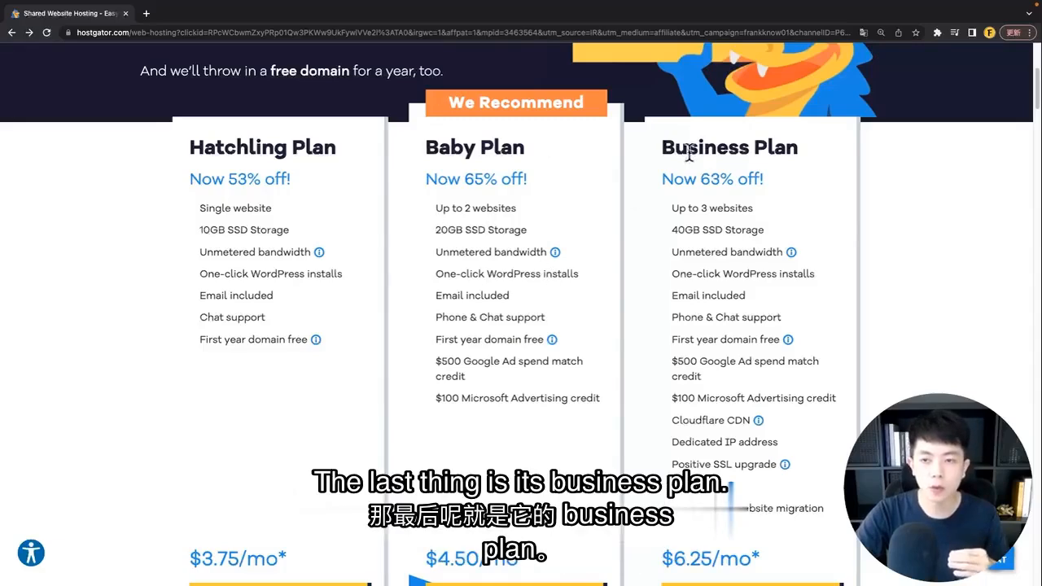
drag(665, 148, 809, 158)
click(842, 221)
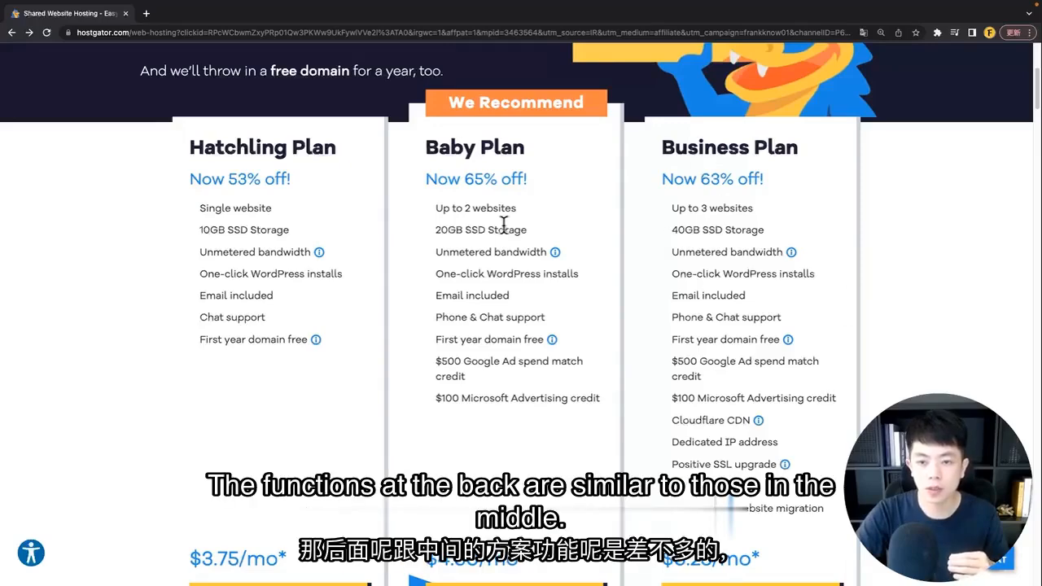
scroll(769, 297, down, 2)
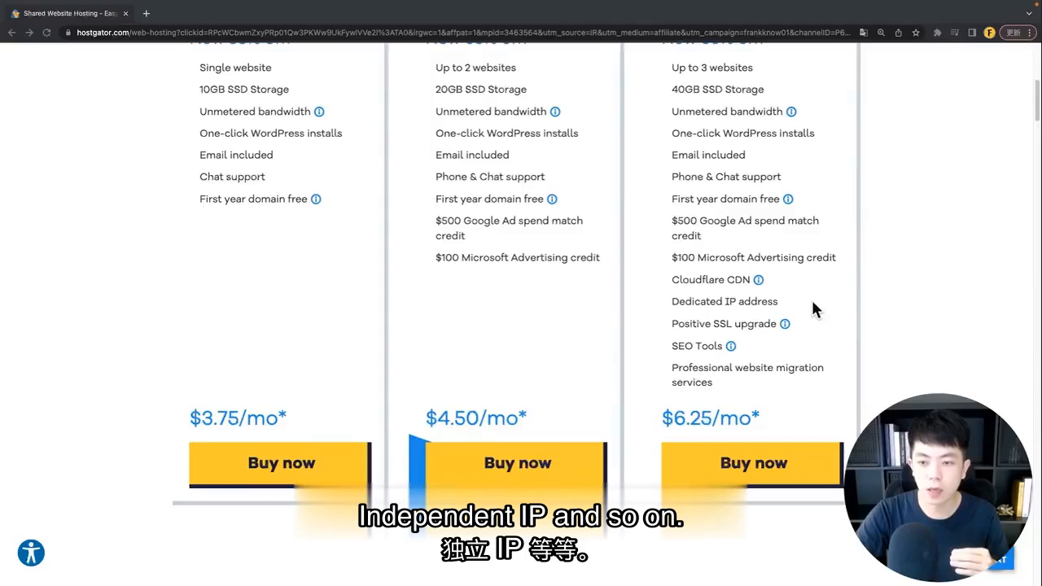
scroll(816, 311, up, 2)
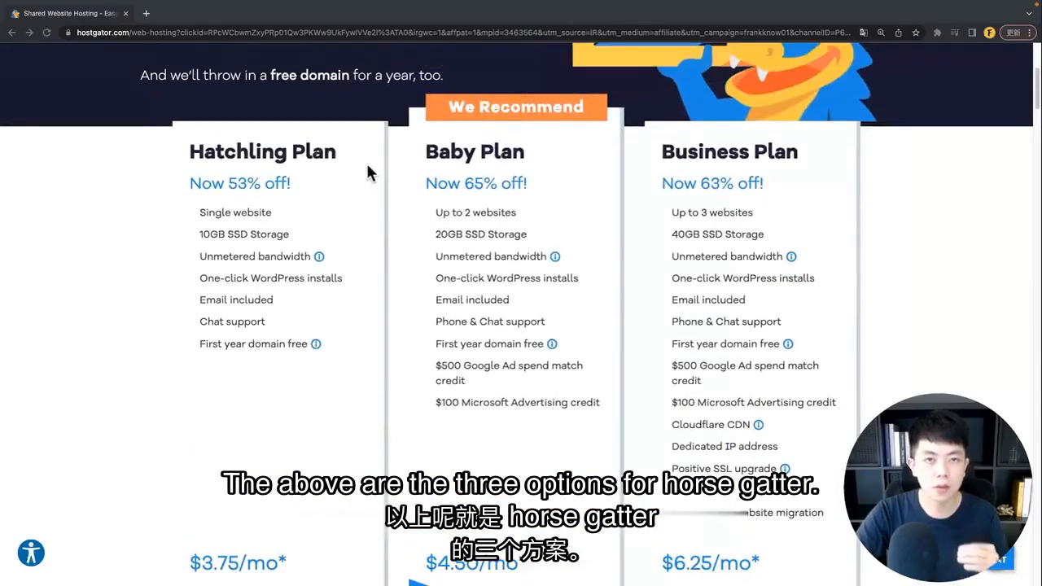
scroll(505, 220, up, 1)
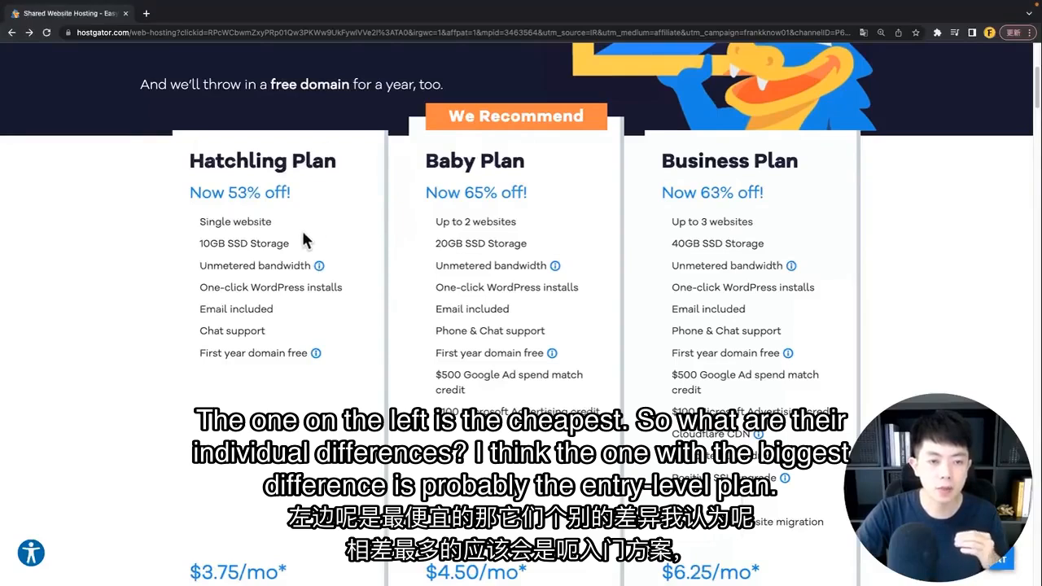
drag(200, 222, 277, 230)
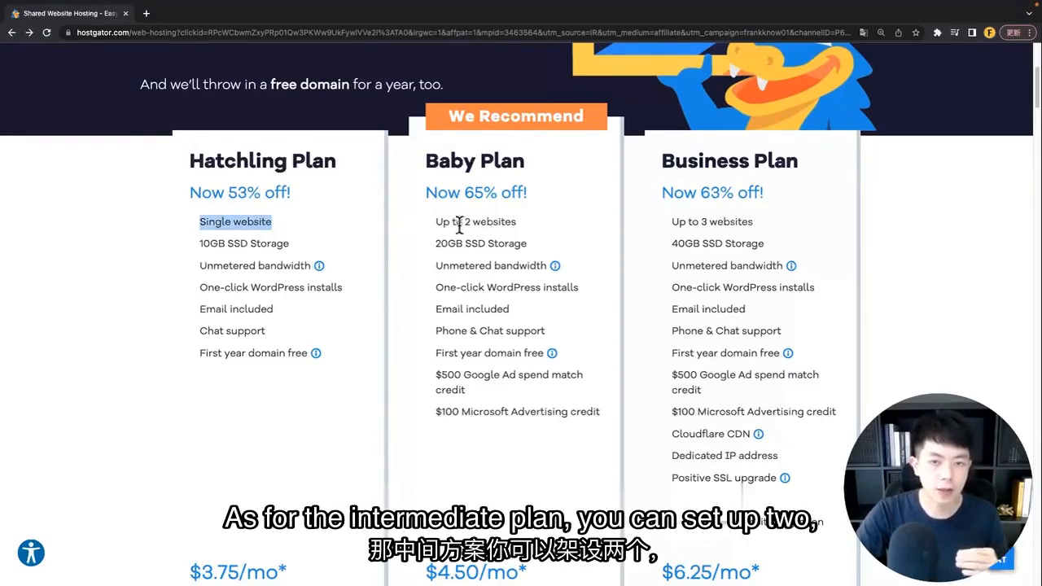
drag(436, 221, 535, 237)
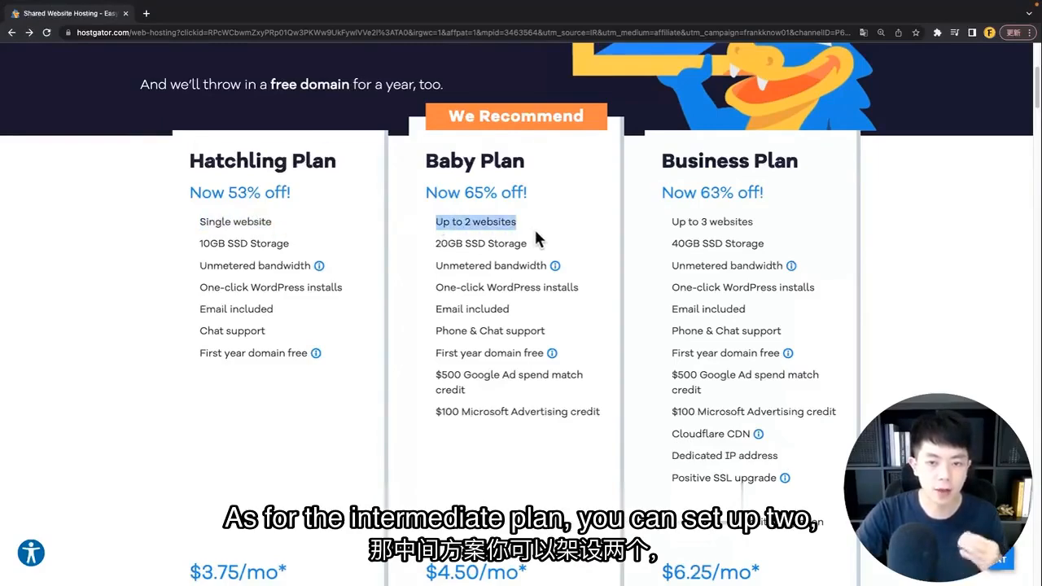
click(279, 241)
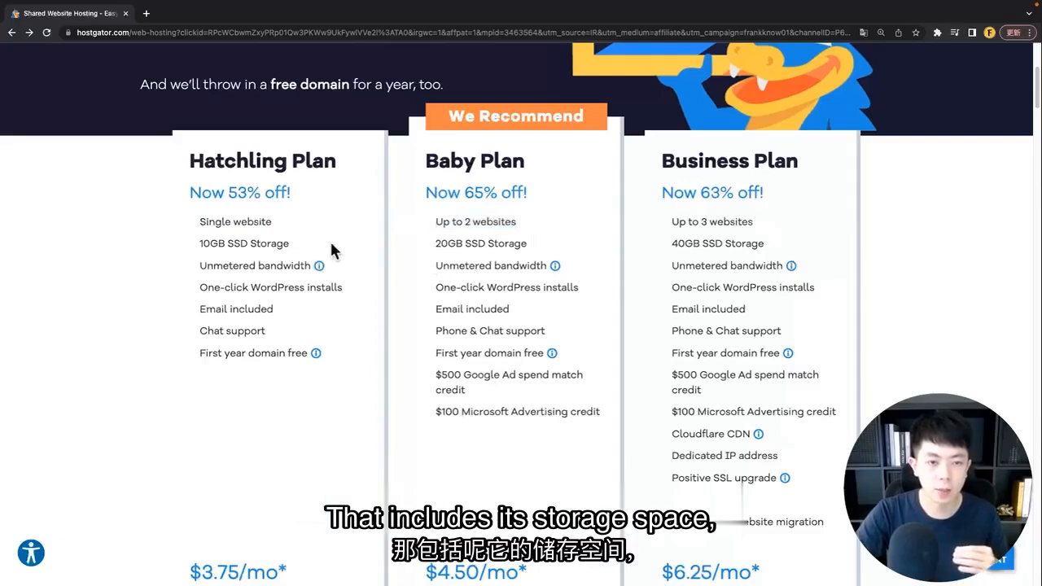
drag(331, 243, 200, 244)
click(345, 247)
scroll(379, 293, up, 1)
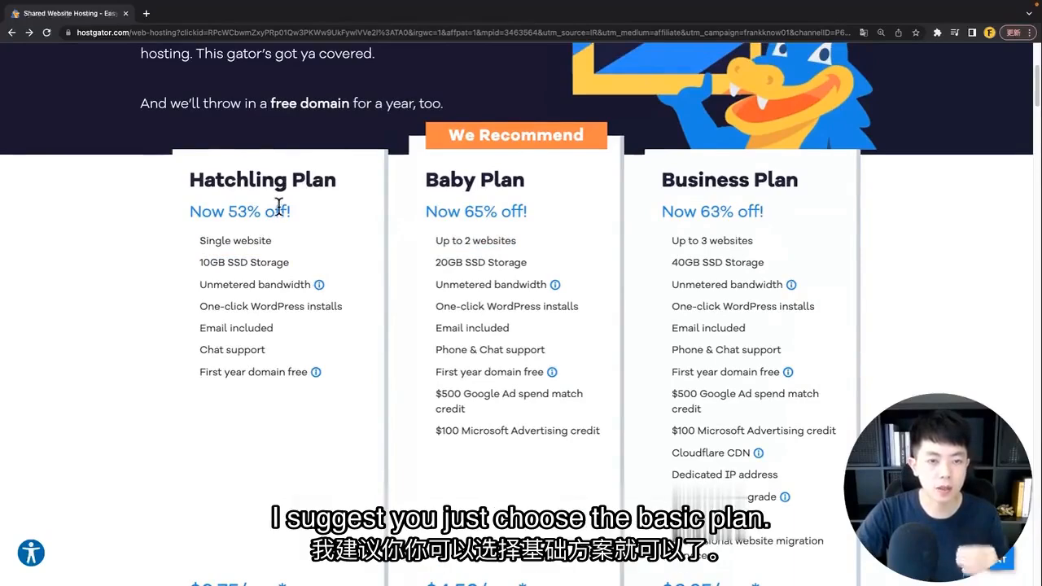
mouse_move(189, 183)
mouse_down()
mouse_move(332, 181)
mouse_move(356, 200)
mouse_up()
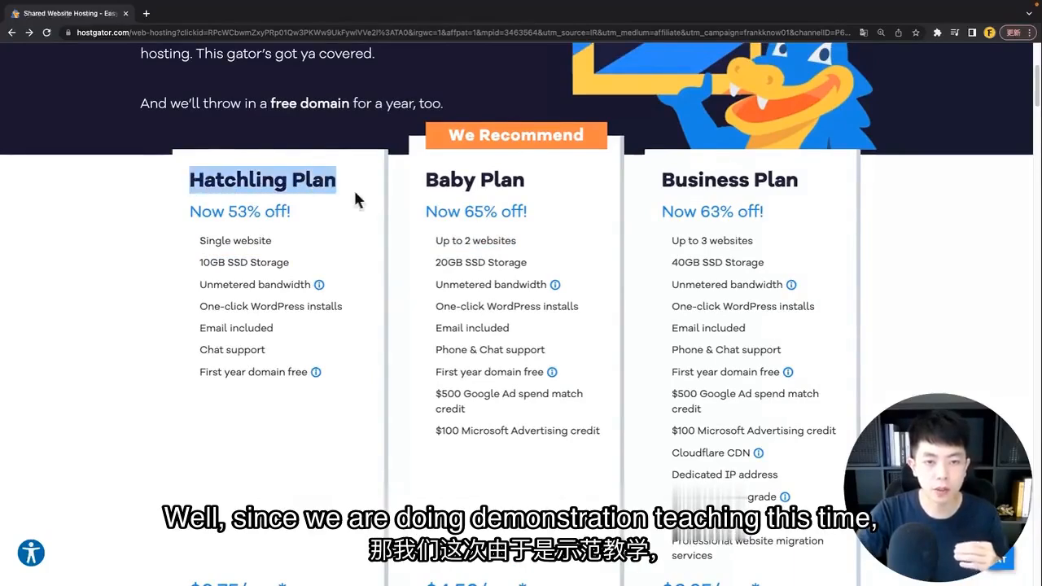
click(331, 405)
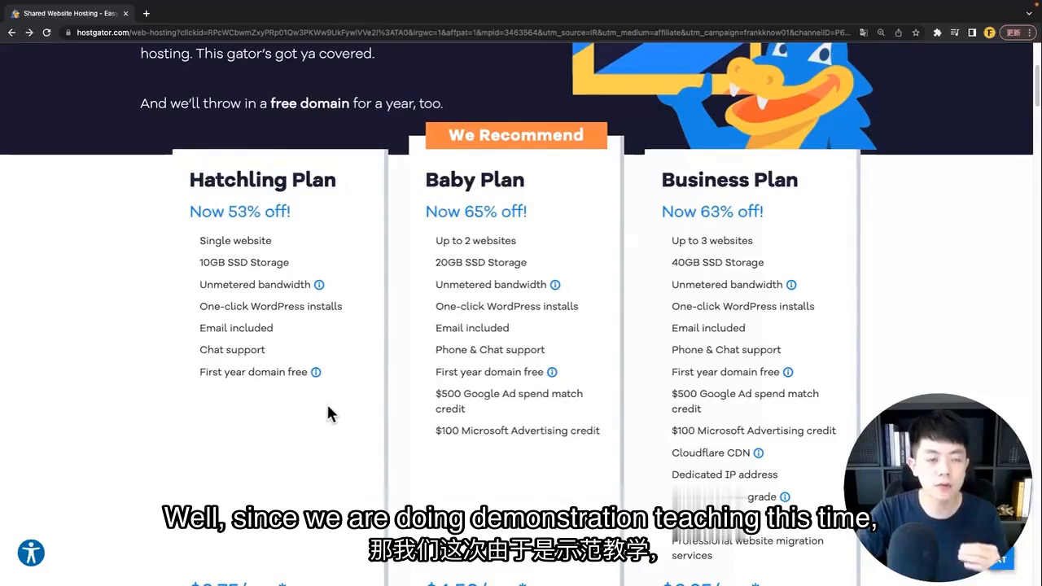
scroll(327, 413, up, 1)
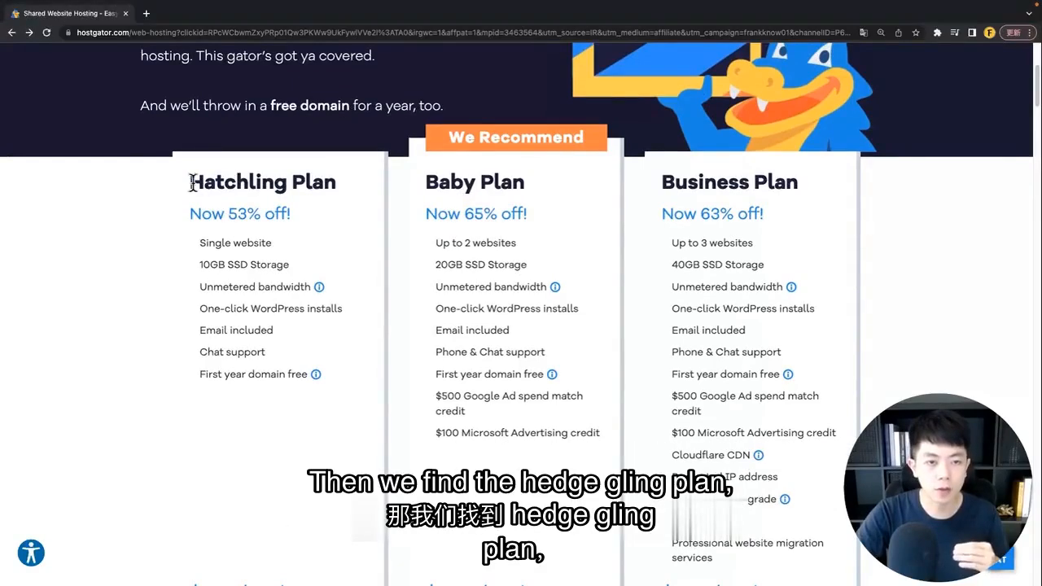
drag(192, 182, 324, 181)
scroll(343, 311, down, 1)
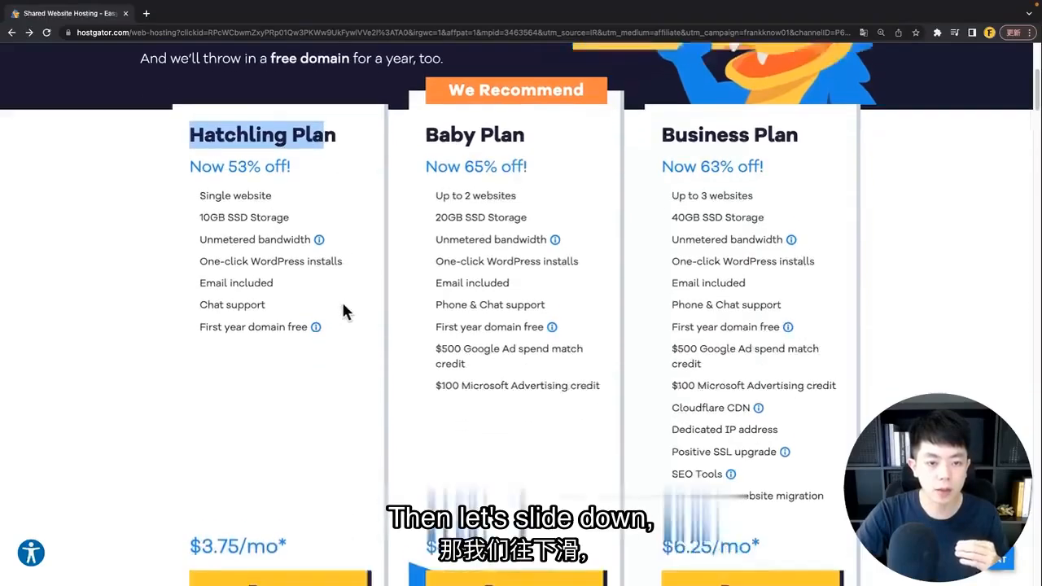
scroll(339, 326, down, 4)
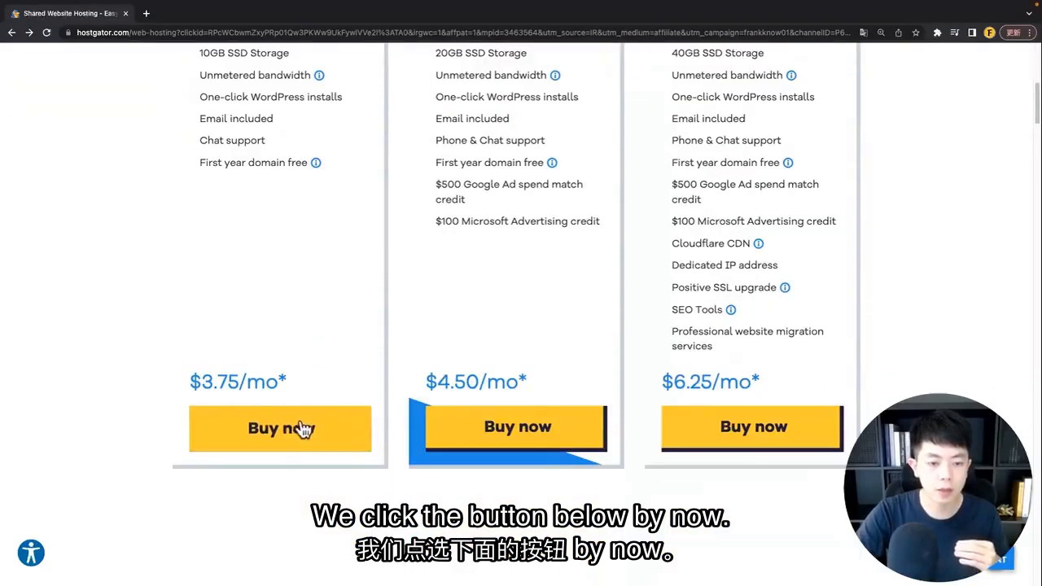
Step: Start the Hatchling Plan order and enter 'frankshowcase' as a new domain, keeping .com
click(302, 429)
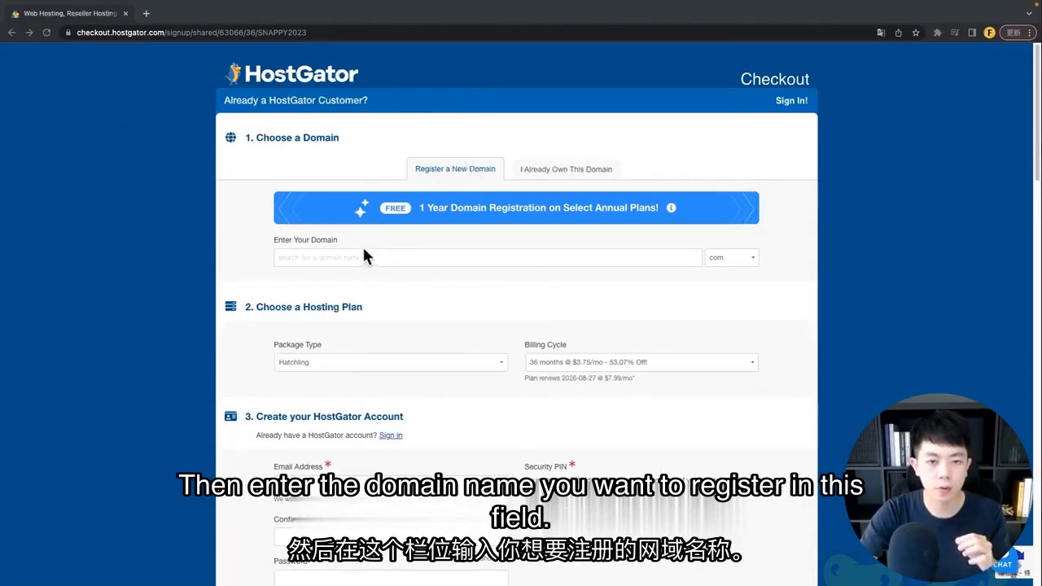
click(321, 257)
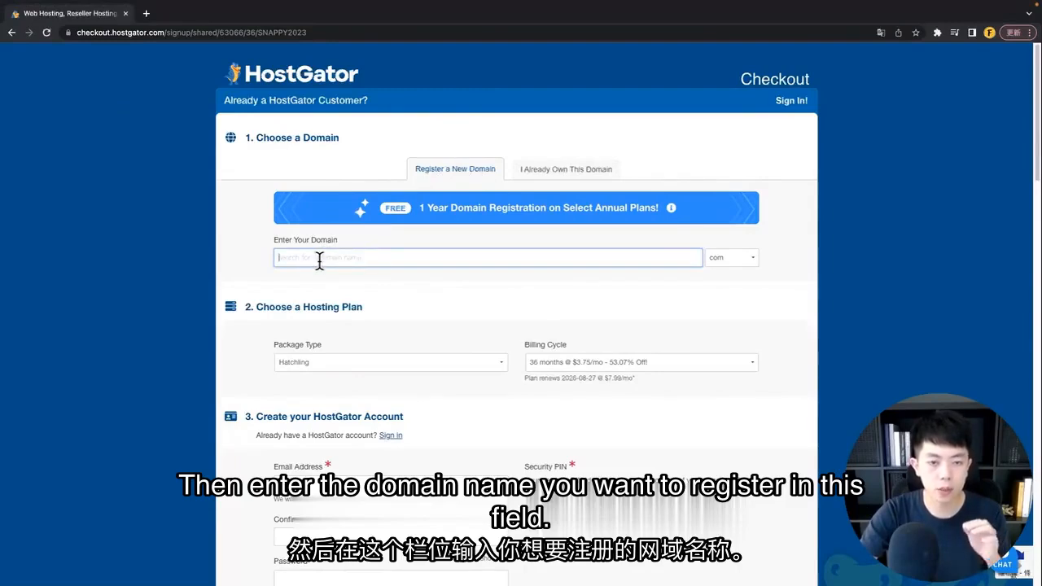
text(frankshowcase)
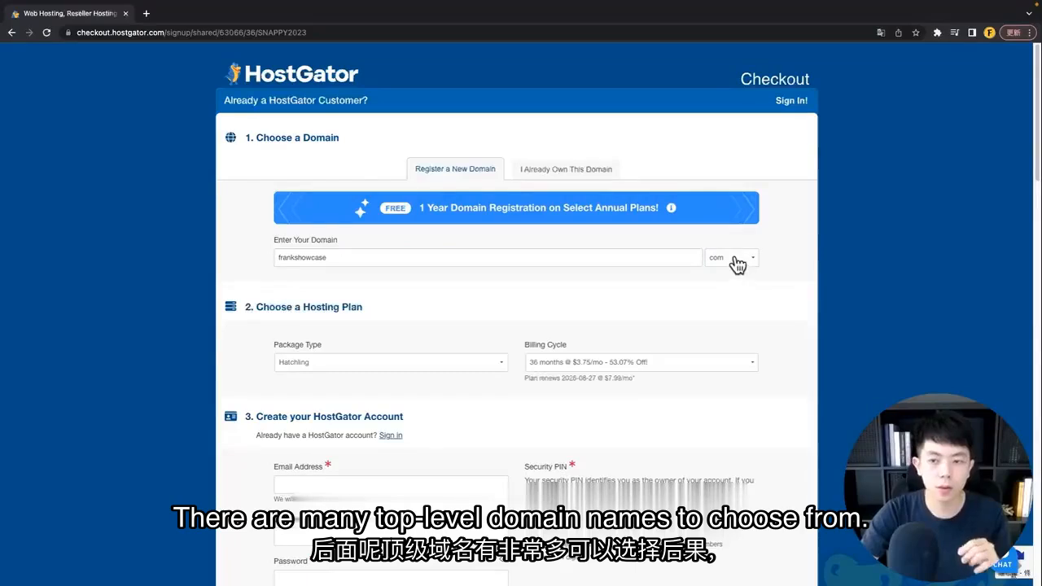
click(735, 261)
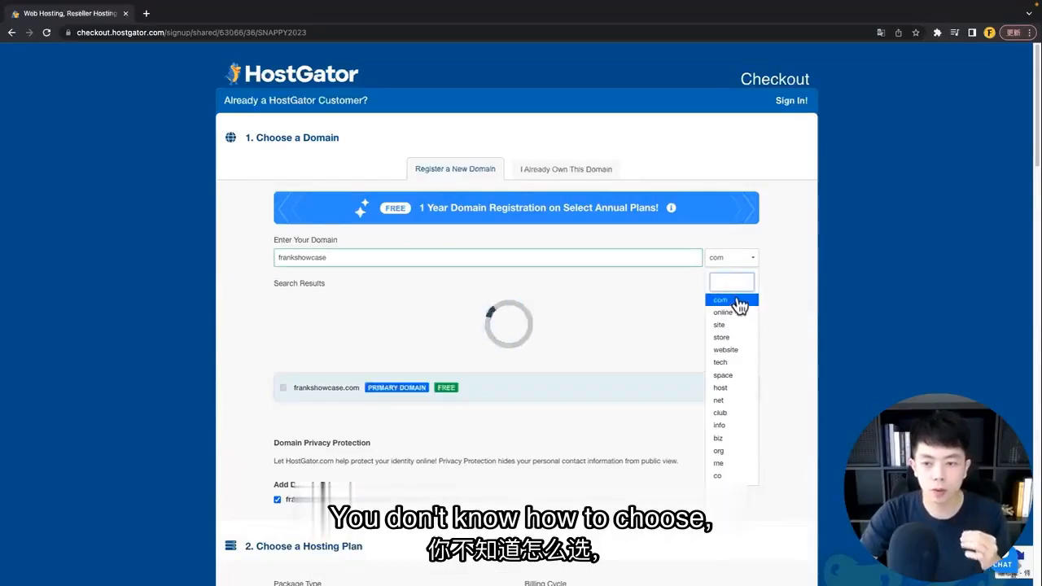
click(739, 302)
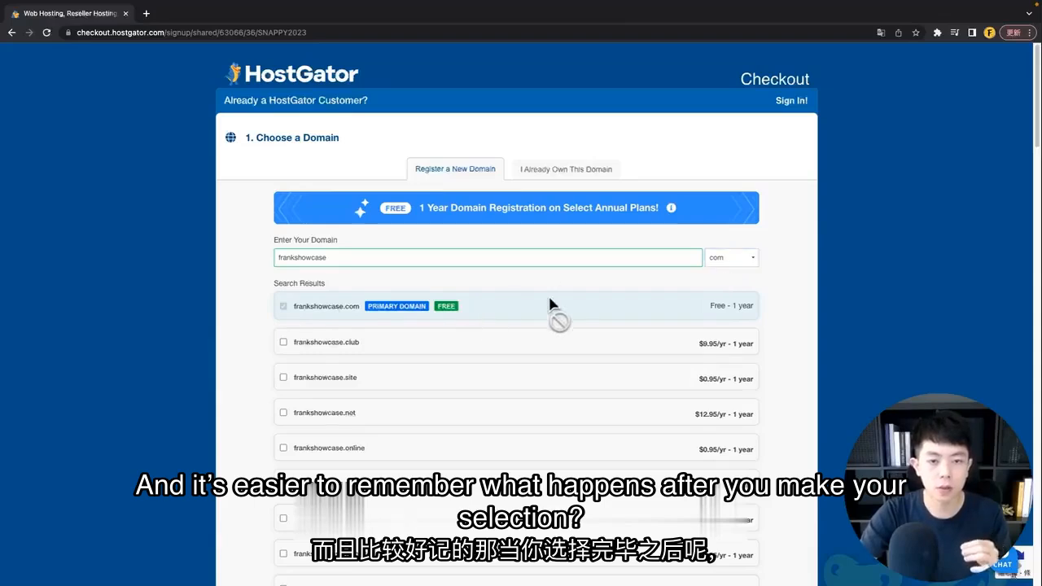
Step: Preview the 'I Already Own This Domain' option, then return to 'Register a New Domain'
scroll(528, 295, down, 1)
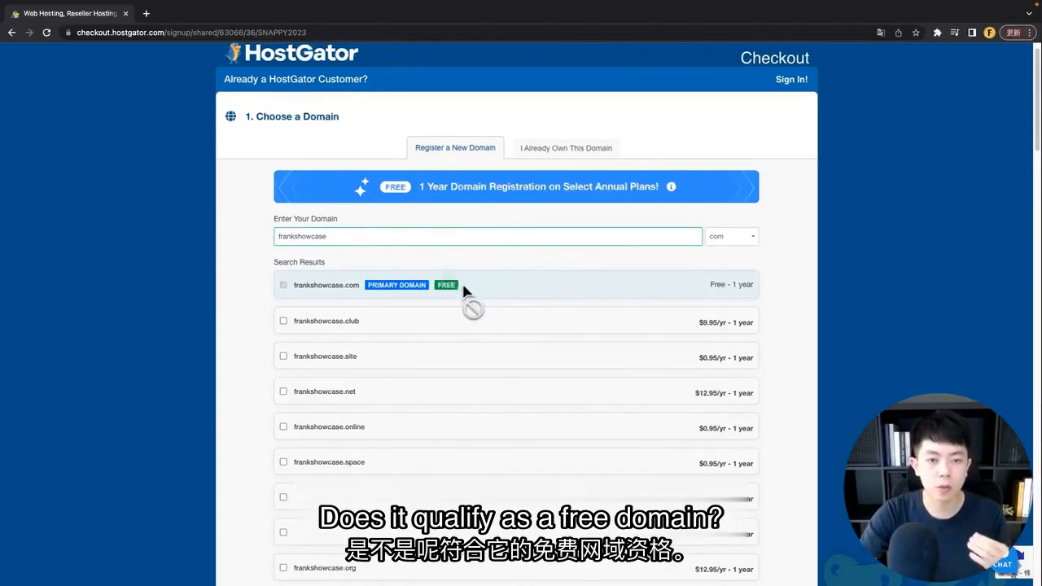
mouse_move(455, 286)
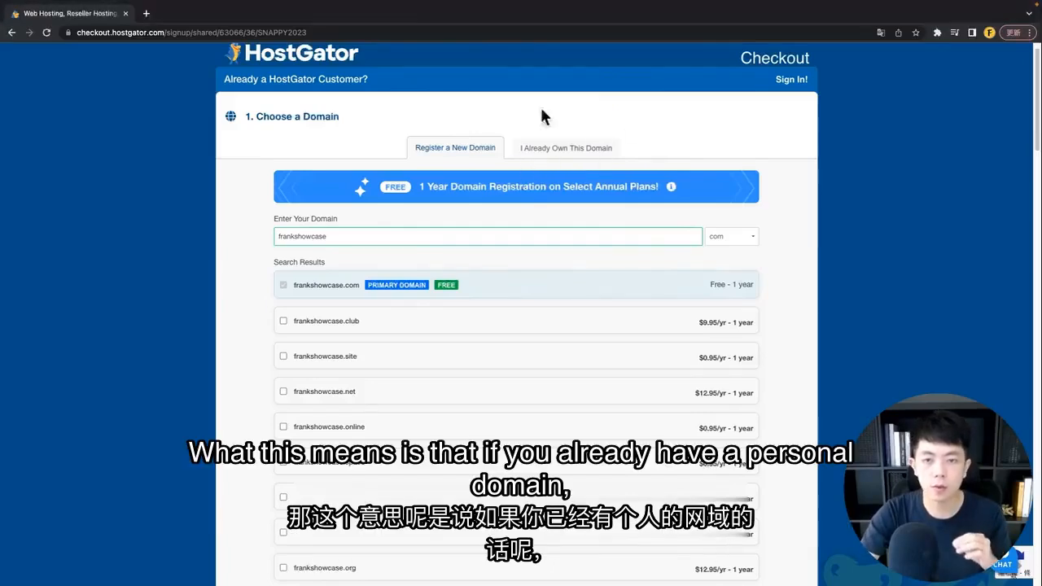
click(587, 154)
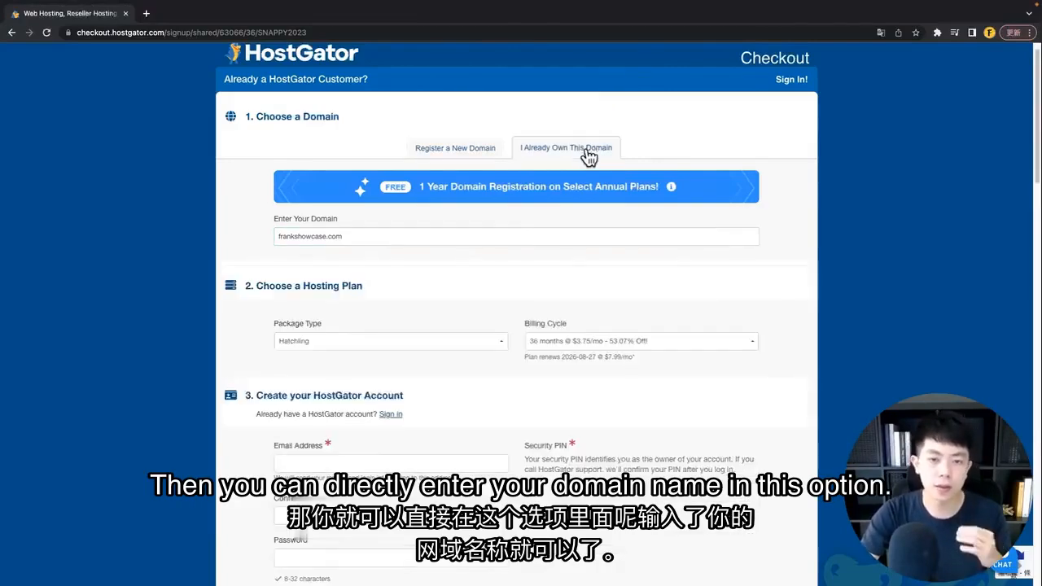
click(521, 236)
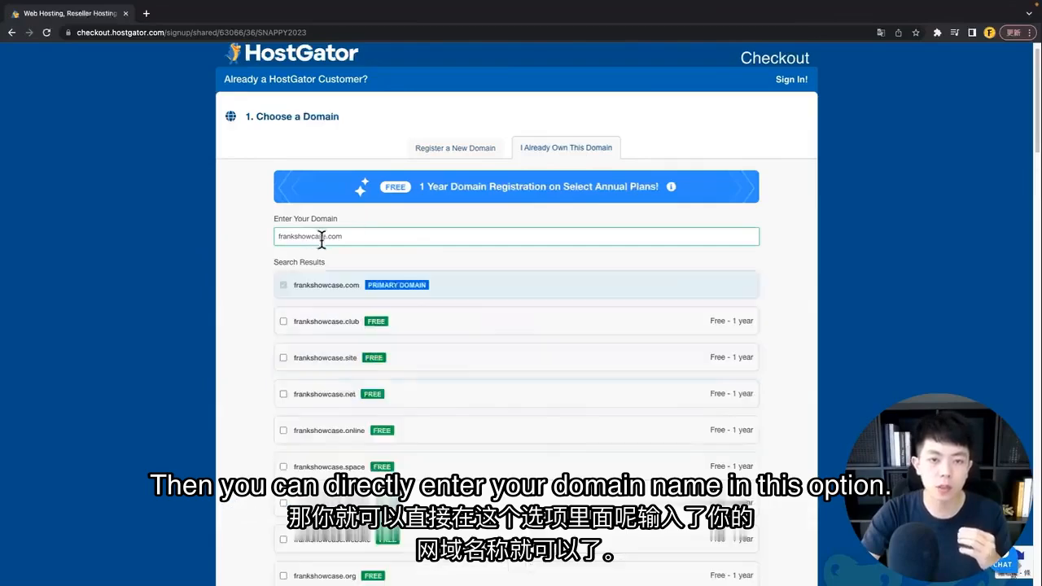
click(461, 153)
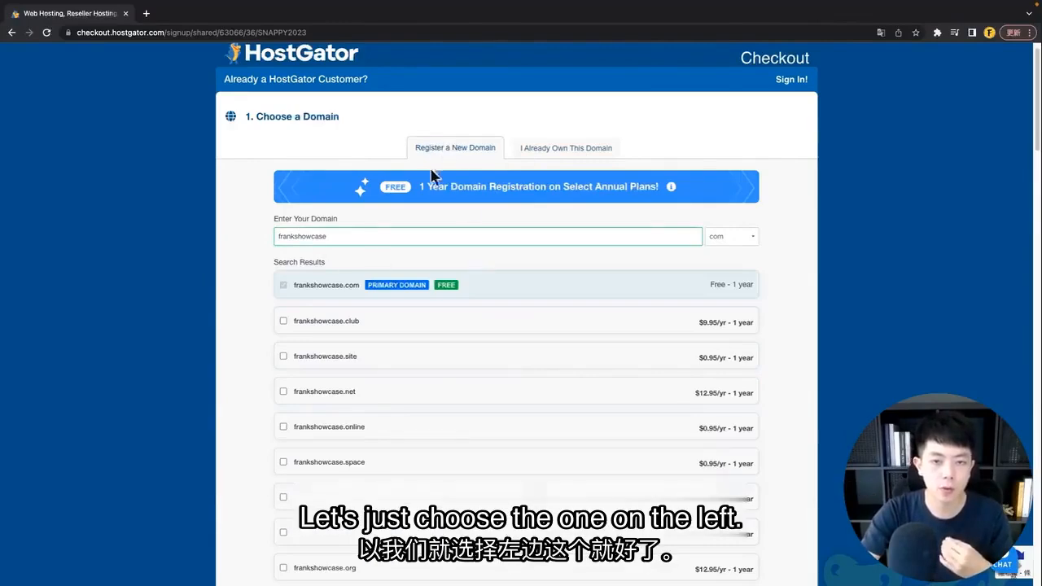
scroll(449, 274, down, 10)
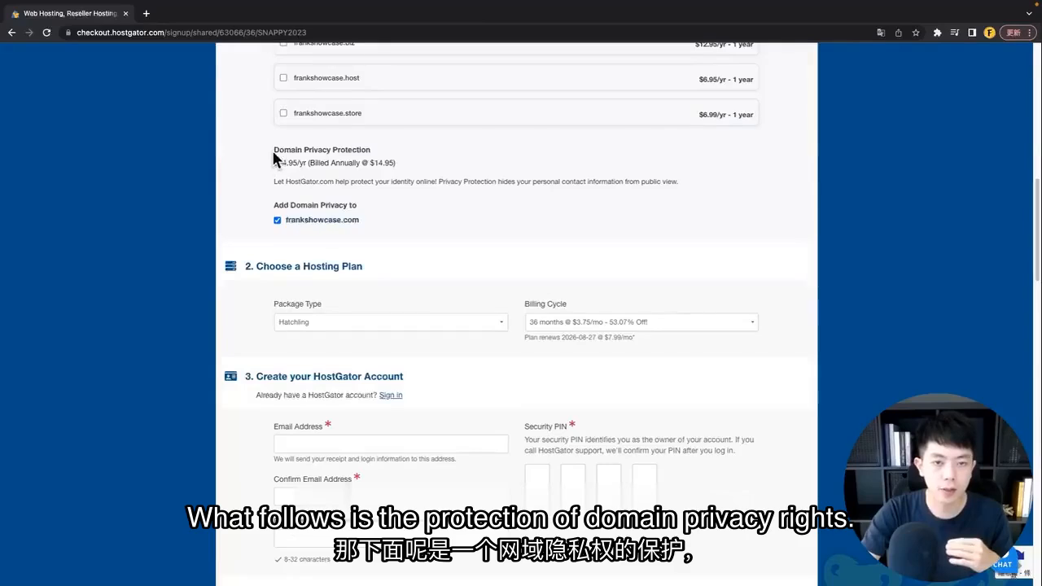
Step: Uncheck domain privacy for frankshowcase.com, removing the $14.95/yr add-on
drag(275, 151, 386, 160)
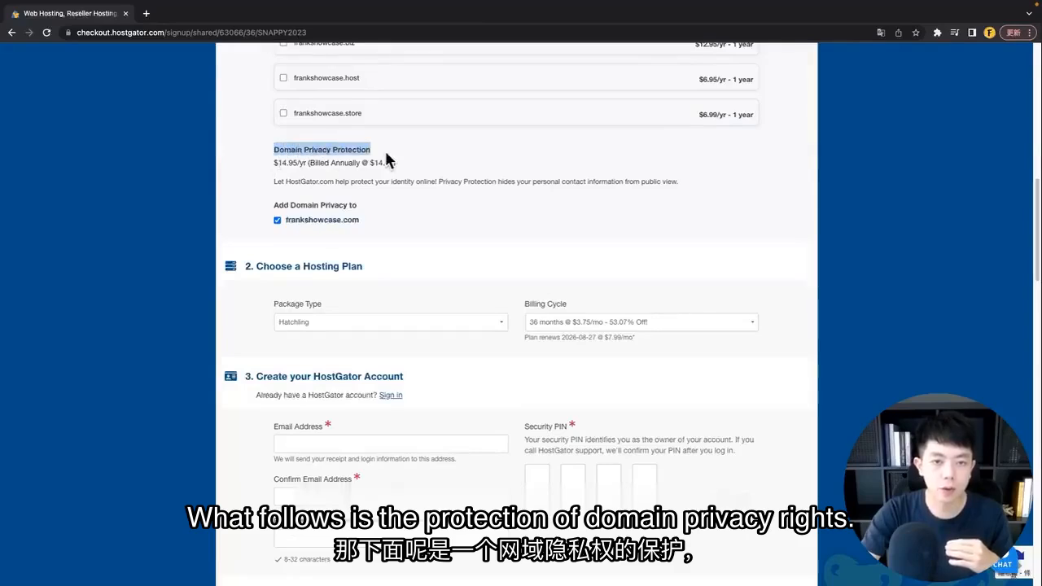
click(406, 210)
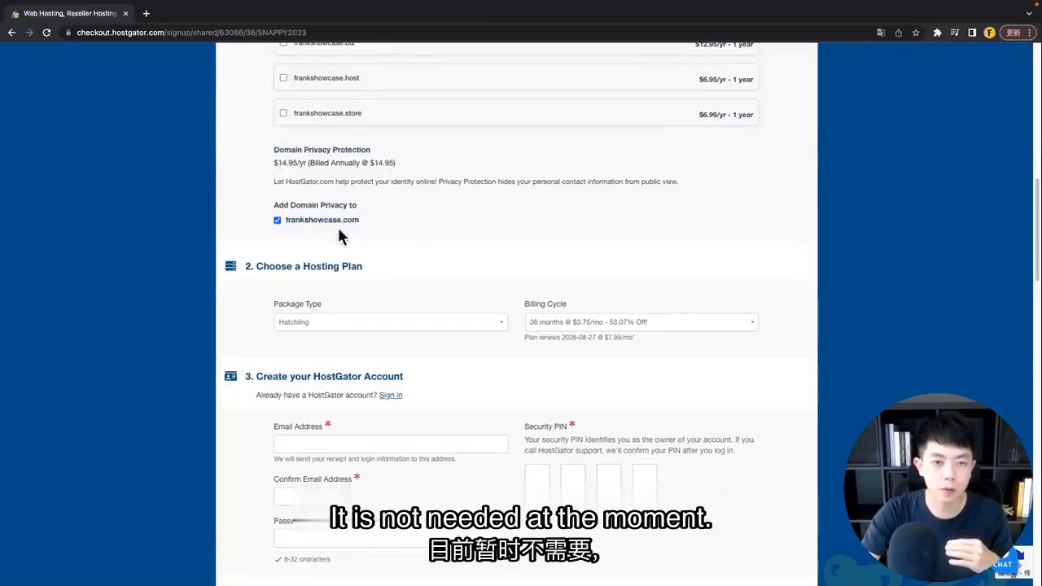
click(277, 221)
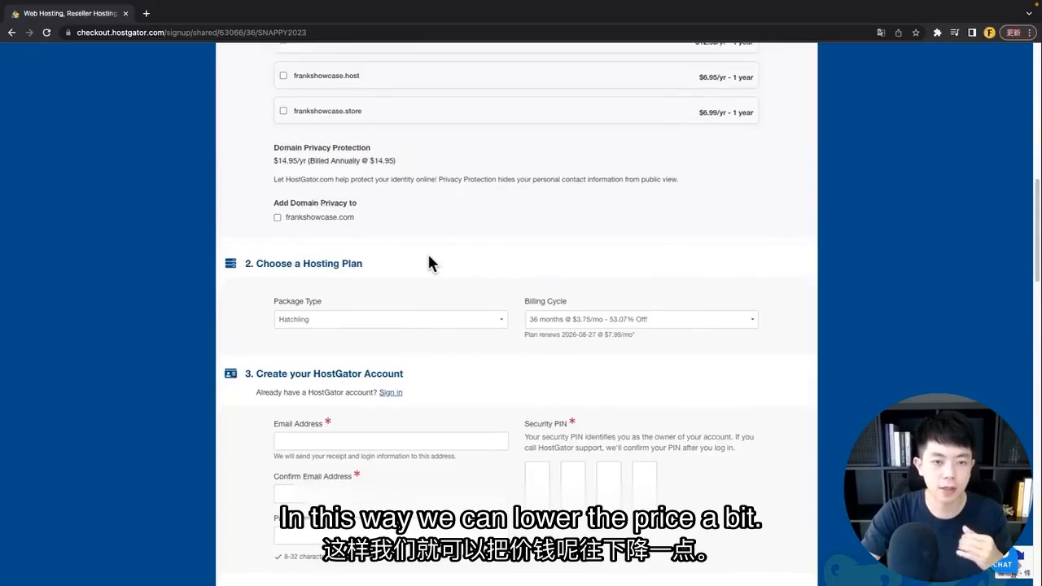
scroll(430, 263, down, 2)
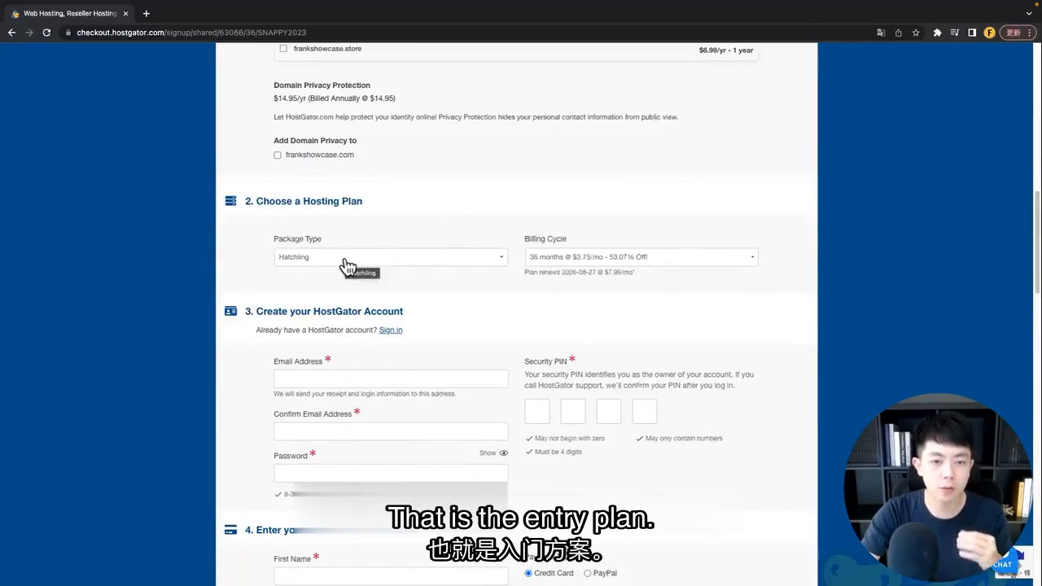
Step: Switch Hatchling billing to 12 months at $4.95/mo and start filling in the account e-mail
click(582, 261)
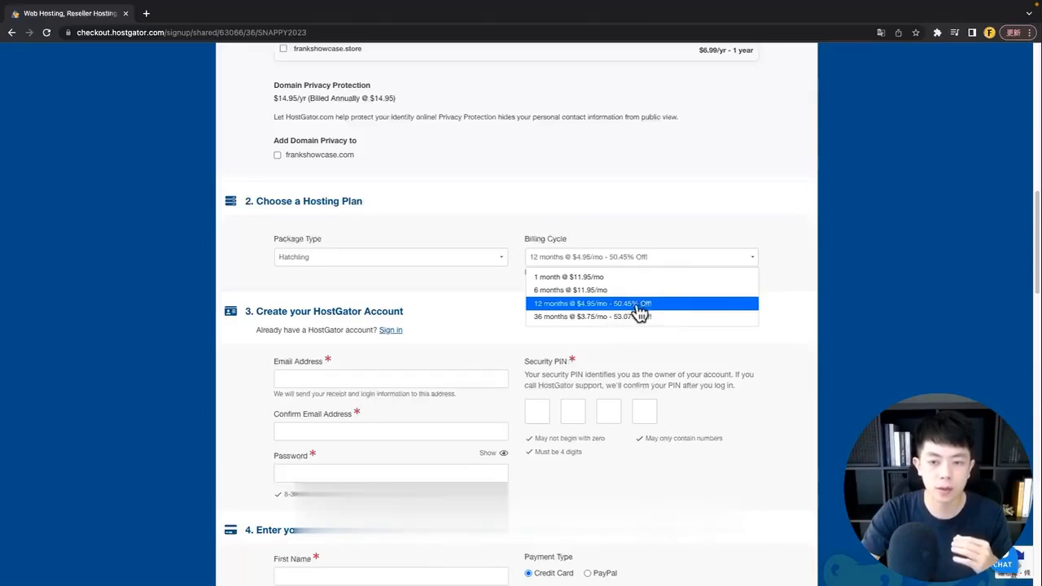
click(640, 306)
scroll(250, 227, down, 2)
click(282, 223)
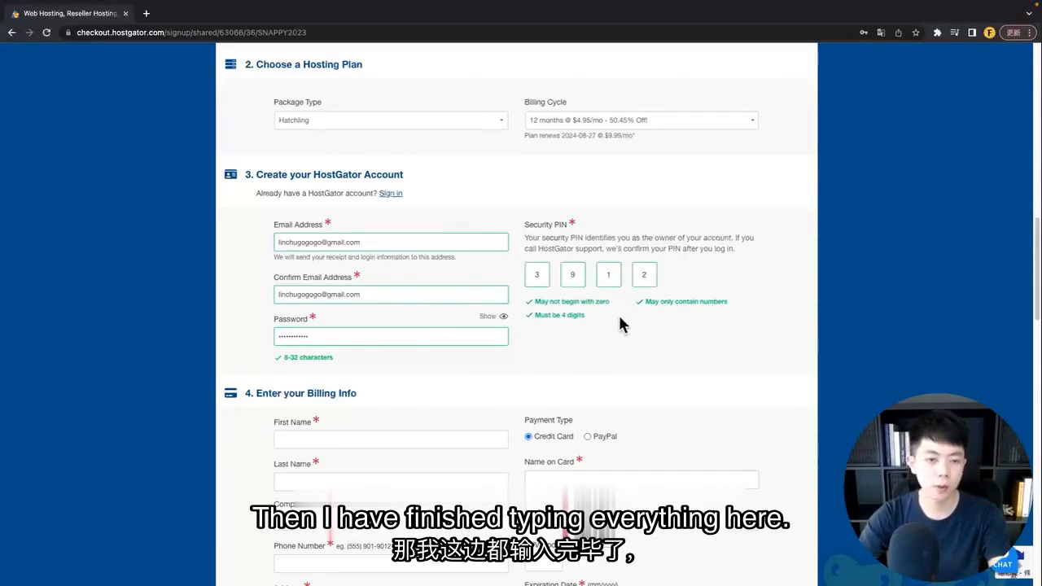
Step: Scroll down past the security PIN toward the billing info section
scroll(619, 324, down, 5)
scroll(618, 313, down, 3)
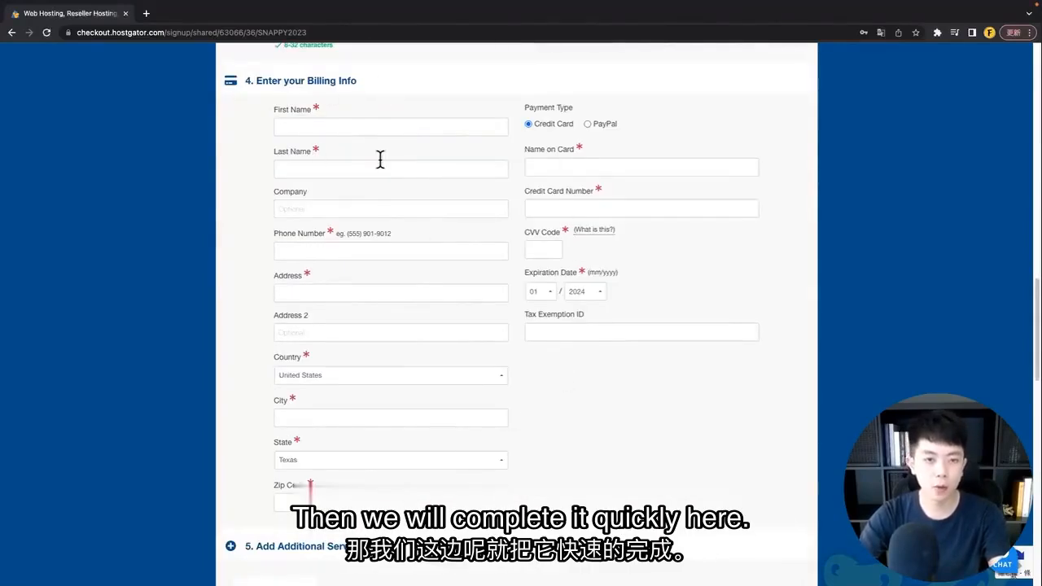
Step: Enter the billing first and last name and a phone number with the 886 country code
click(297, 126)
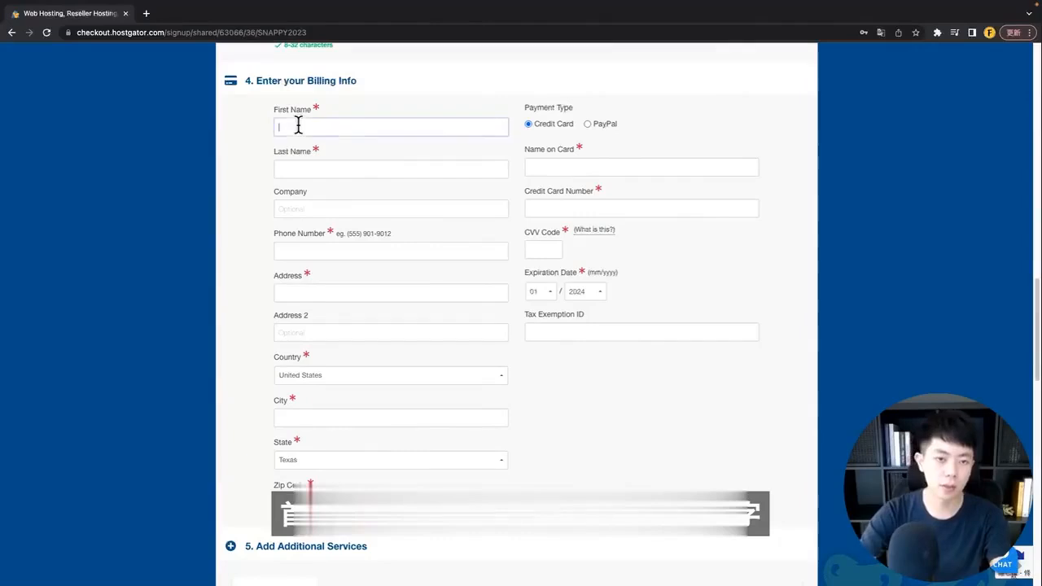
key(Tab)
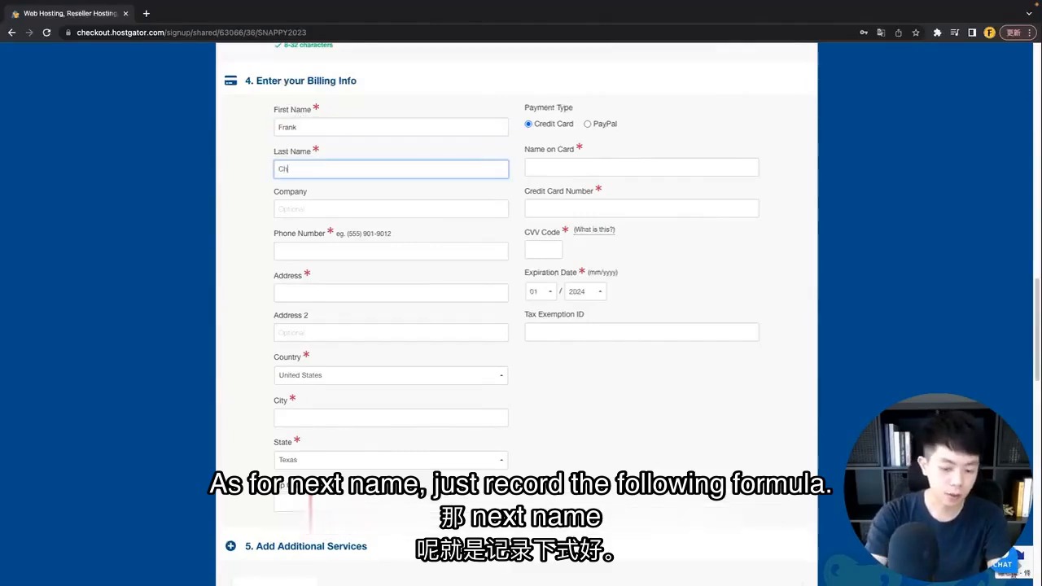
click(259, 200)
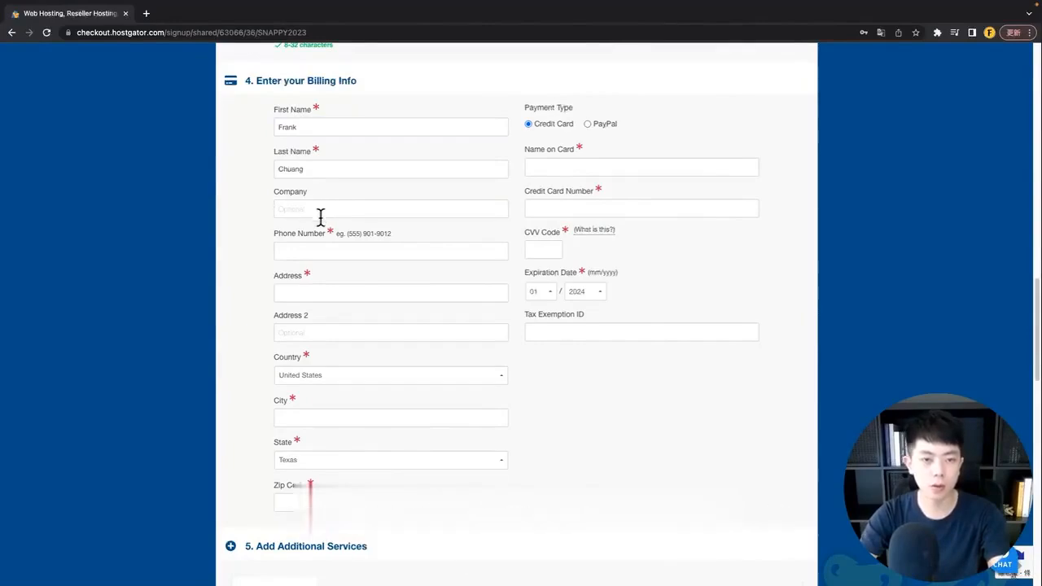
scroll(356, 300, down, 1)
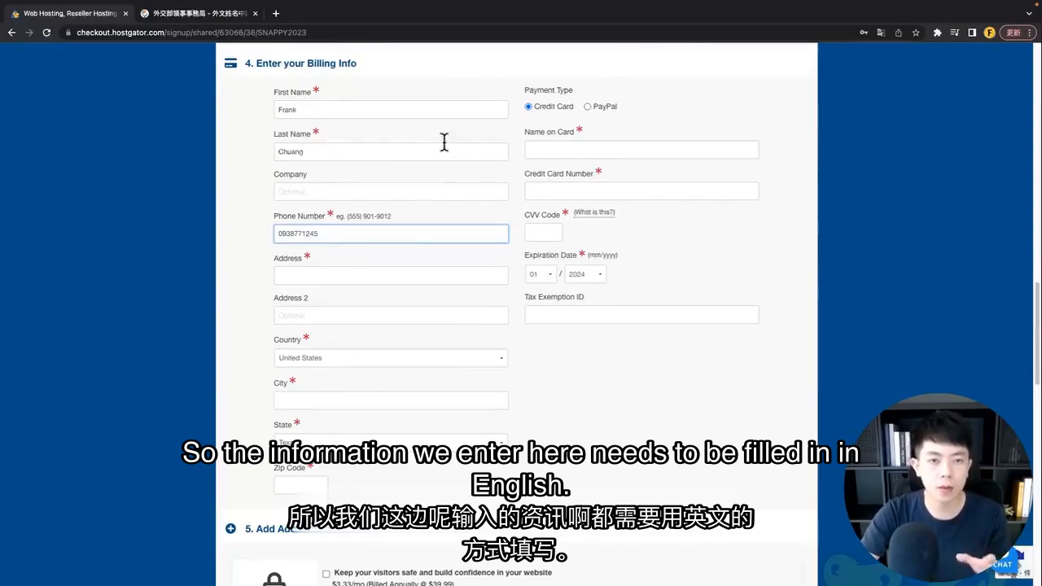
click(262, 107)
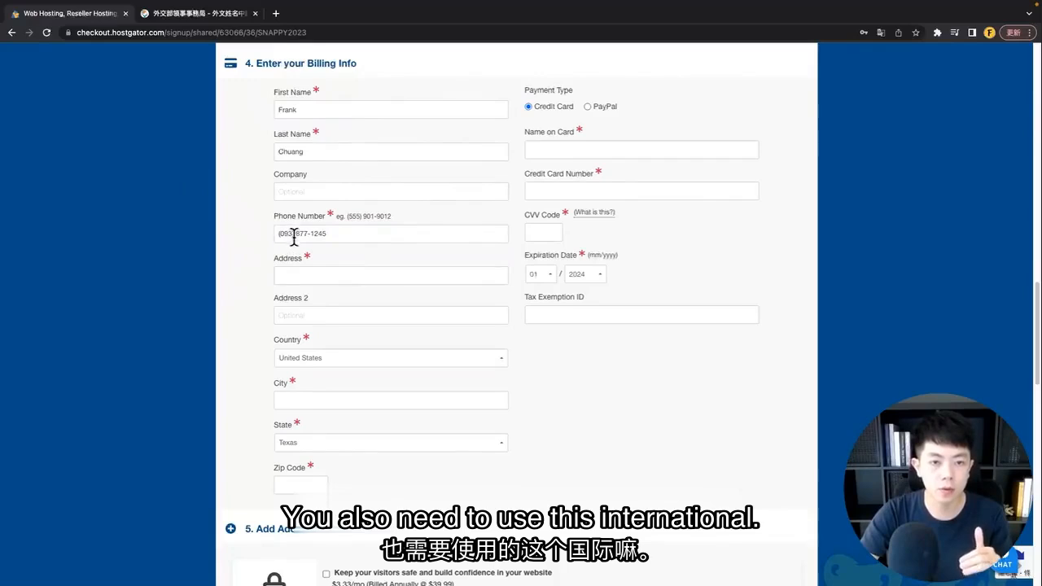
Step: Move to the billing address field, then switch to the post.gov.tw translation page
click(289, 269)
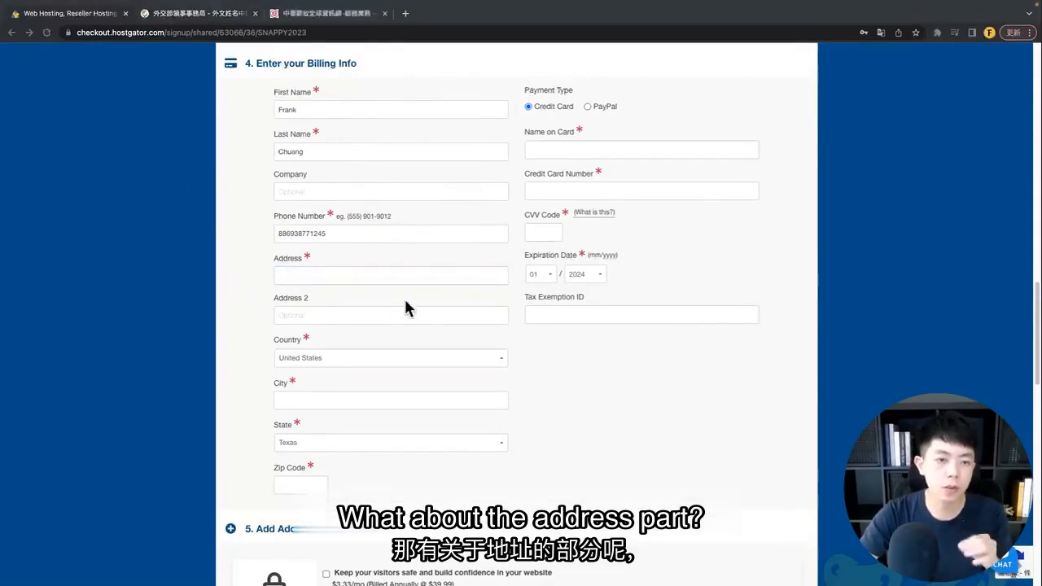
click(234, 244)
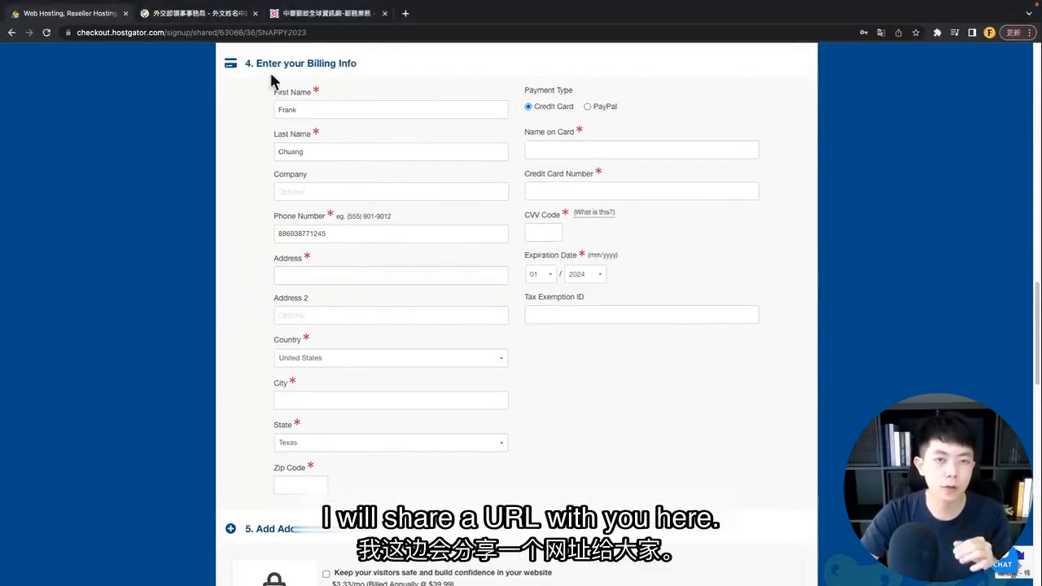
click(316, 15)
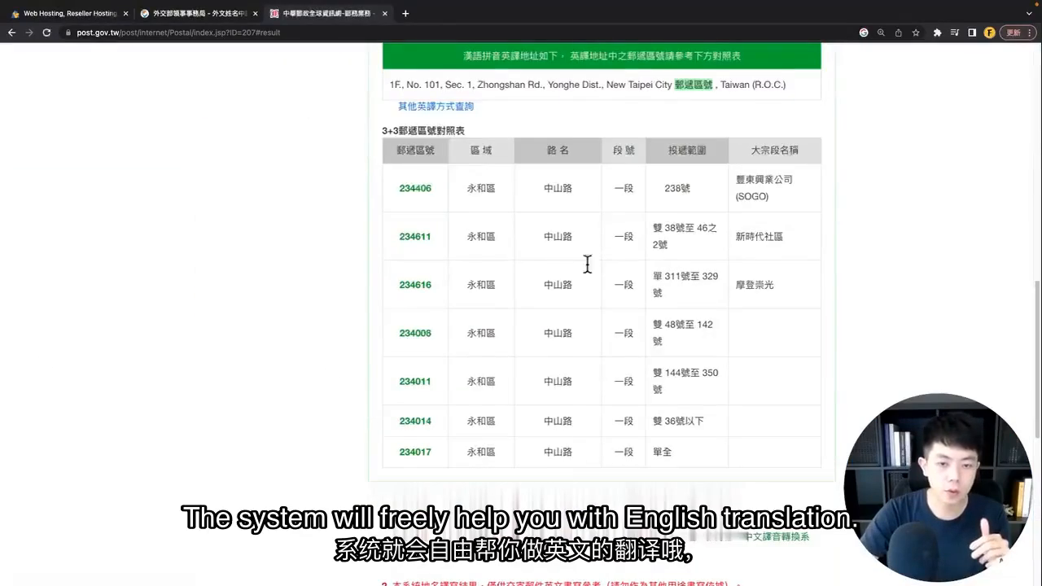
Step: Review the English translation of the Chinese address on post.gov.tw
scroll(567, 295, up, 1)
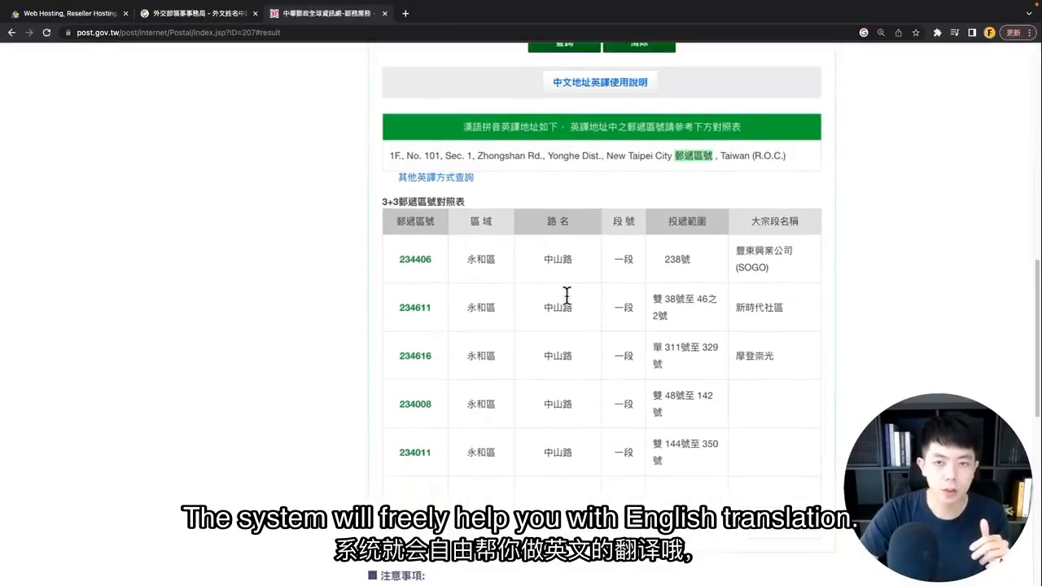
scroll(597, 283, up, 1)
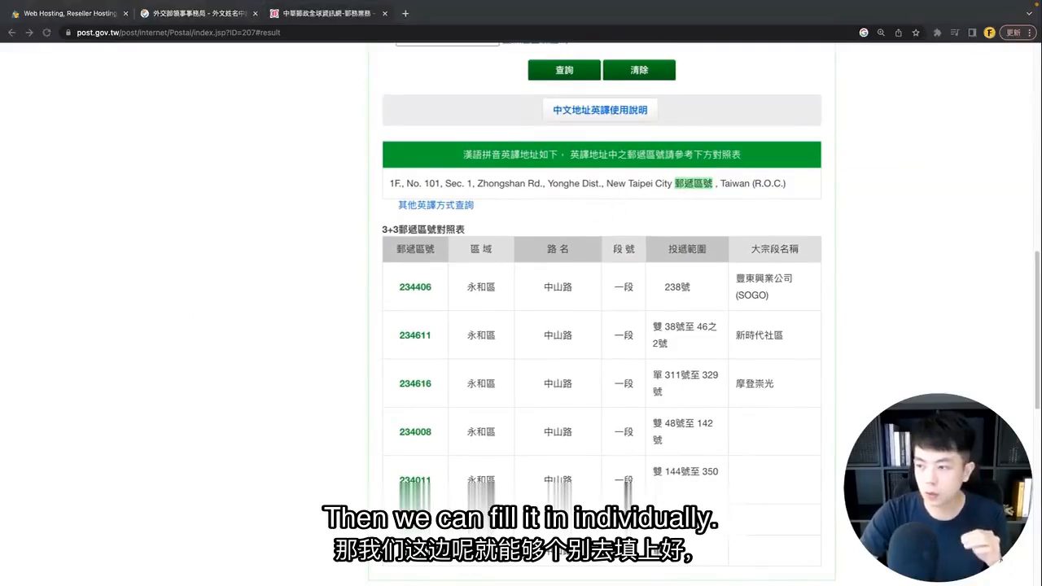
Step: Paste the translated English address into HostGator's billing address field
click(68, 20)
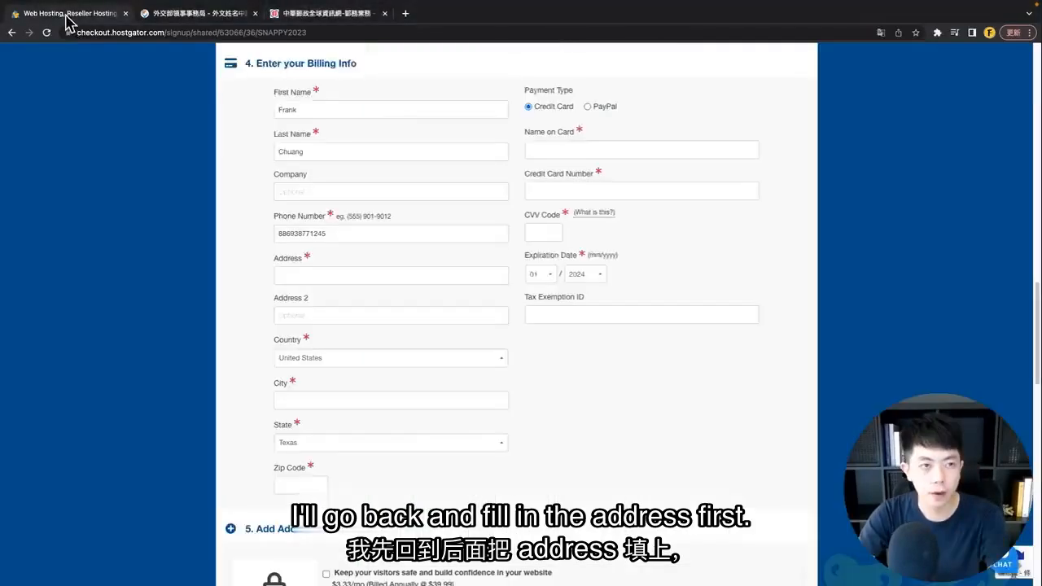
click(309, 273)
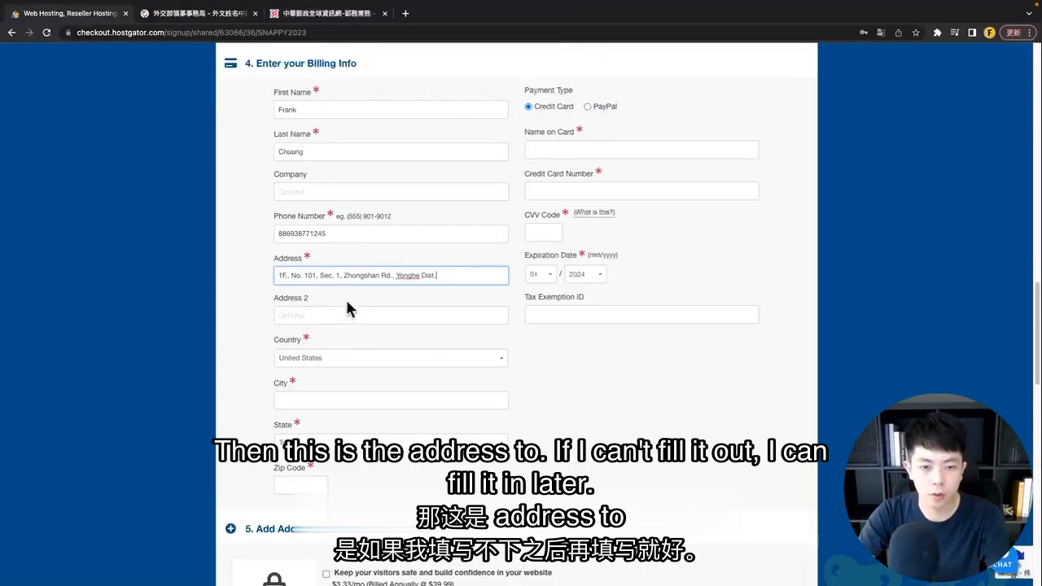
click(260, 310)
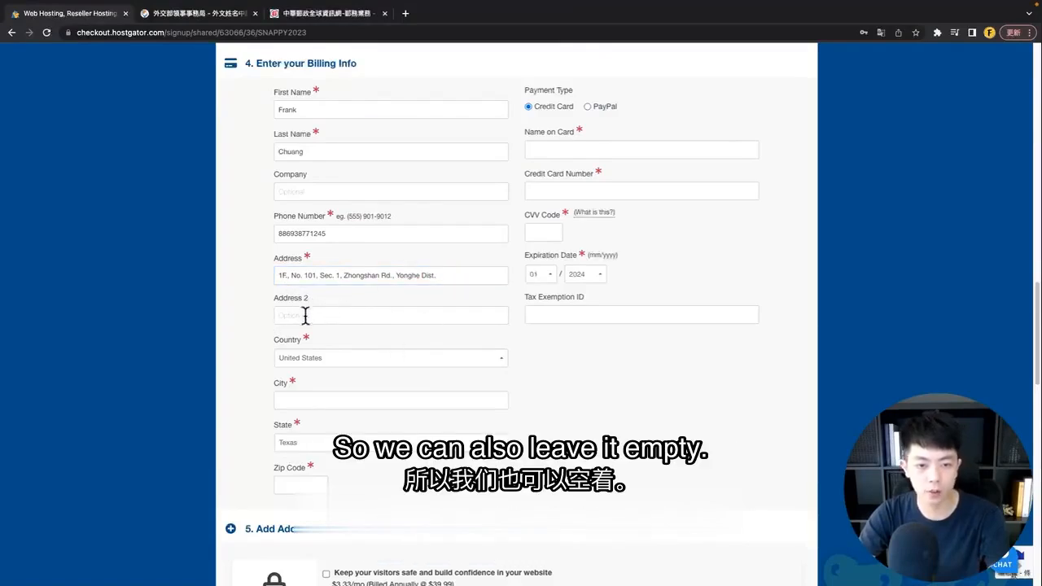
scroll(342, 346, down, 1)
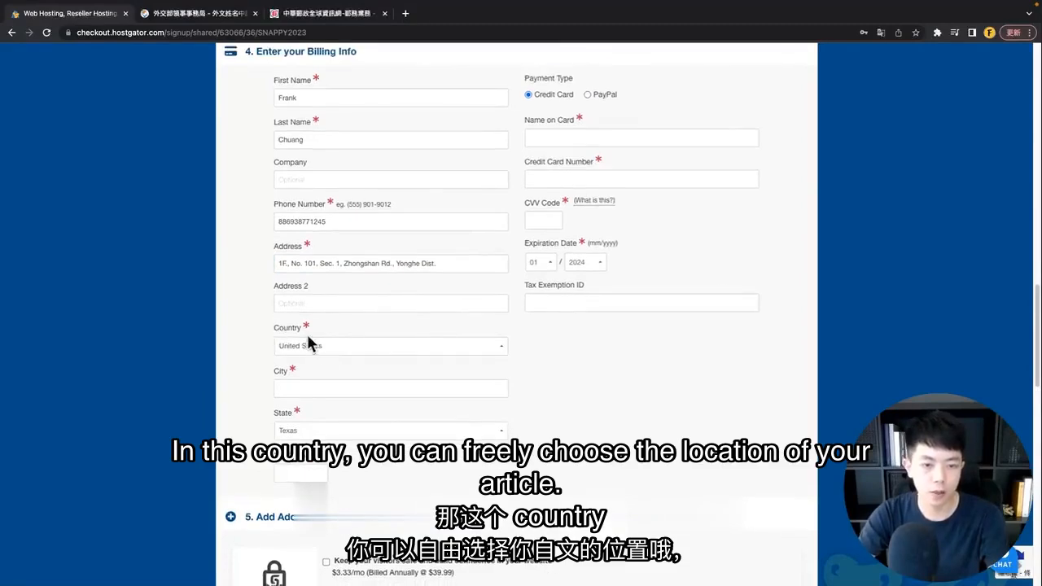
Step: Set the billing country to Taiwan and check the post office lookup results
click(307, 343)
scroll(349, 187, up, 5)
scroll(347, 195, up, 4)
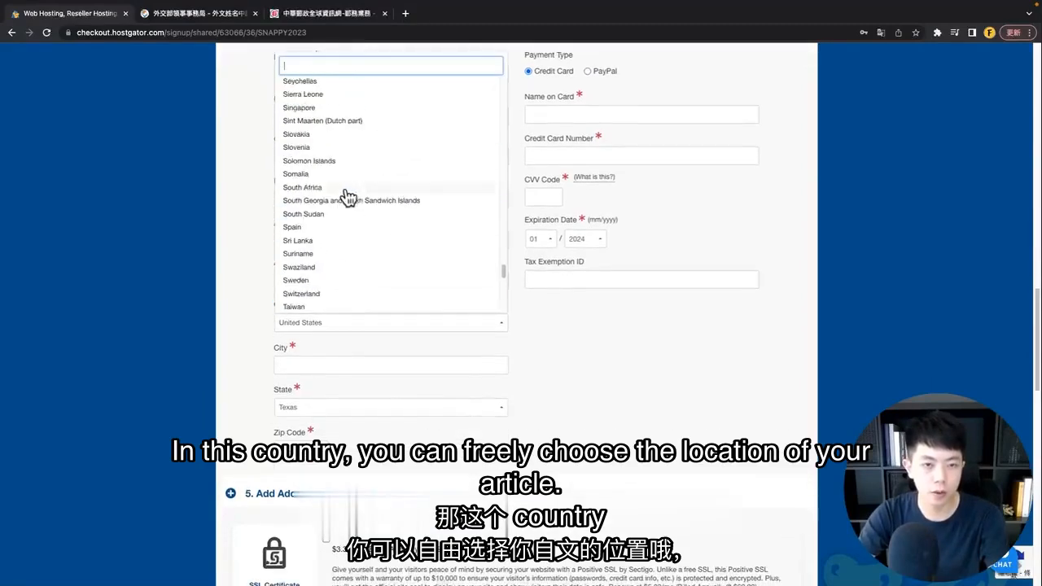
scroll(344, 196, down, 5)
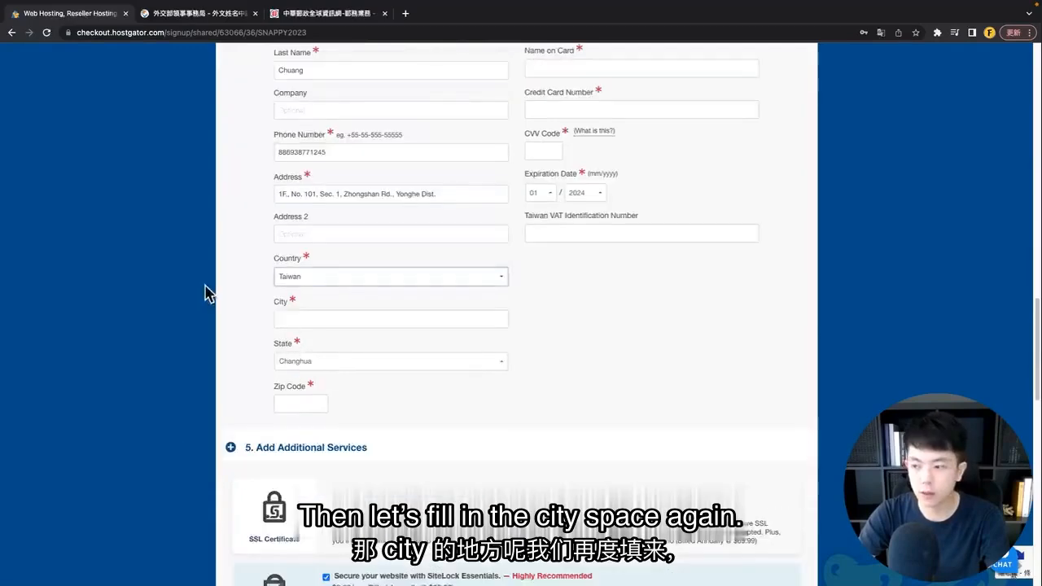
click(303, 18)
scroll(247, 354, down, 3)
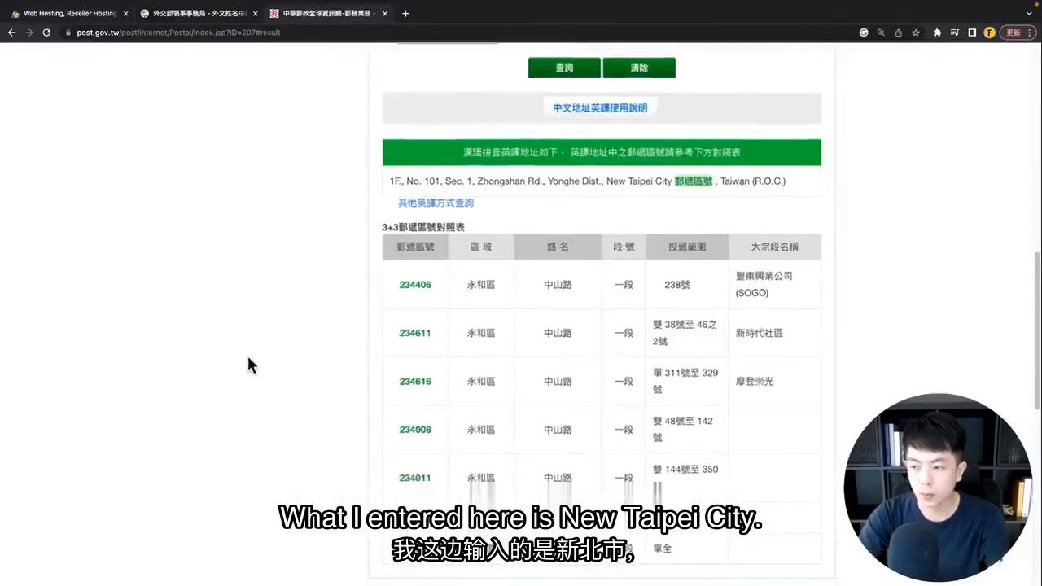
scroll(310, 279, up, 1)
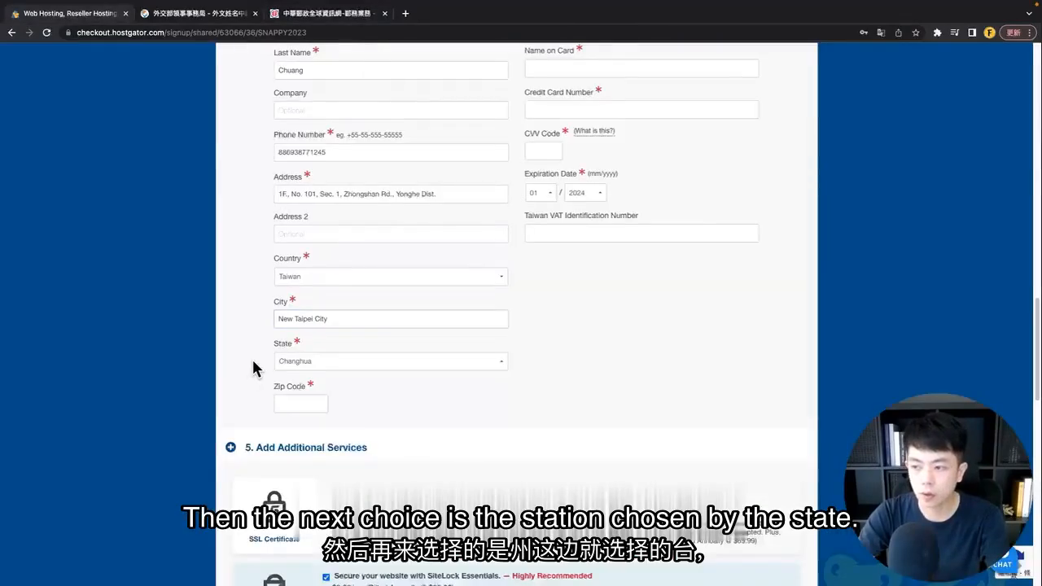
Step: Choose Taipei as the billing state and begin the zip code entry
click(326, 367)
click(307, 294)
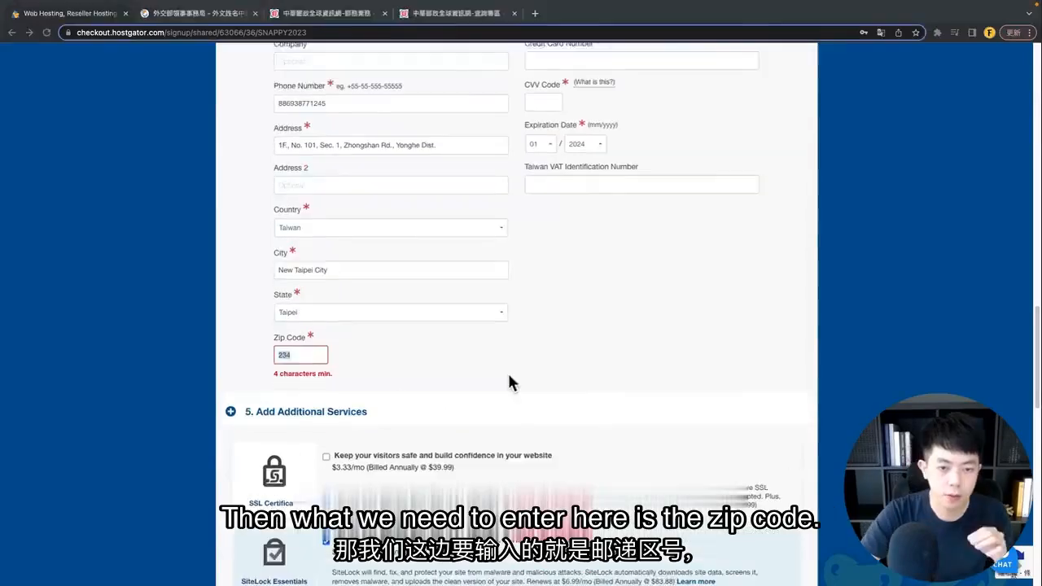
scroll(507, 371, down, 1)
click(294, 328)
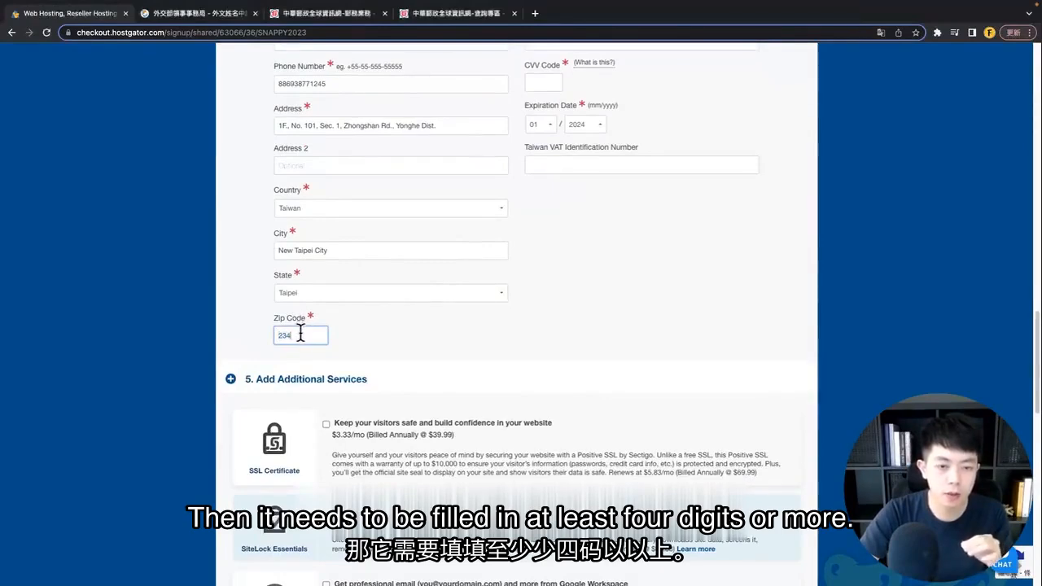
click(249, 329)
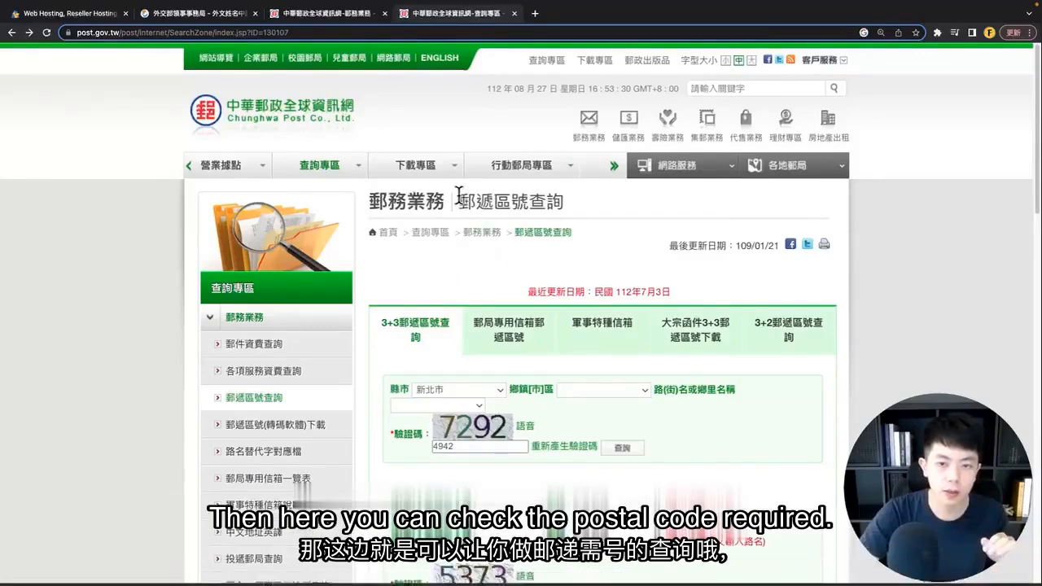
Step: Search the 3+3 lookup for the billing road and copy its six-digit zip code
drag(458, 201, 587, 202)
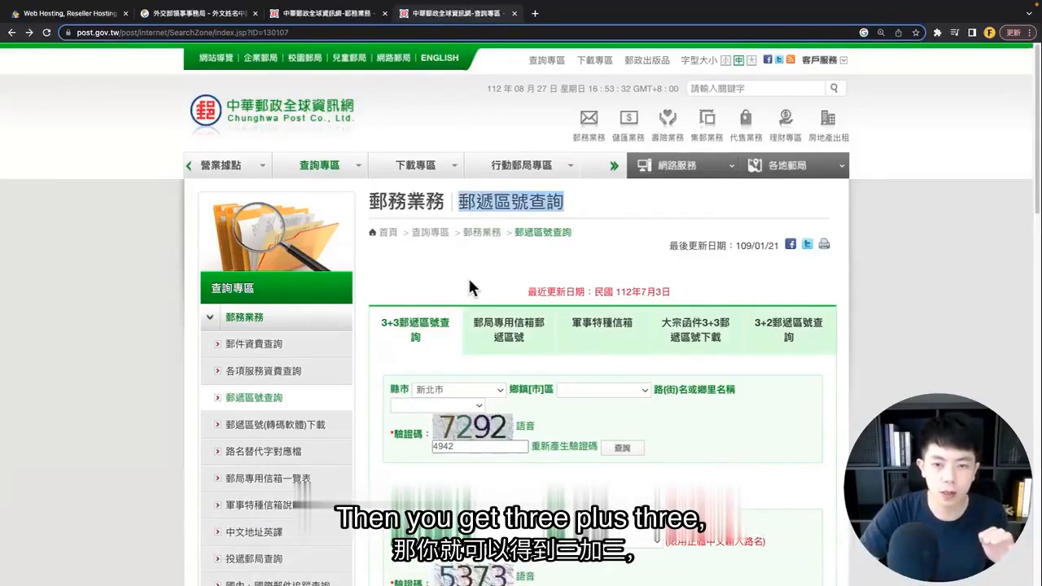
scroll(737, 358, down, 3)
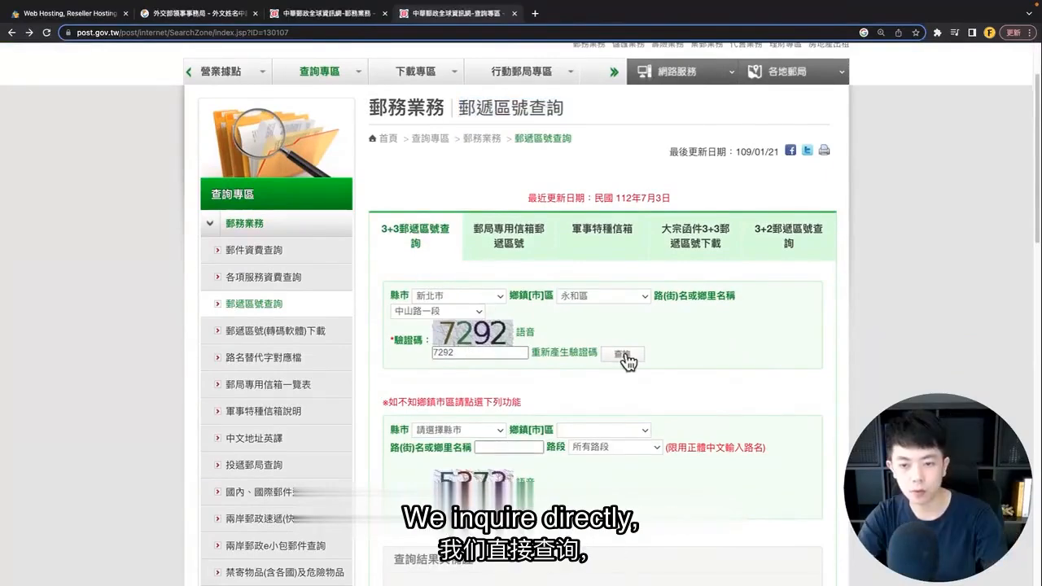
click(624, 356)
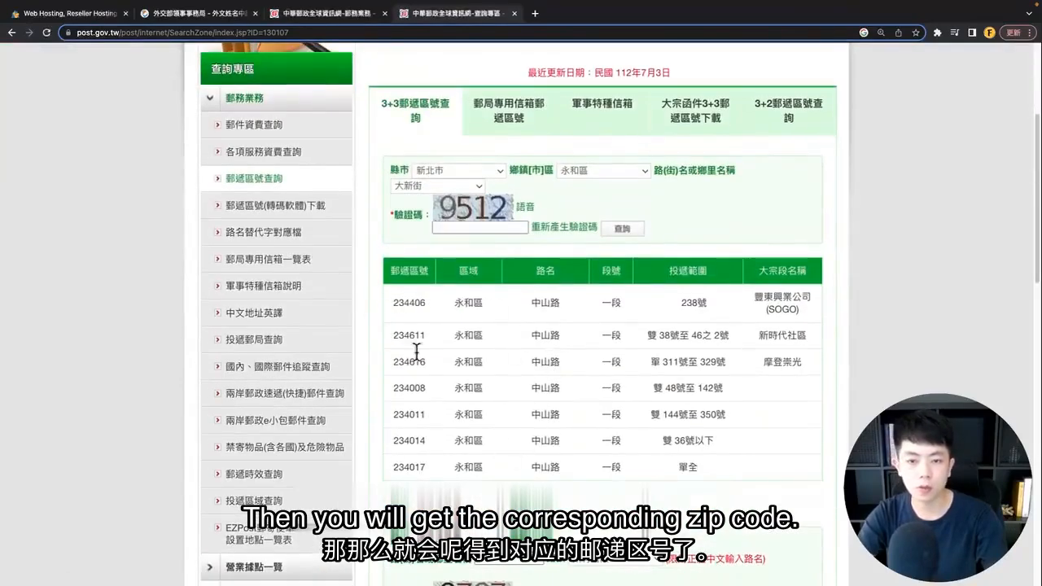
double_click(415, 439)
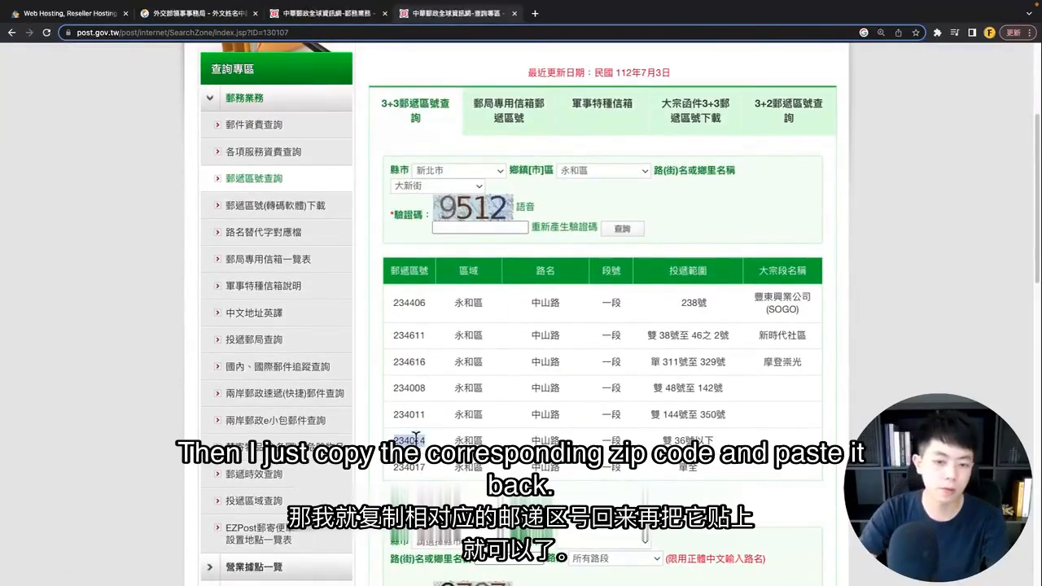
key(ctrl+c)
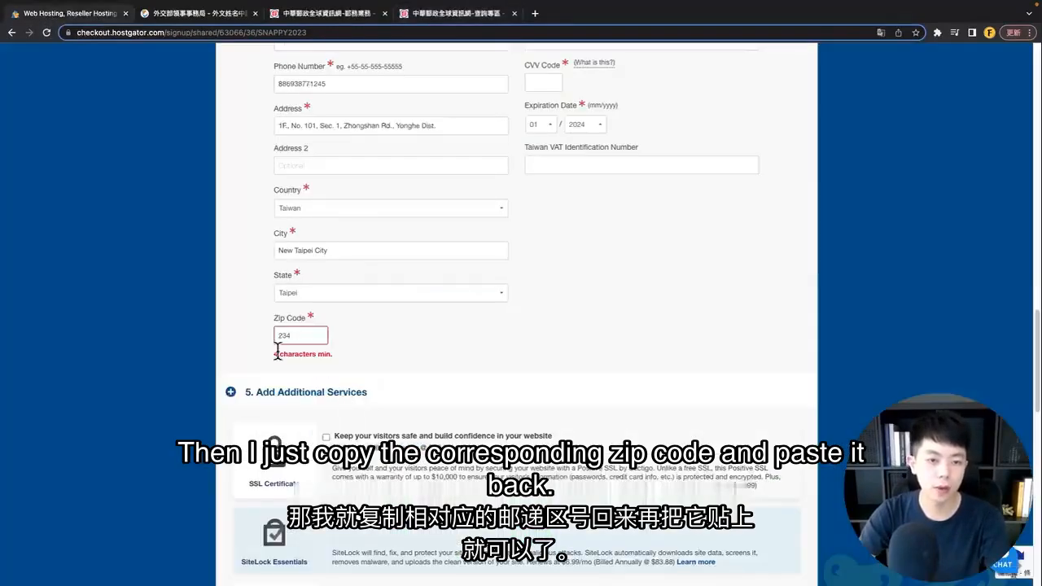
Step: Paste the six-digit postal code into HostGator's billing Zip Code field
click(57, 13)
click(277, 342)
key(ctrl+v)
scroll(460, 375, up, 2)
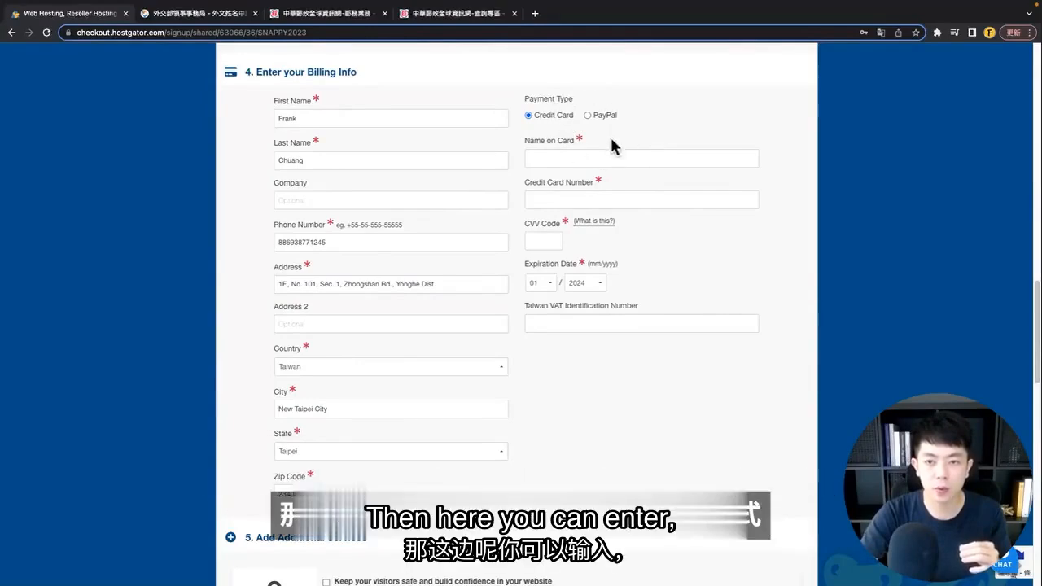
Step: Go through the credit card name, card number and CVV fields
click(607, 157)
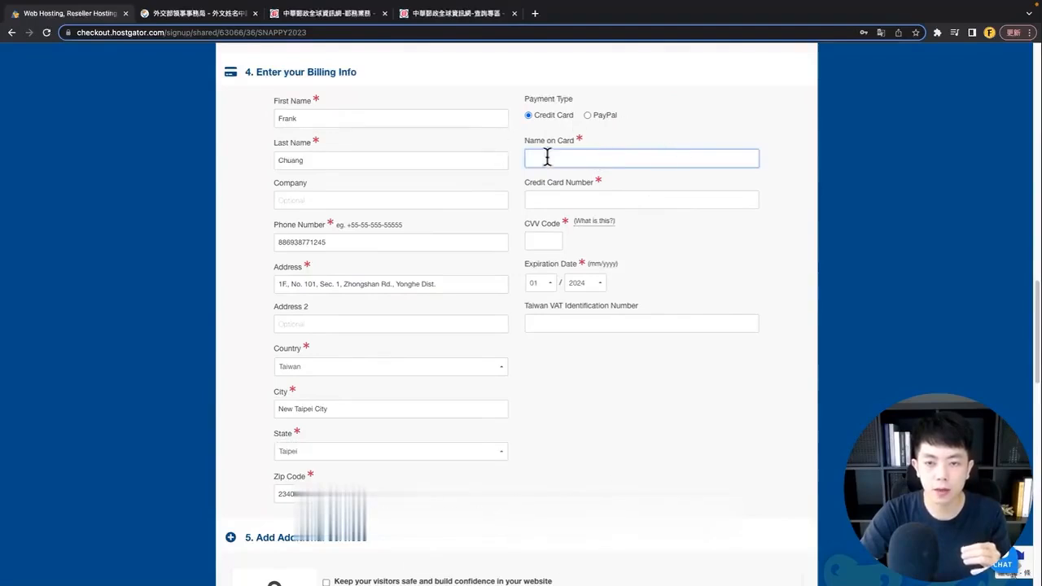
click(623, 199)
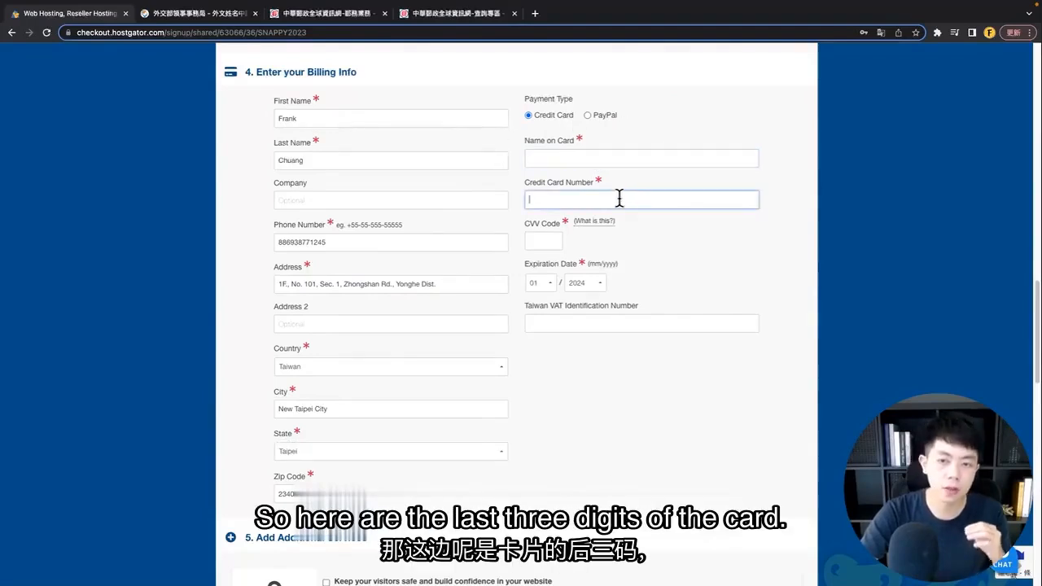
click(537, 242)
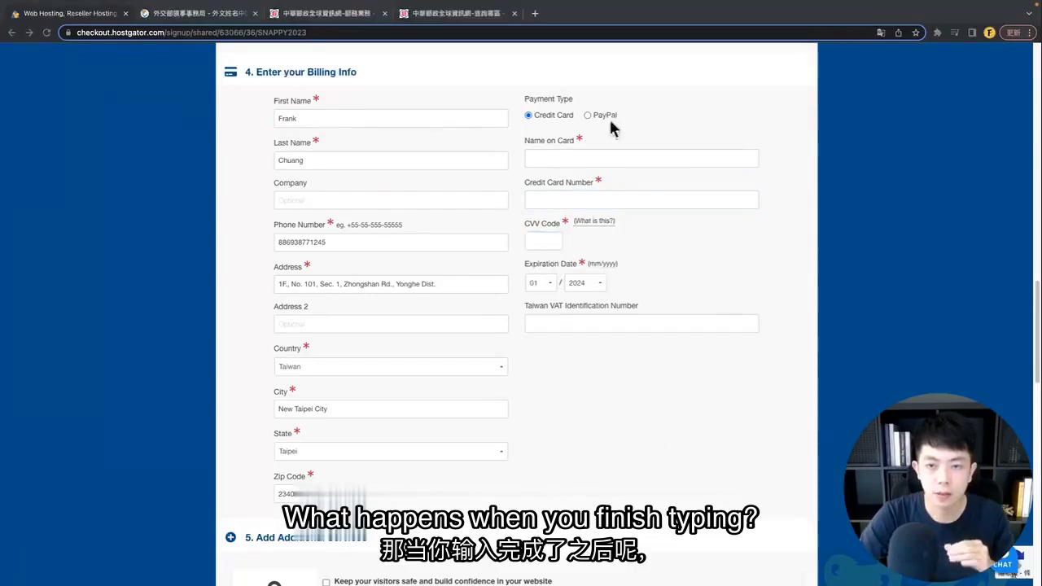
Step: Untick SiteLock Essentials under Additional Services, bringing the total due to $62.37
scroll(603, 355, down, 1)
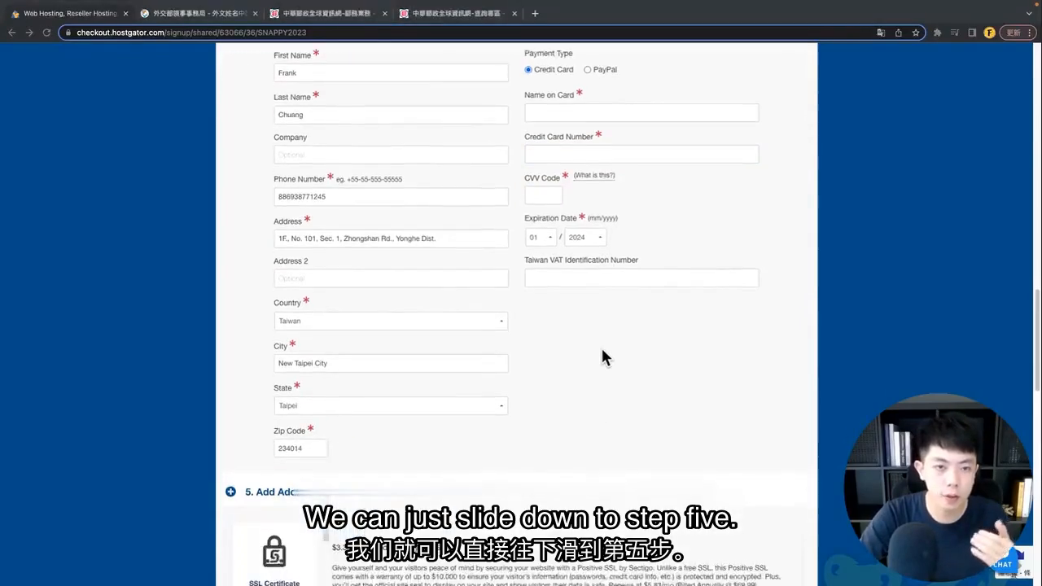
scroll(602, 356, down, 5)
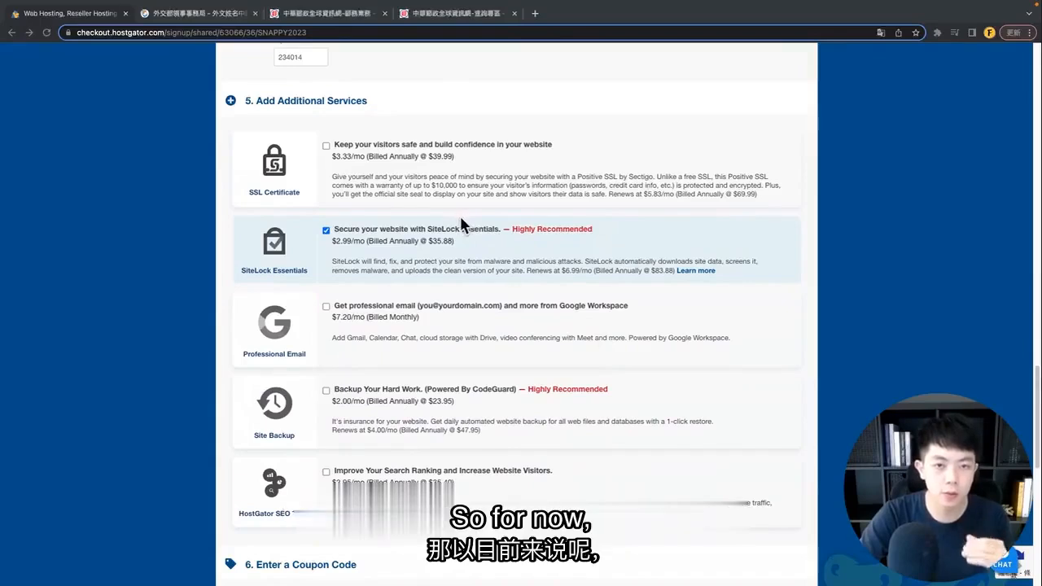
click(325, 231)
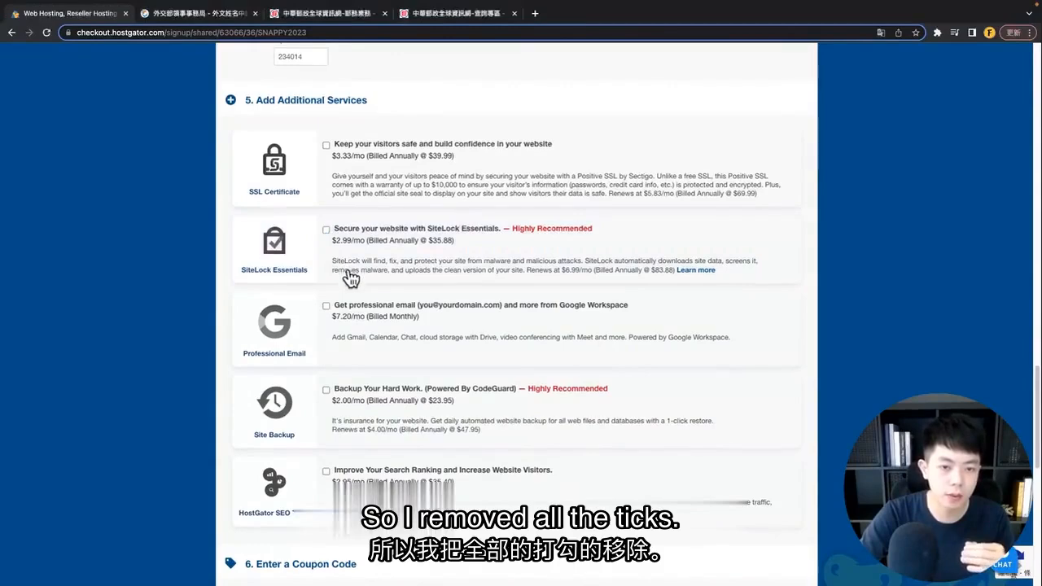
scroll(299, 165, down, 1)
scroll(321, 400, down, 6)
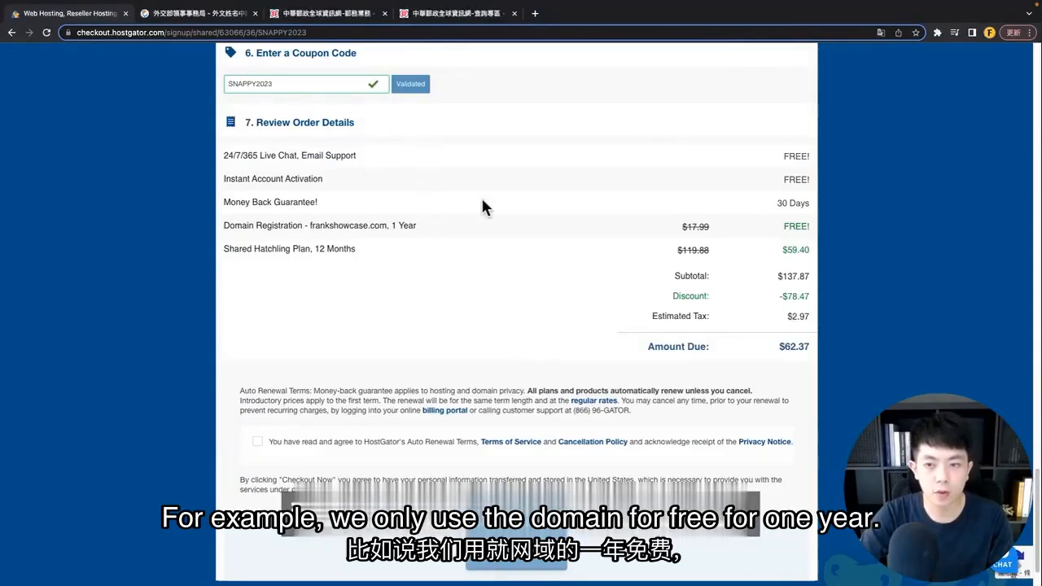
Step: Review the order's free one-year domain registration and the discounted $59.40 plan price
scroll(241, 208, down, 1)
mouse_move(222, 185)
mouse_down()
mouse_move(424, 187)
mouse_move(377, 212)
mouse_move(232, 218)
mouse_up()
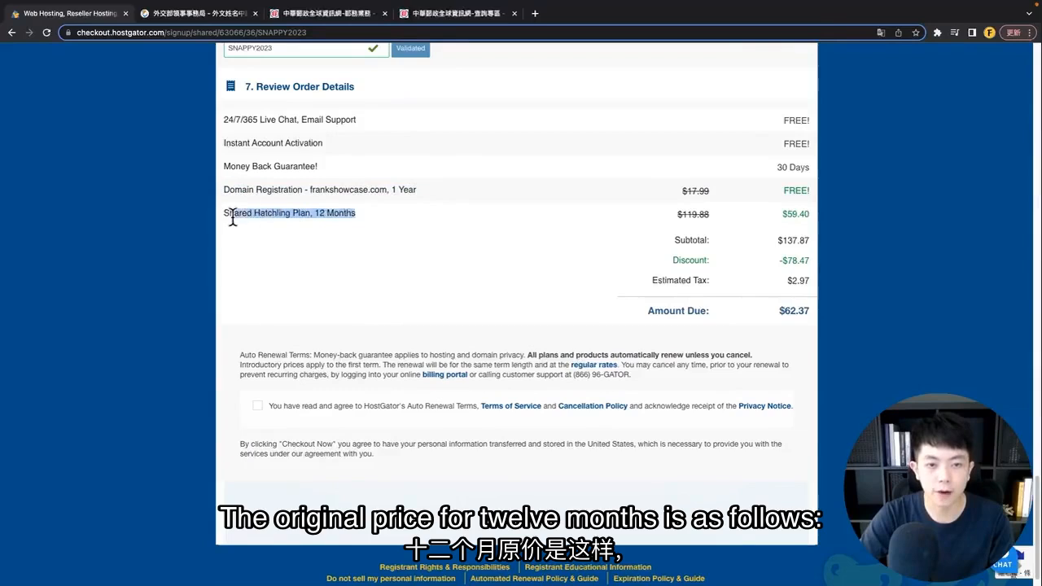
click(556, 262)
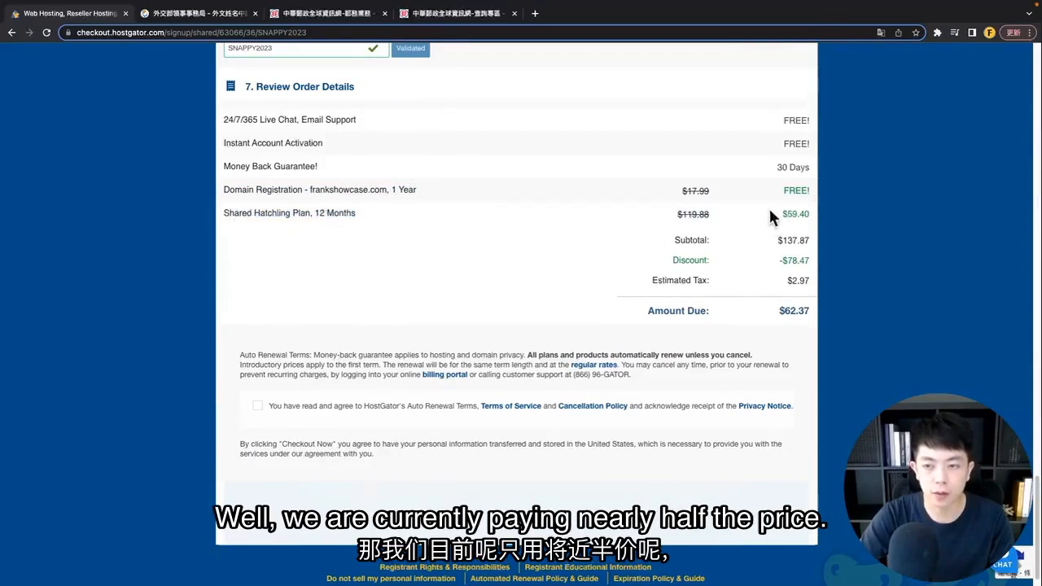
drag(768, 207, 817, 216)
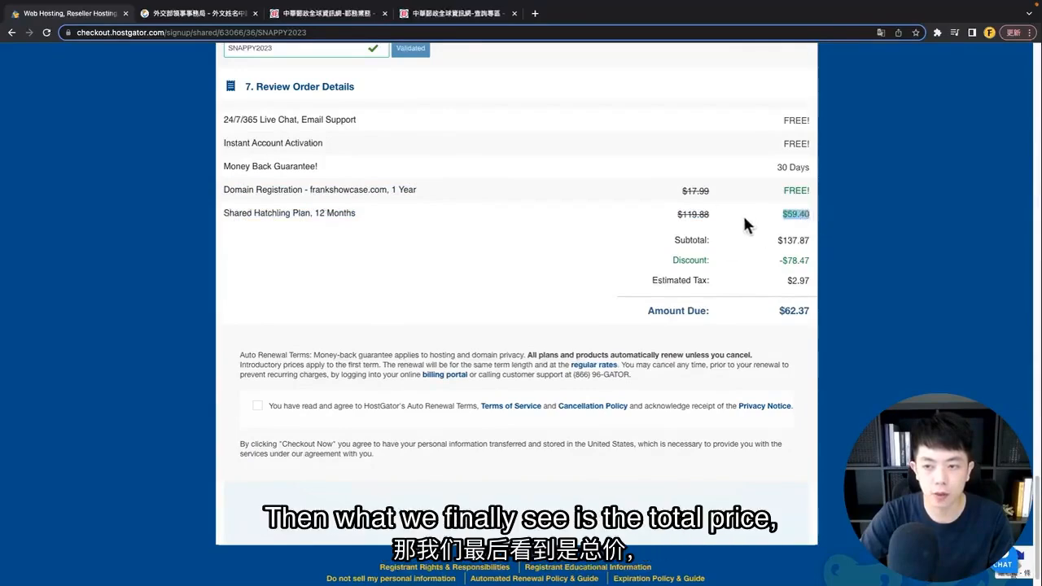
click(774, 242)
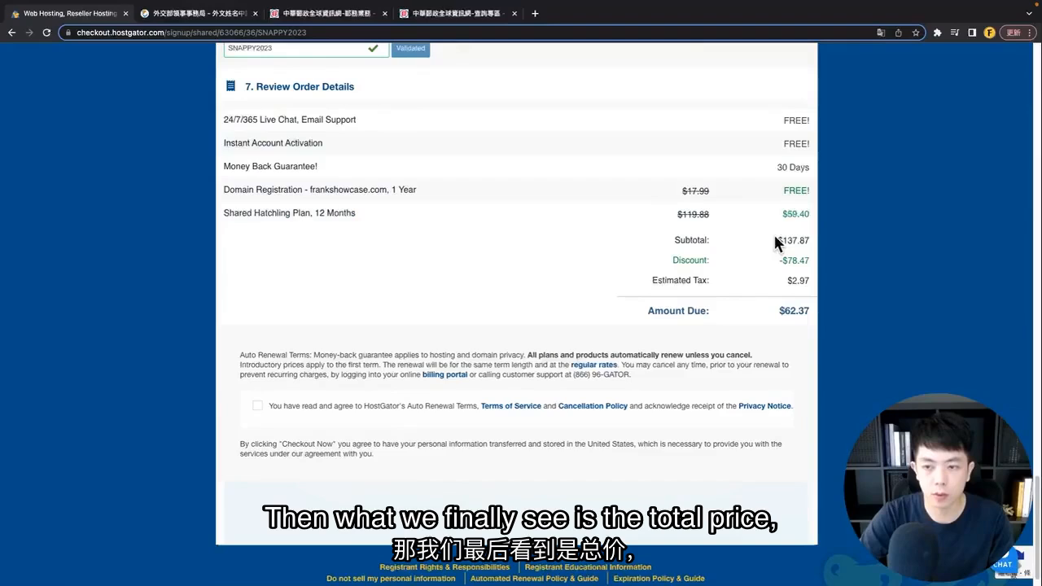
Step: Check the subtotal and agree to the auto-renewal terms and policies
drag(778, 239, 790, 236)
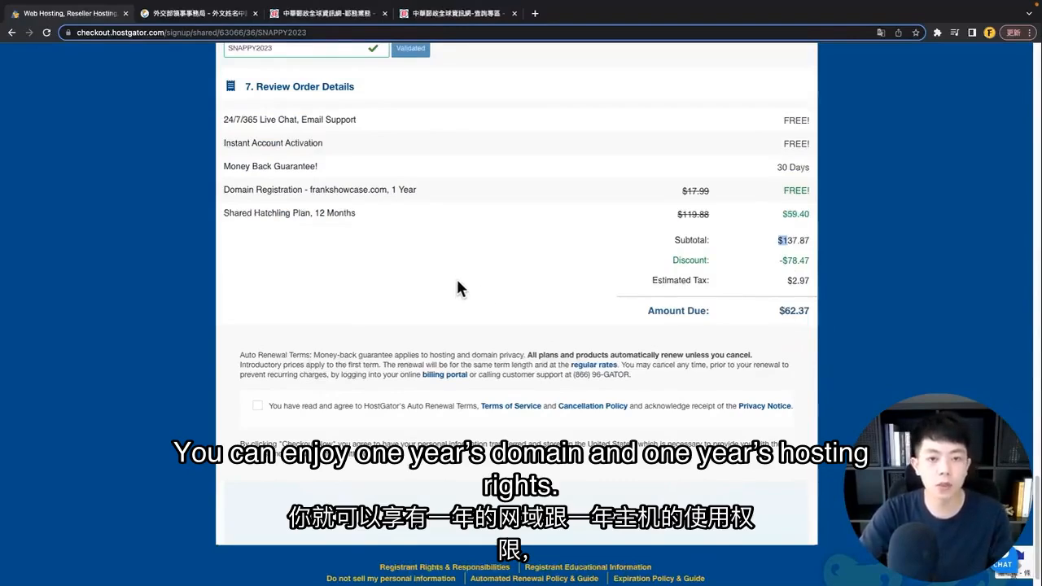
click(620, 311)
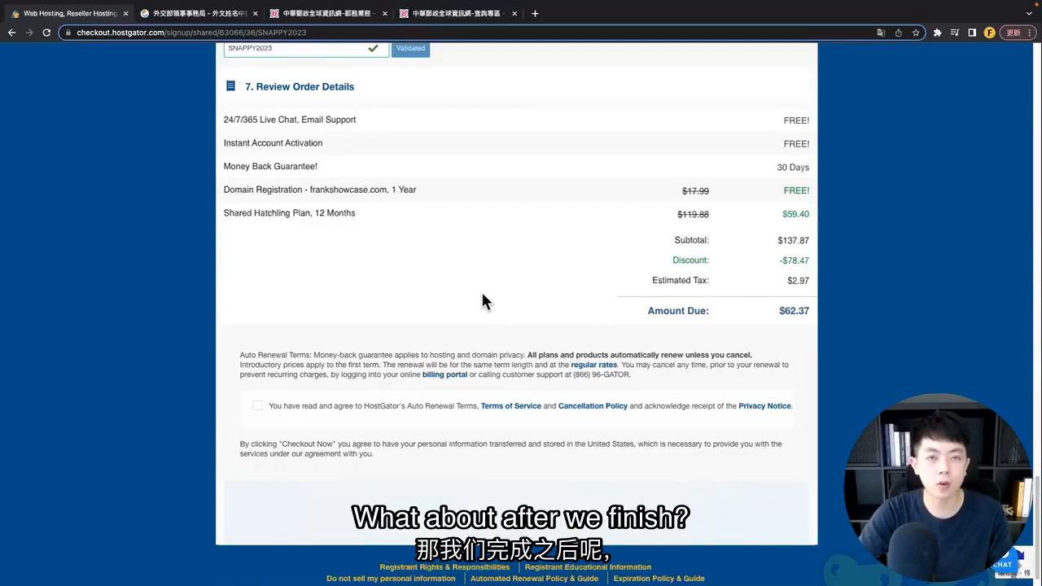
scroll(482, 299, down, 1)
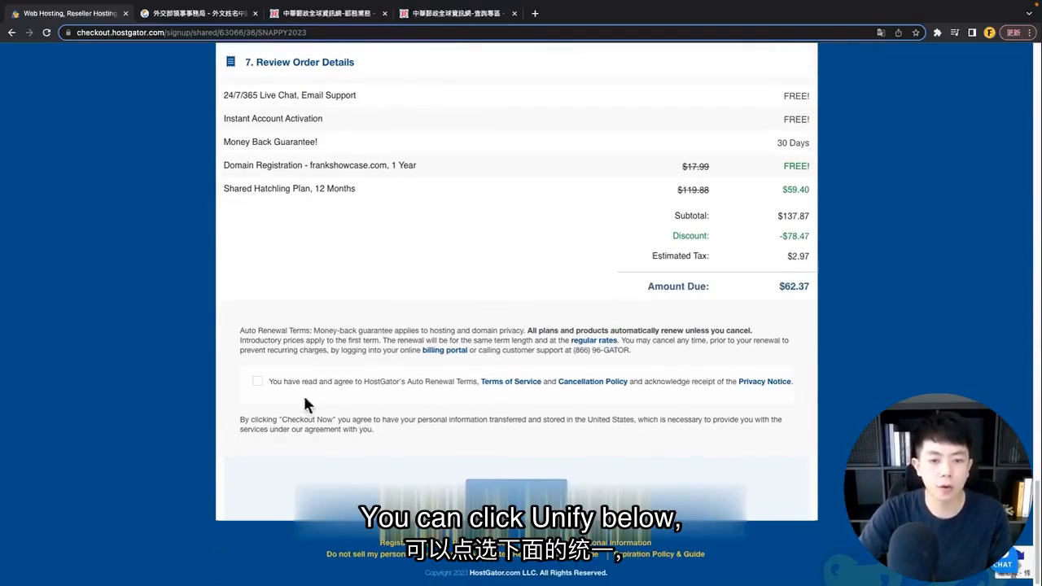
click(257, 382)
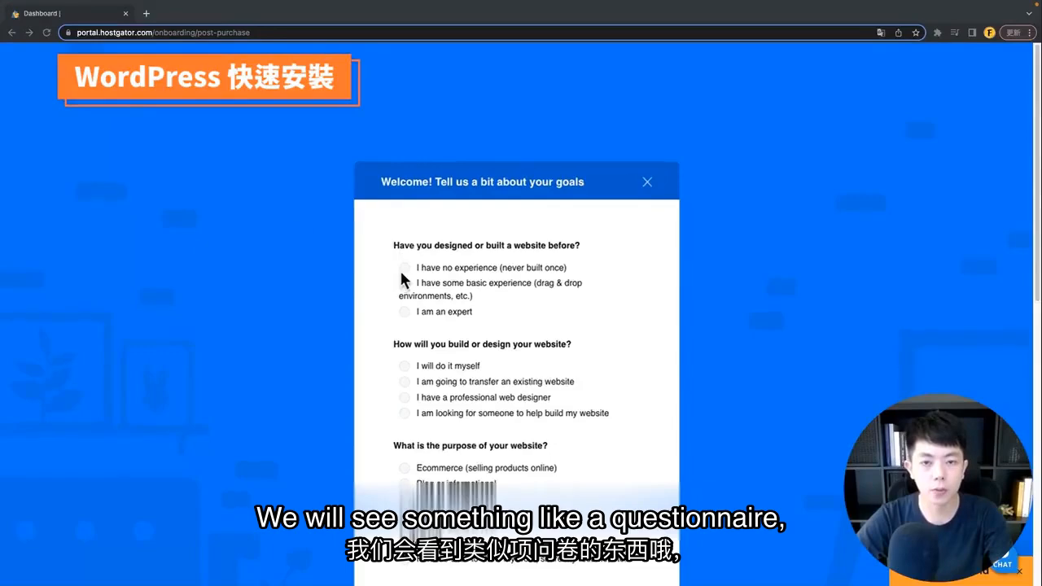
Step: Skip the goals survey and choose Get Started to build the site with WordPress
scroll(407, 269, down, 3)
scroll(488, 268, down, 6)
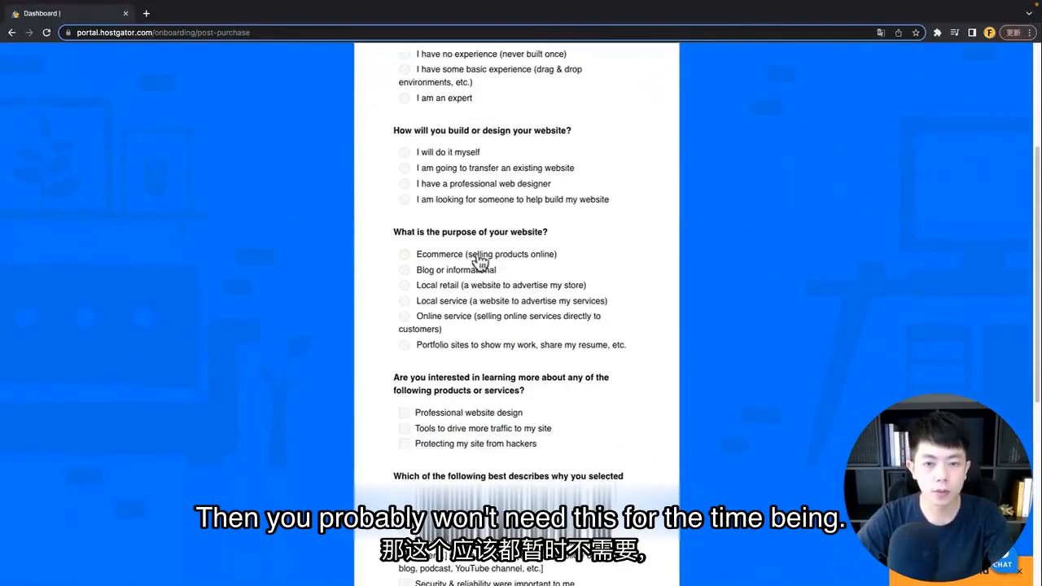
scroll(472, 277, down, 1)
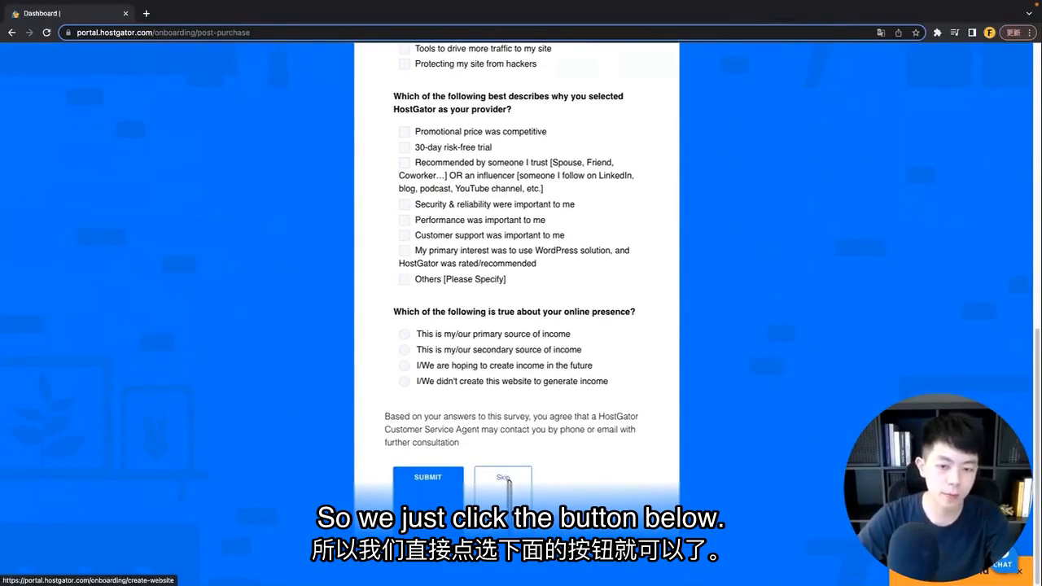
click(508, 478)
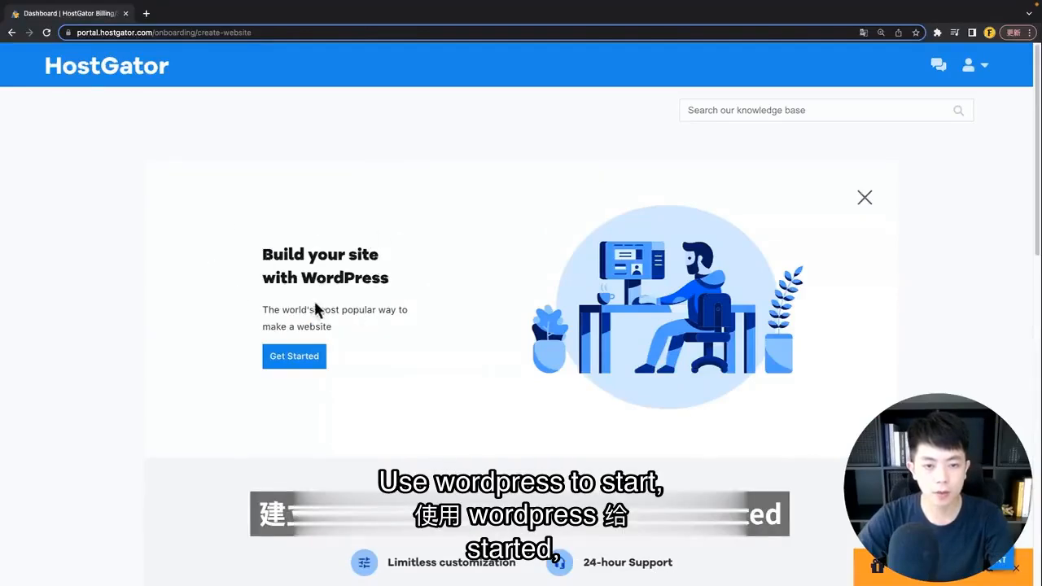
click(291, 358)
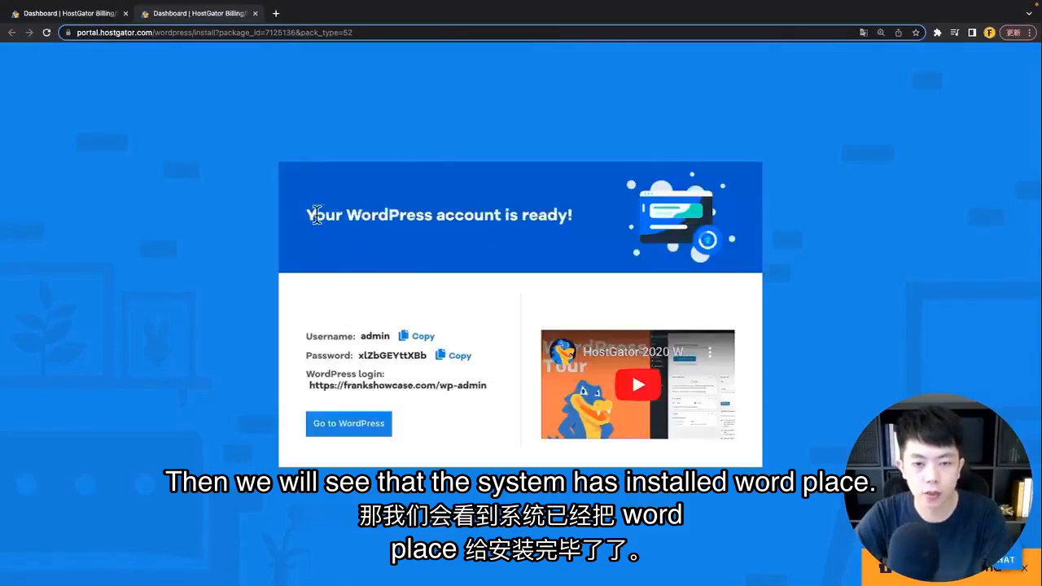
Step: Point out the account-ready heading and the frankshowcase.com/wp-admin login address
drag(307, 215, 591, 225)
click(455, 277)
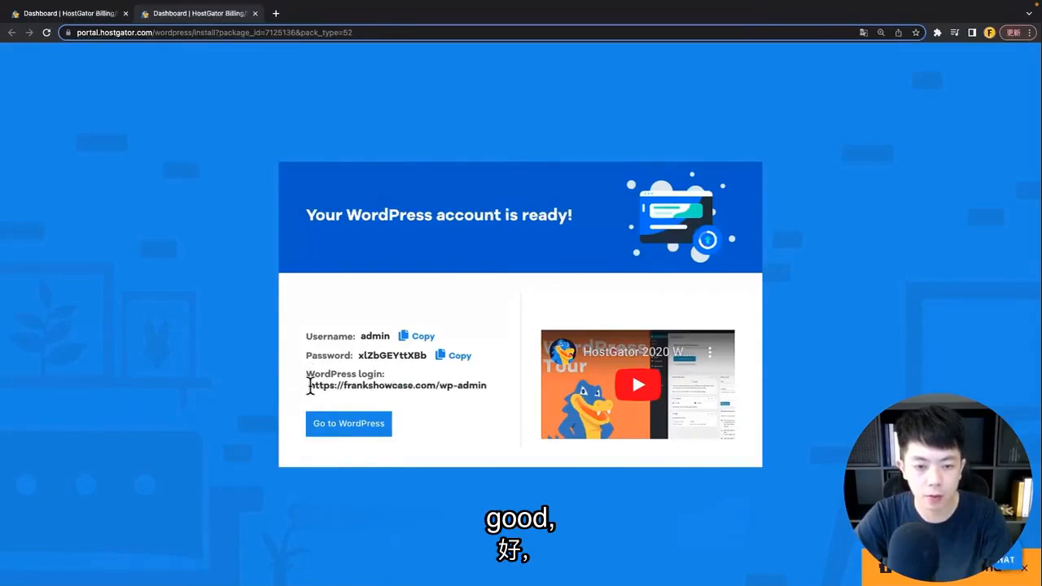
drag(309, 385, 411, 387)
click(447, 407)
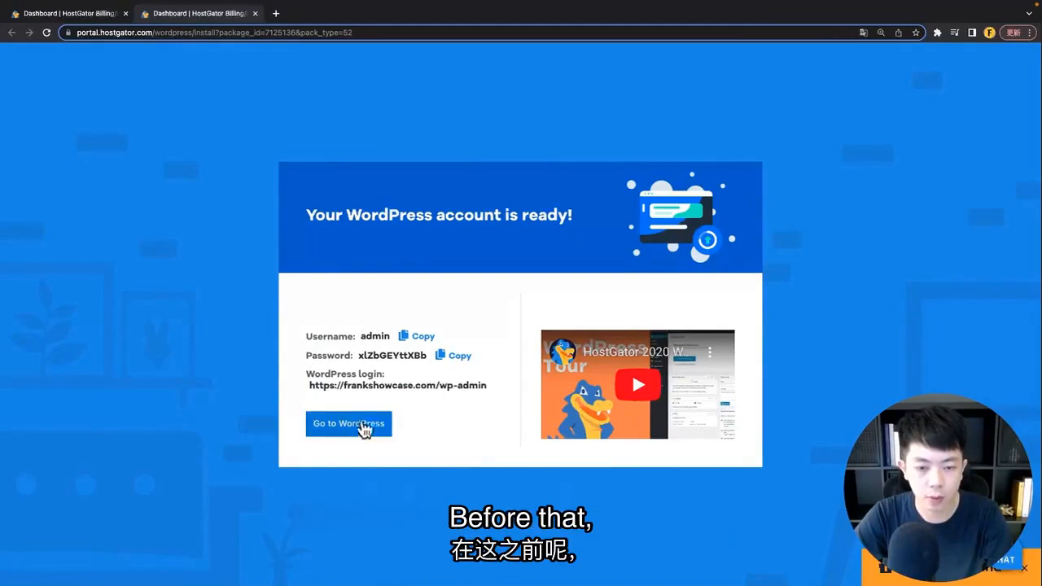
Step: Copy the WordPress username and open the site's WordPress sign-on
double_click(372, 336)
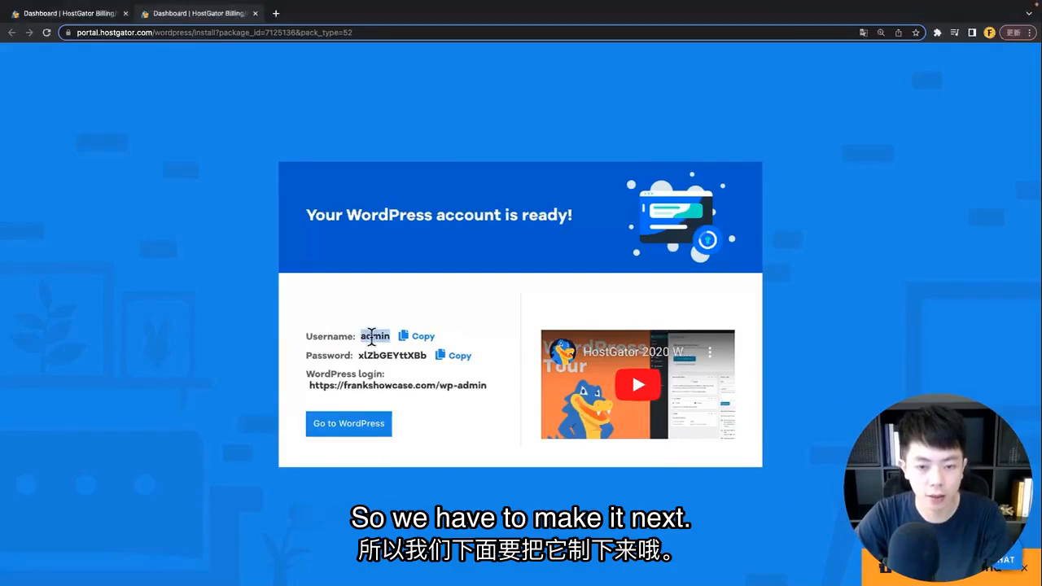
key(super+Tab)
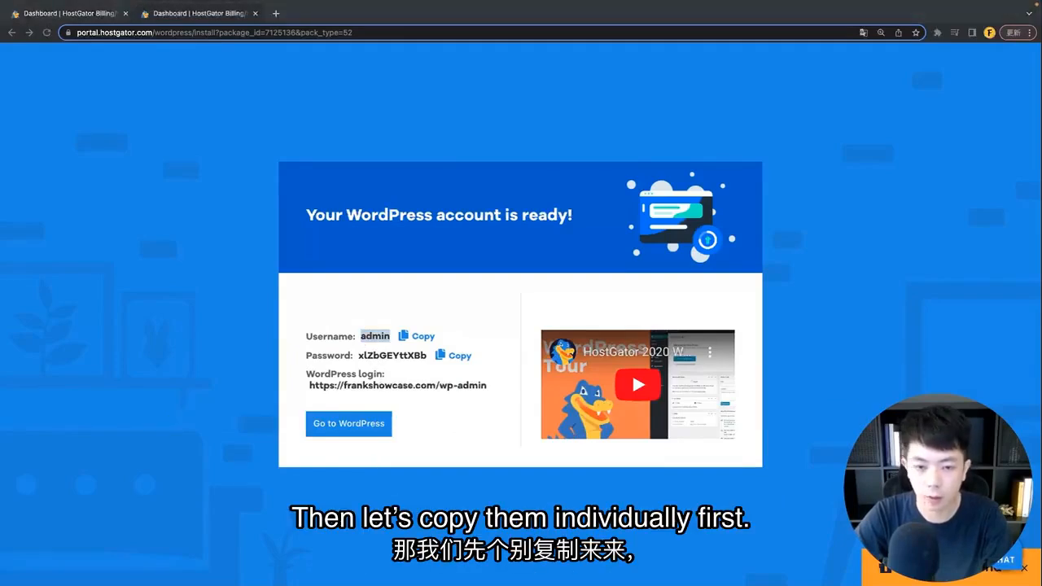
click(348, 447)
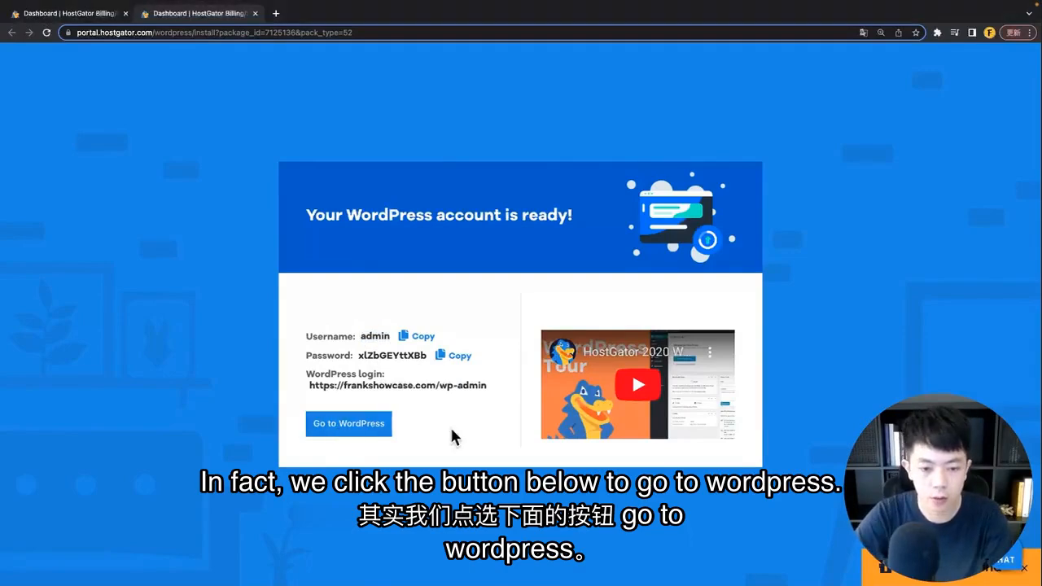
click(343, 430)
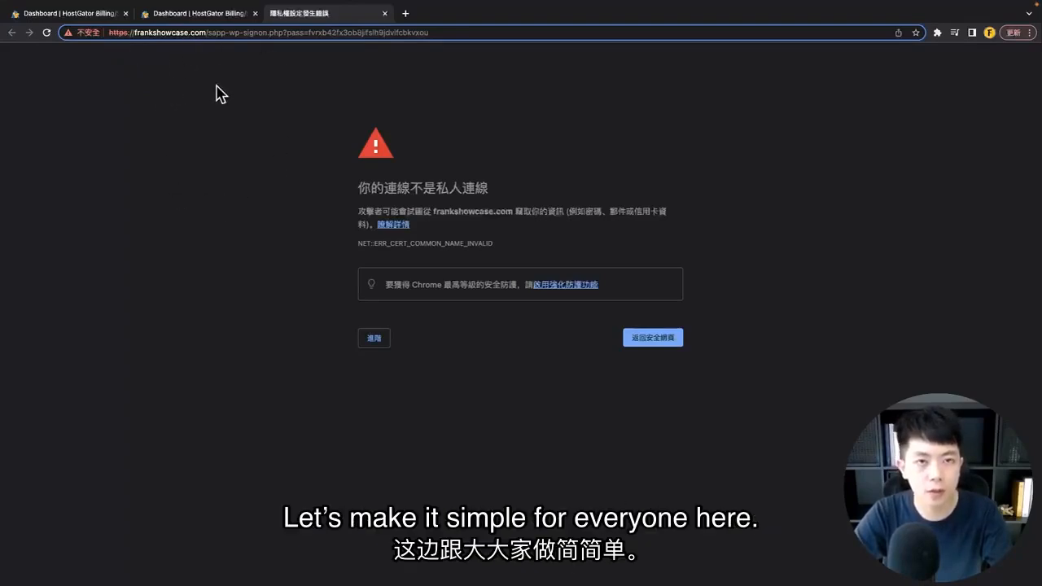
Step: Load frankshowcase.com in a new tab using http instead of https
click(191, 15)
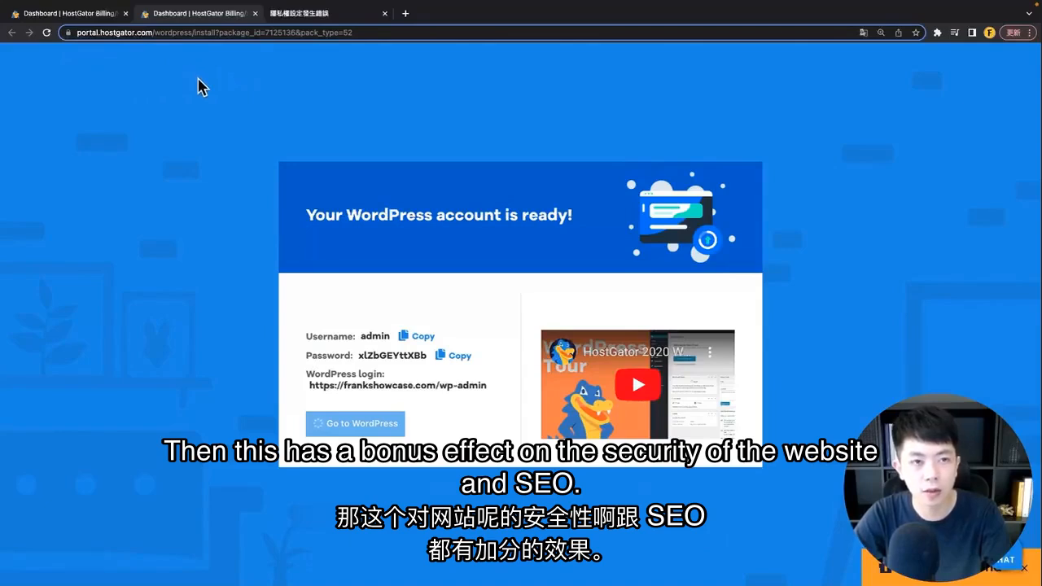
click(313, 15)
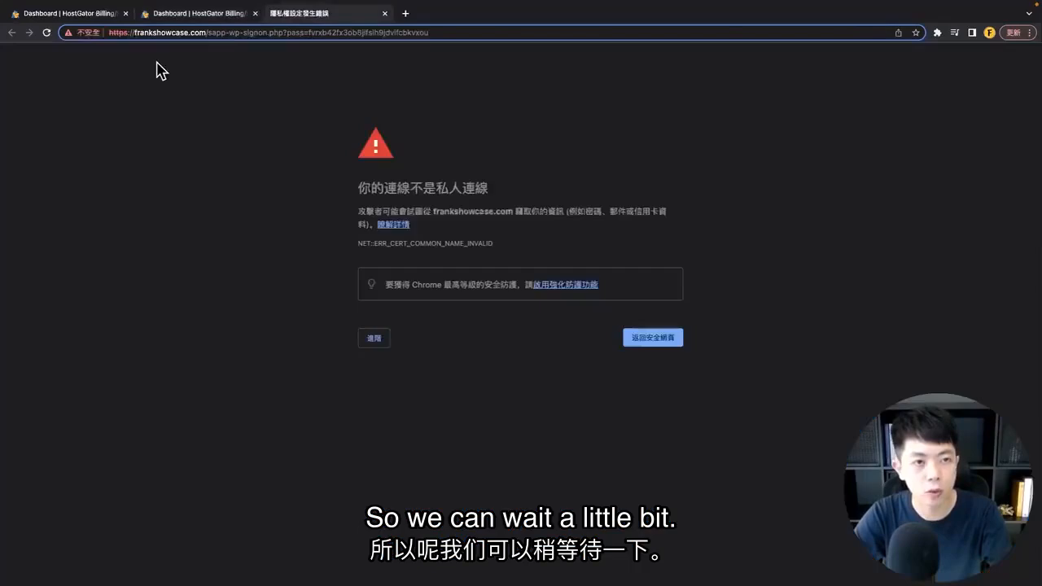
click(207, 33)
click(208, 33)
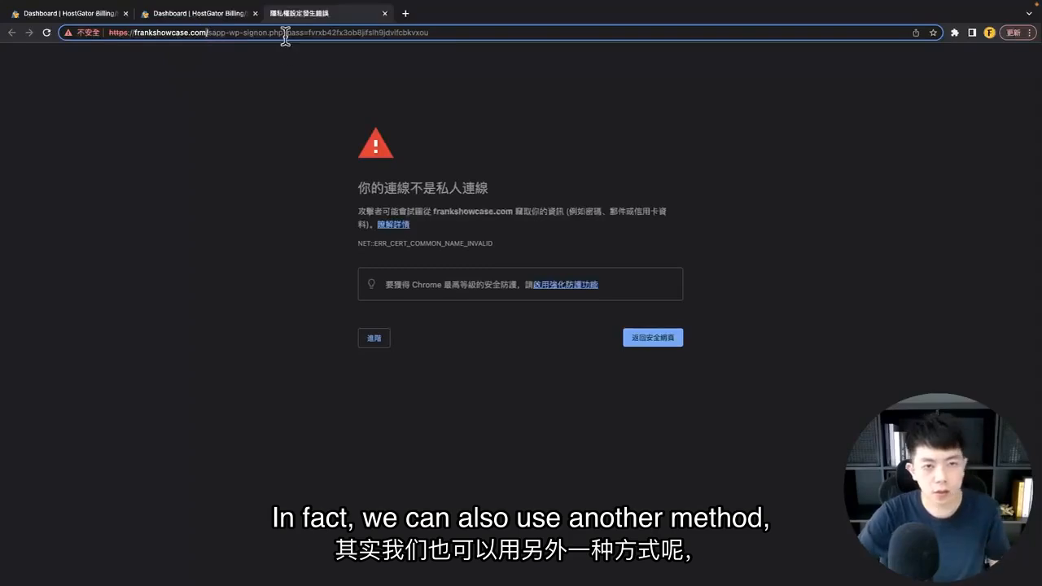
key(shift+super+Left)
key(super+c)
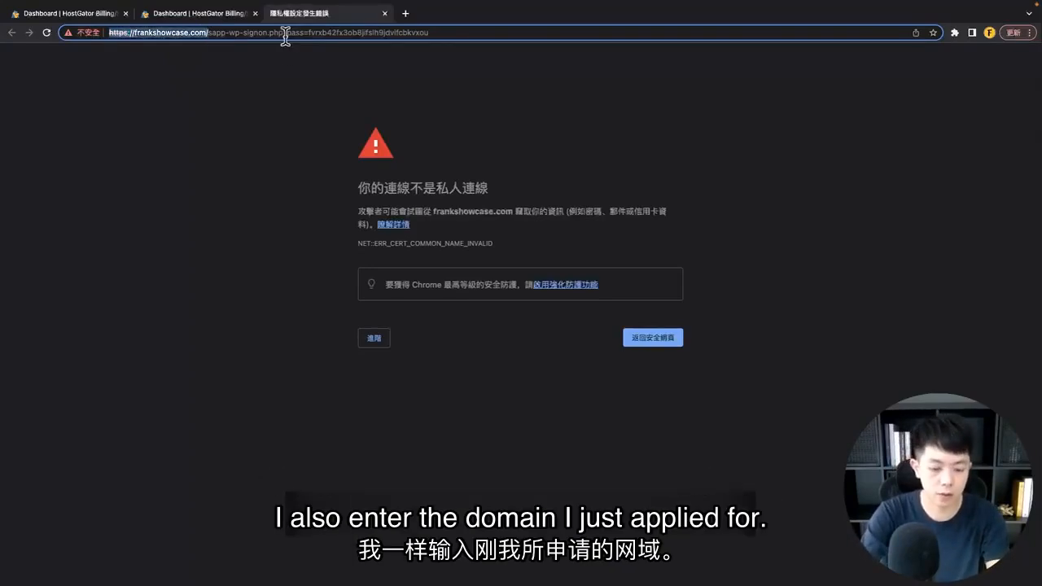
key(super+t)
key(super+v)
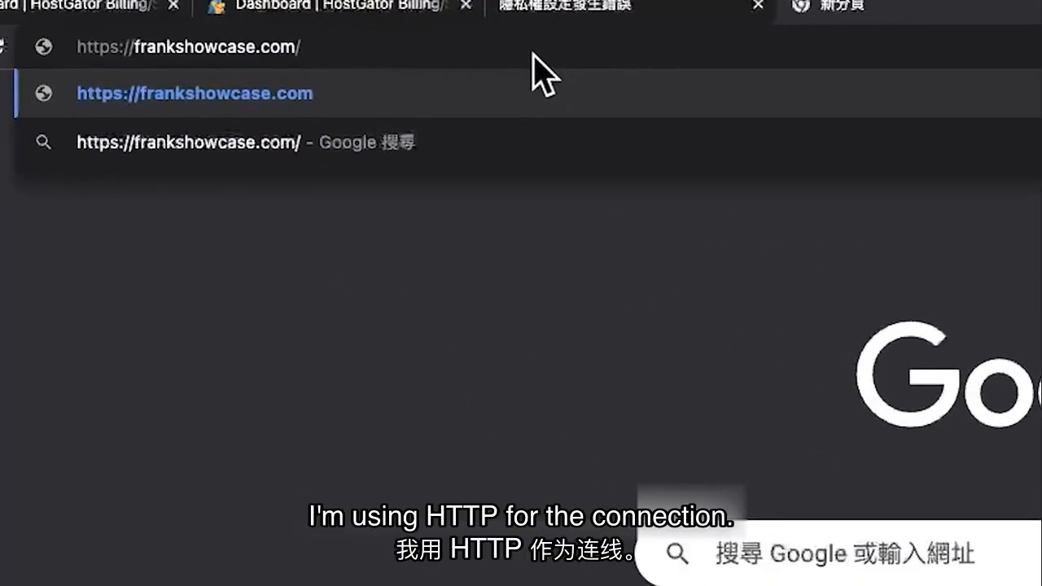
key(BackSpace)
key(Return)
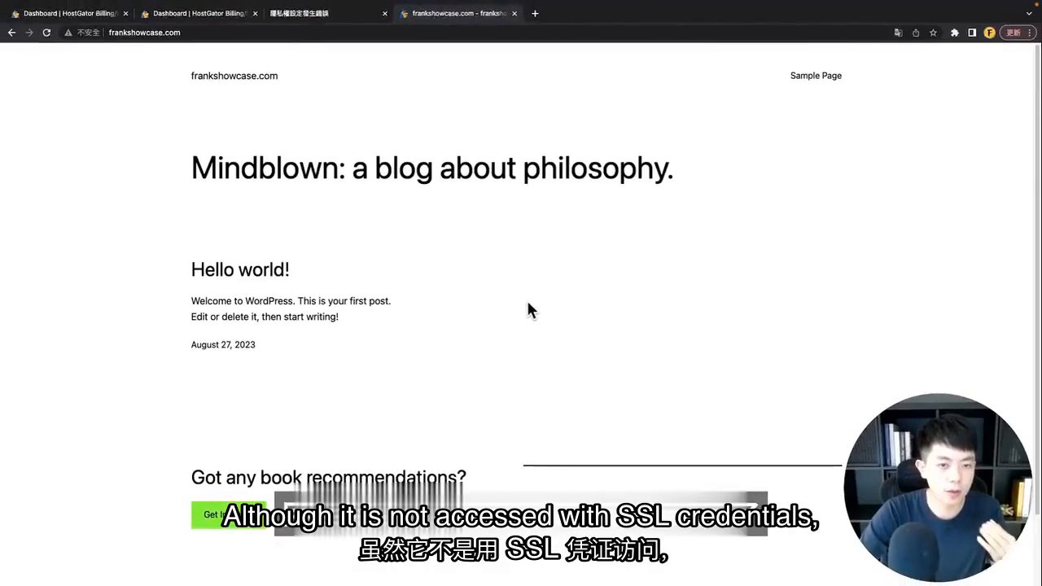
Step: Check the 'Not secure' connection details and scroll the frankshowcase.com homepage
click(86, 33)
click(16, 118)
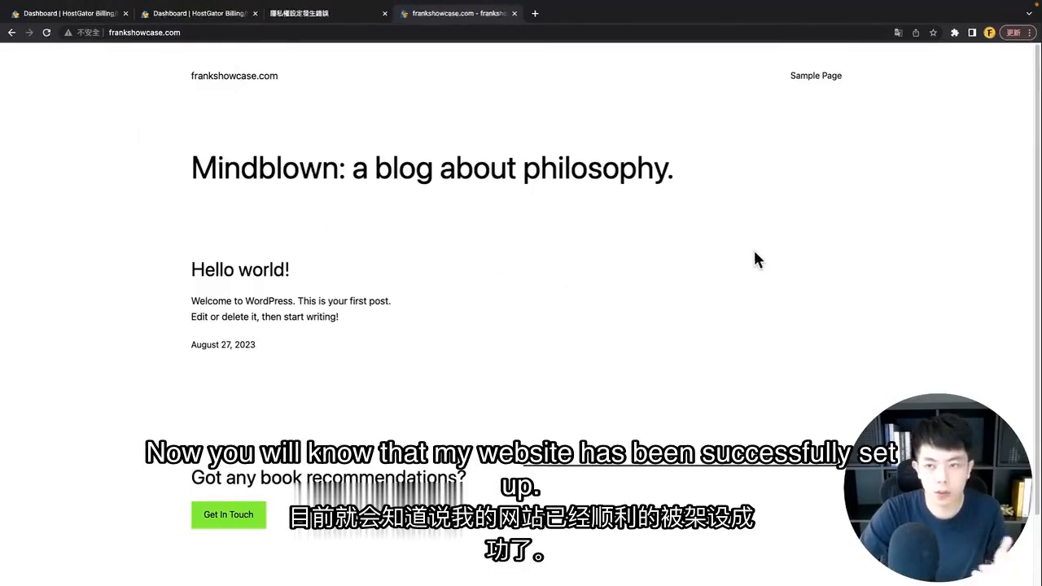
scroll(754, 252, down, 2)
scroll(761, 249, up, 2)
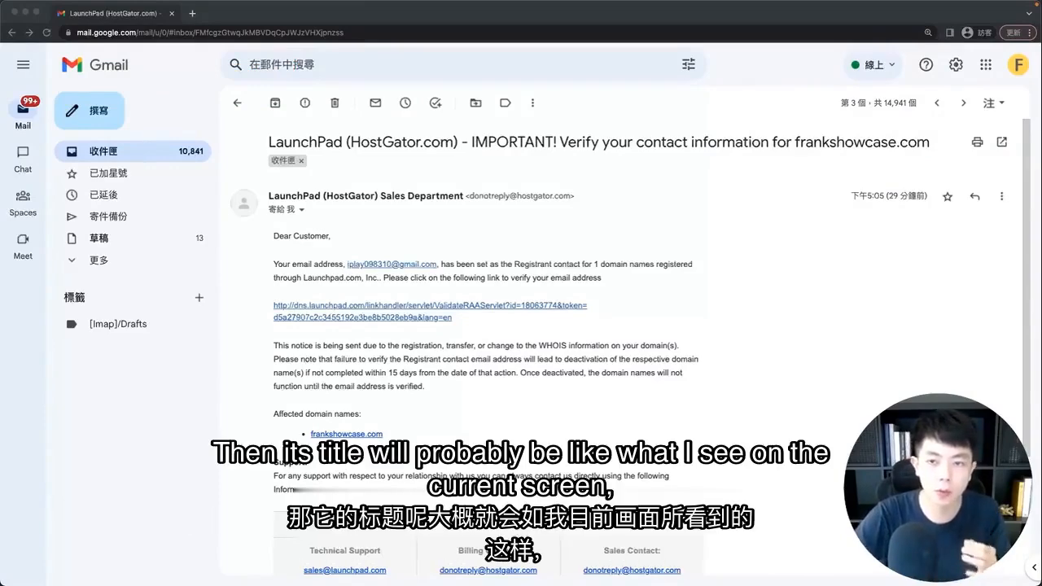
Step: Follow the LaunchPad e-mail's contact verification link for frankshowcase.com
click(672, 262)
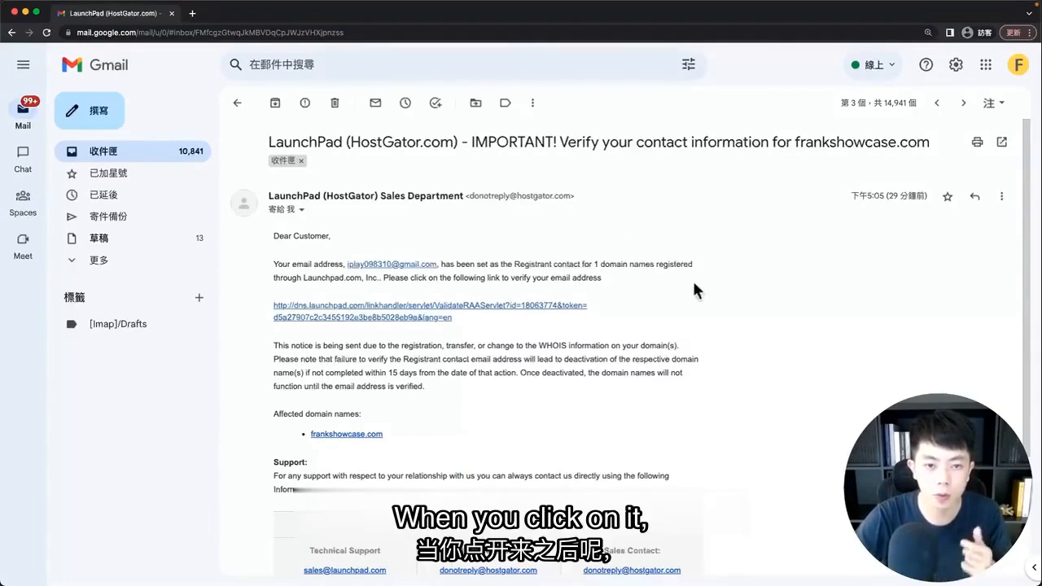
scroll(425, 368, down, 1)
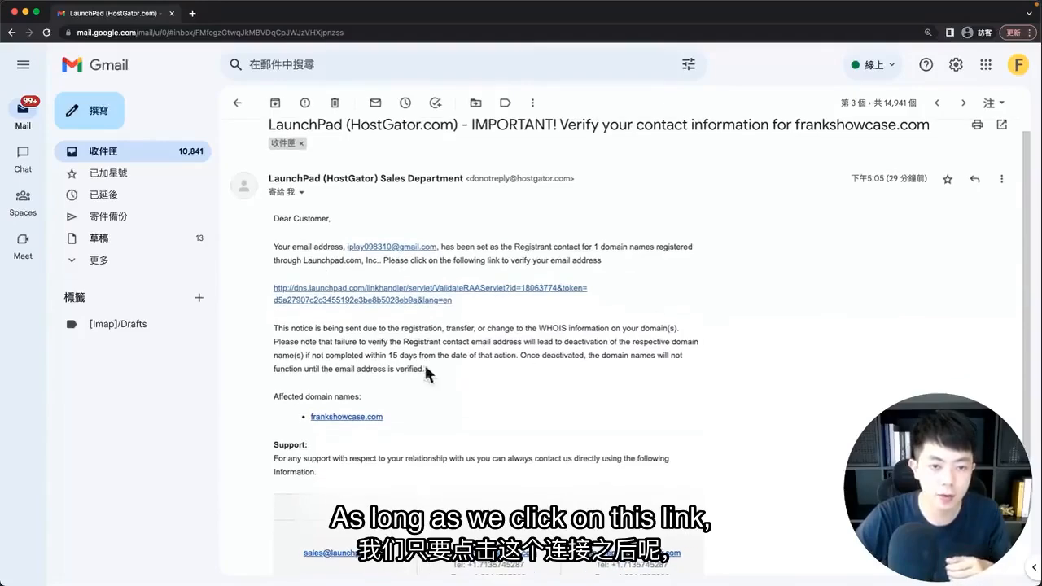
click(350, 294)
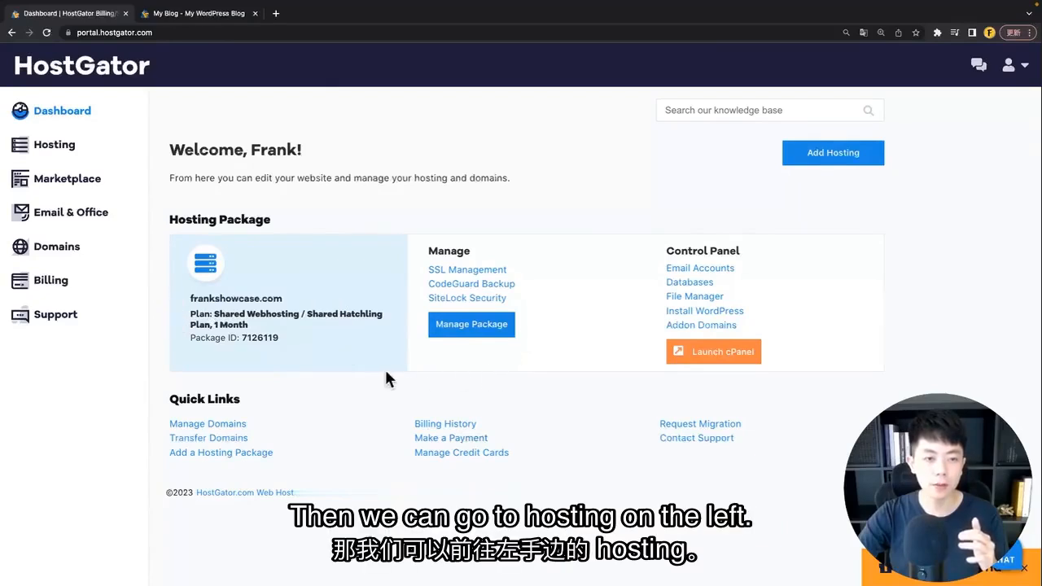
Step: Go to Hosting, manage the frankshowcase.com package, and launch cPanel
click(65, 151)
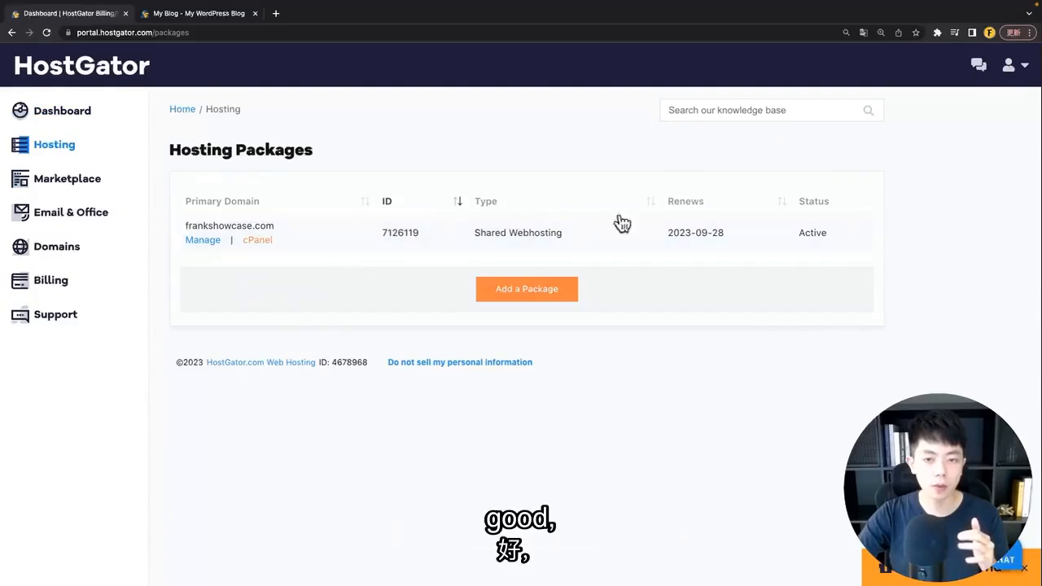
click(198, 242)
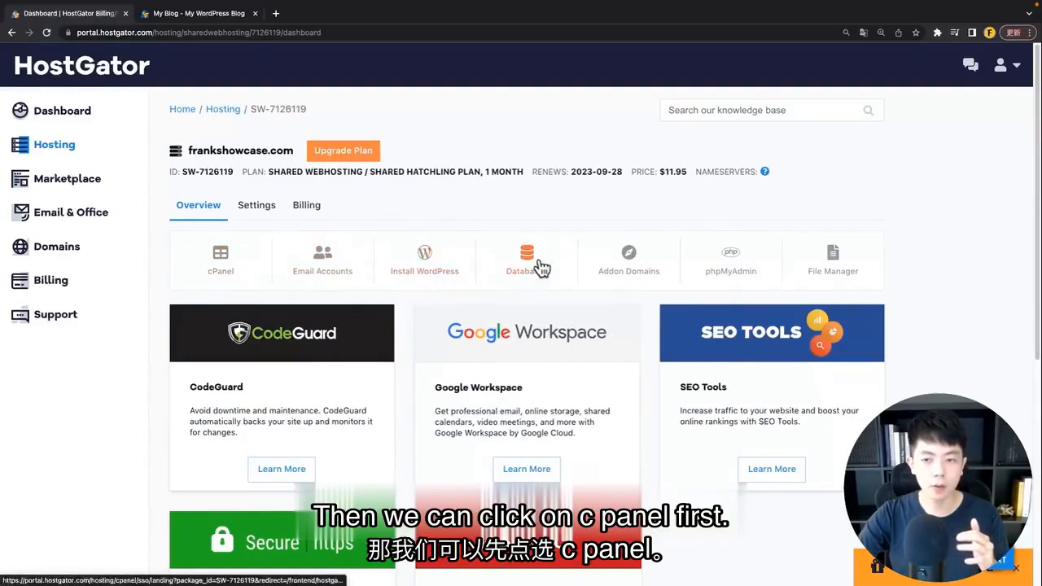
click(226, 264)
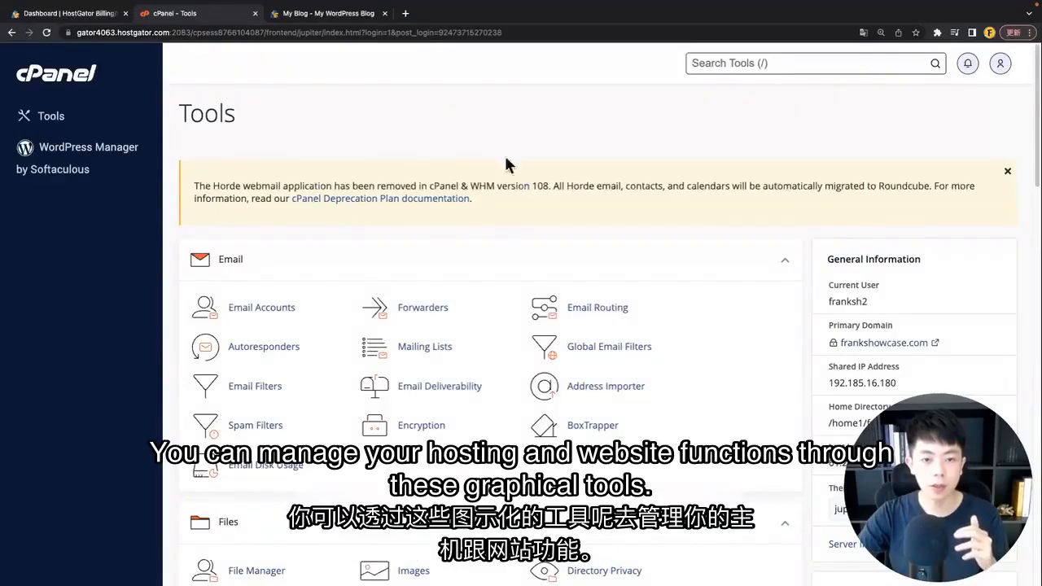
Step: Set cPanel's interface language to zh_tw (中文(台灣)) and return to the Tools page
scroll(699, 346, down, 3)
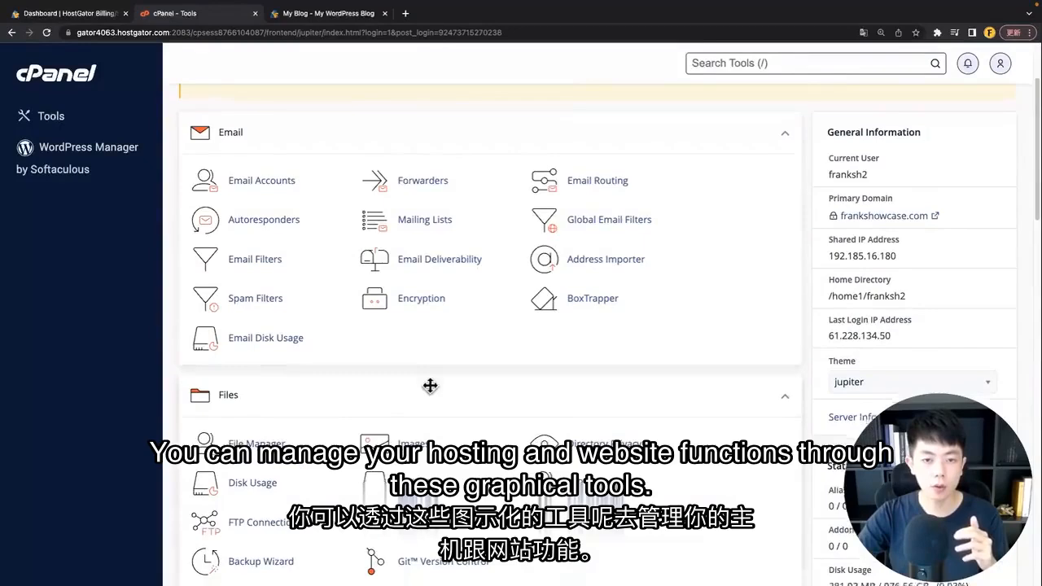
scroll(429, 386, down, 3)
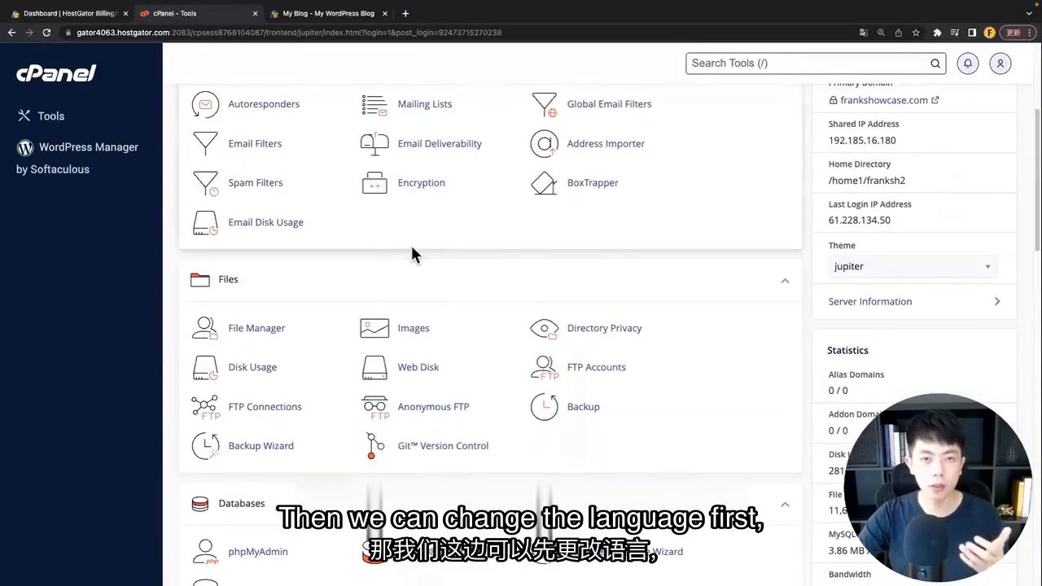
key(/)
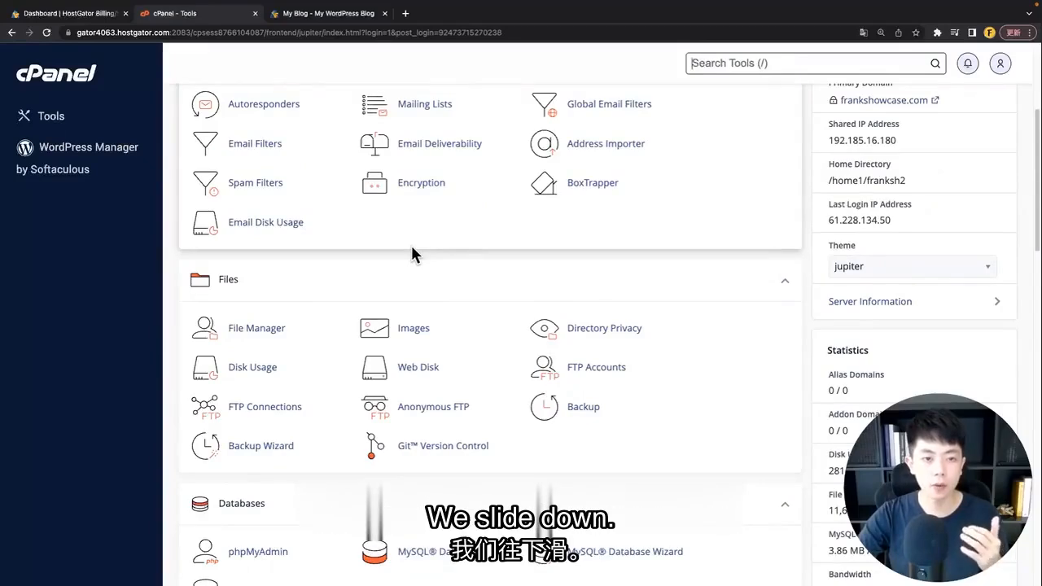
middle_click(411, 252)
scroll(461, 325, down, 3)
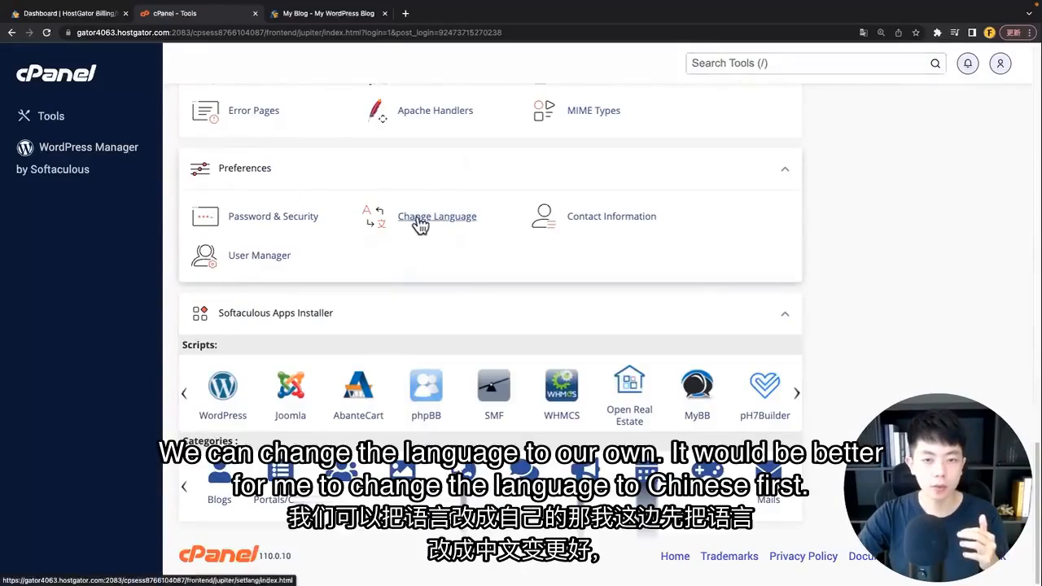
click(420, 226)
click(206, 285)
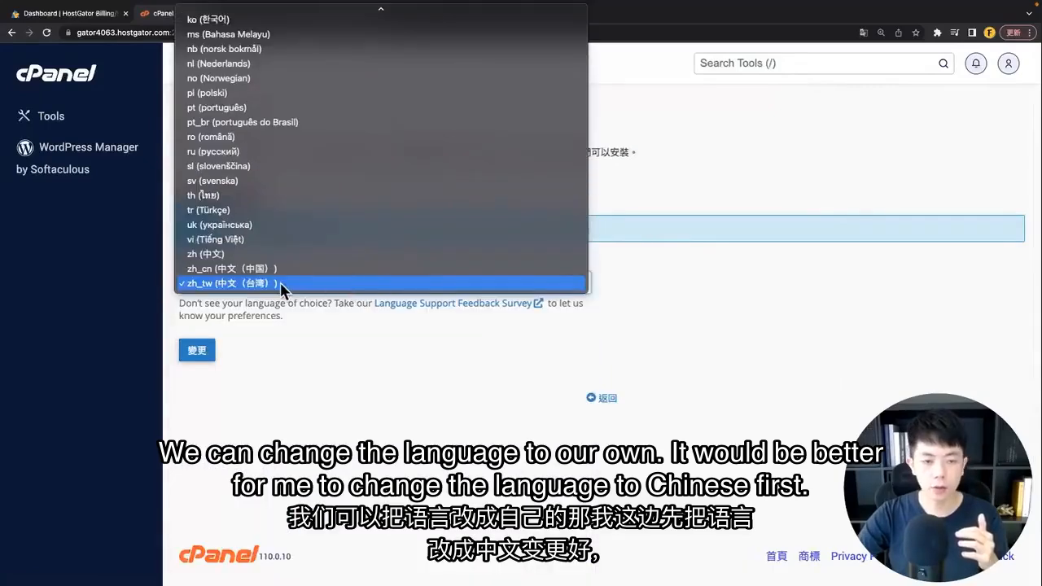
click(277, 283)
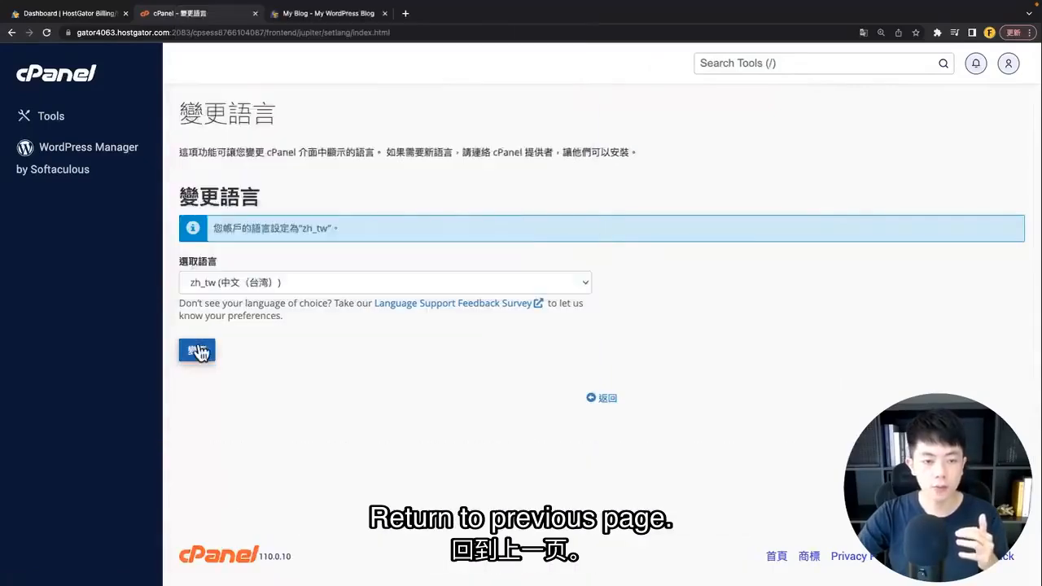
click(197, 350)
click(600, 398)
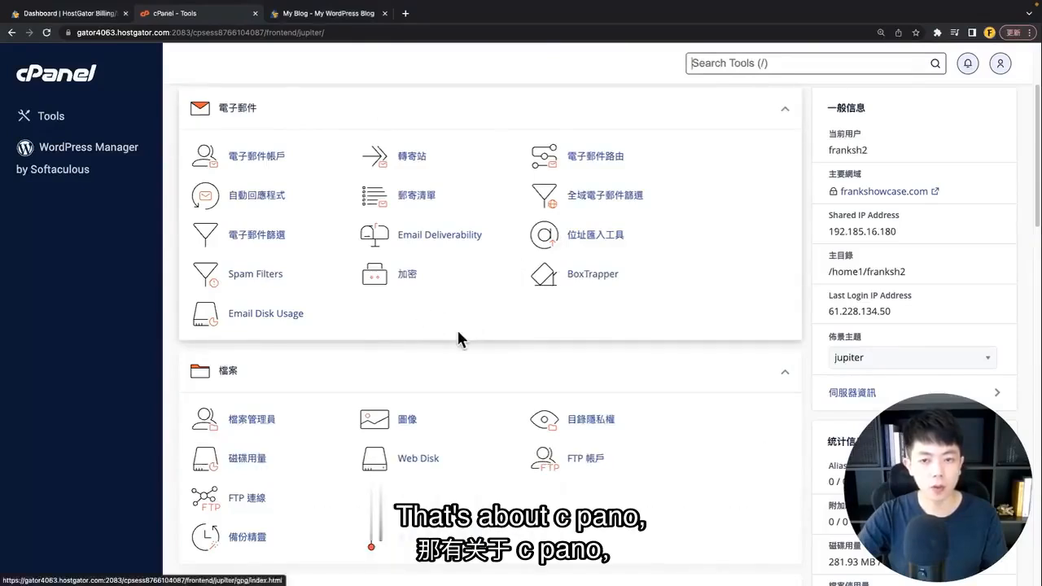
scroll(456, 328, down, 1)
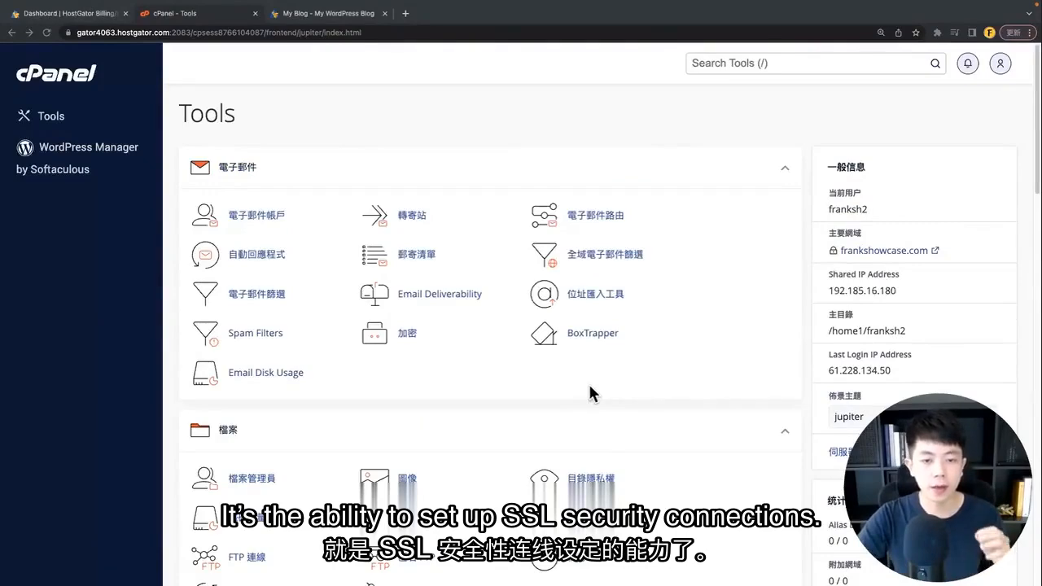
Step: Open SSL/TLS Status from cPanel's Security section and review the domain list
click(476, 109)
scroll(483, 162, down, 15)
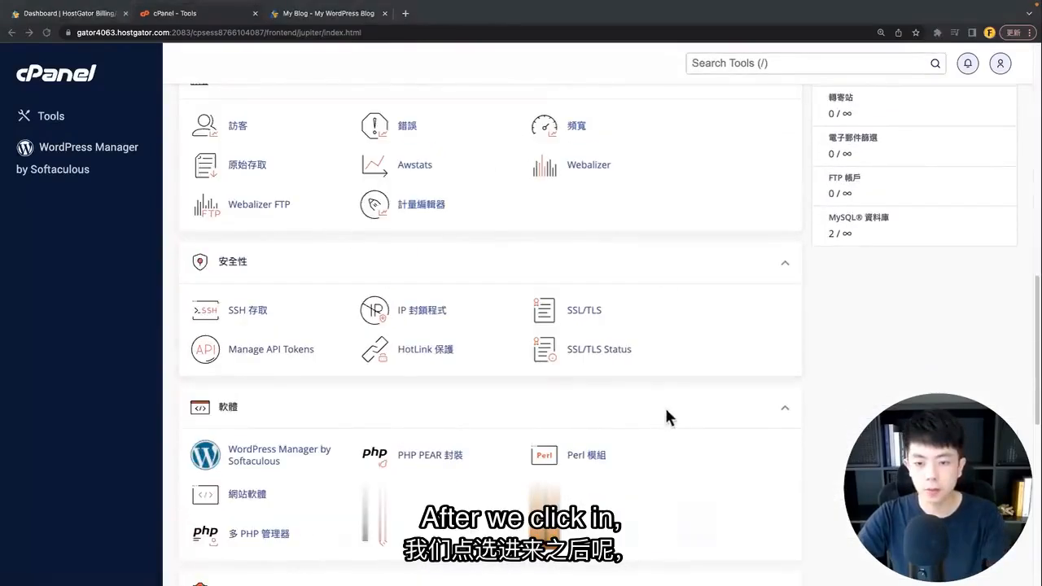
click(592, 357)
scroll(324, 304, down, 1)
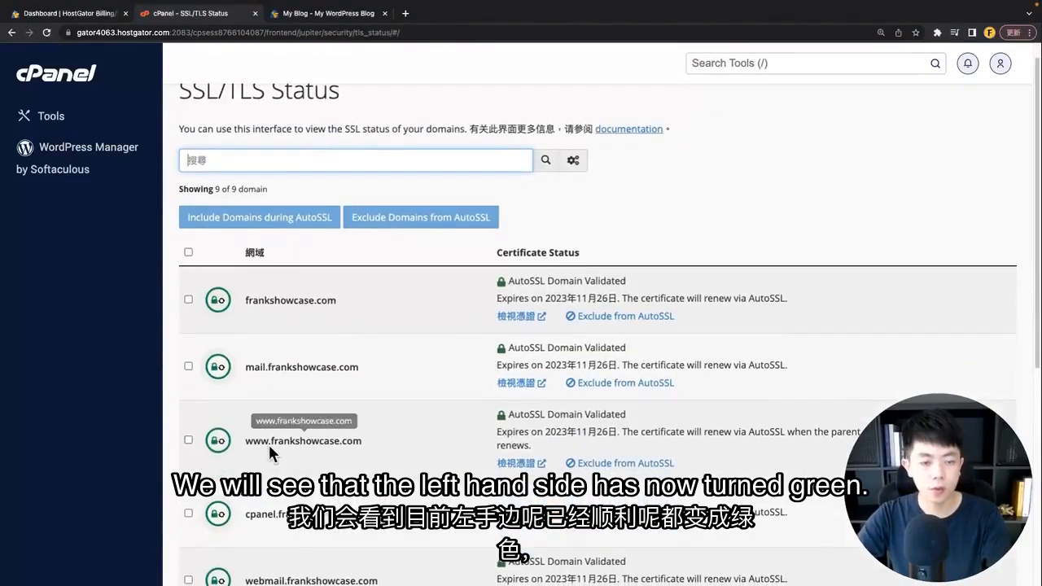
scroll(225, 395, down, 3)
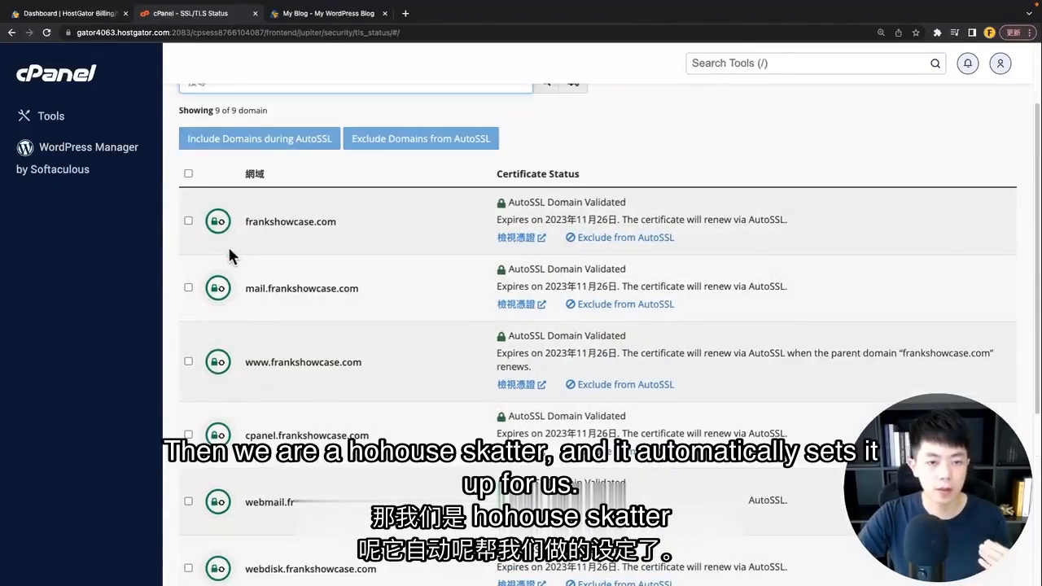
scroll(232, 249, up, 3)
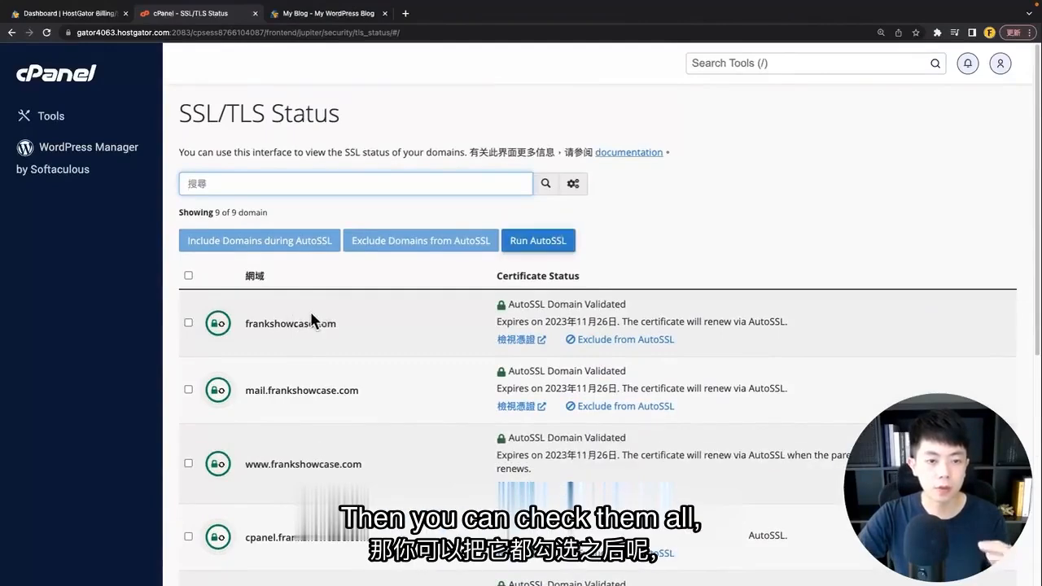
Step: Select and deselect all nine AutoSSL-validated domains, then return to the blog tab
click(186, 276)
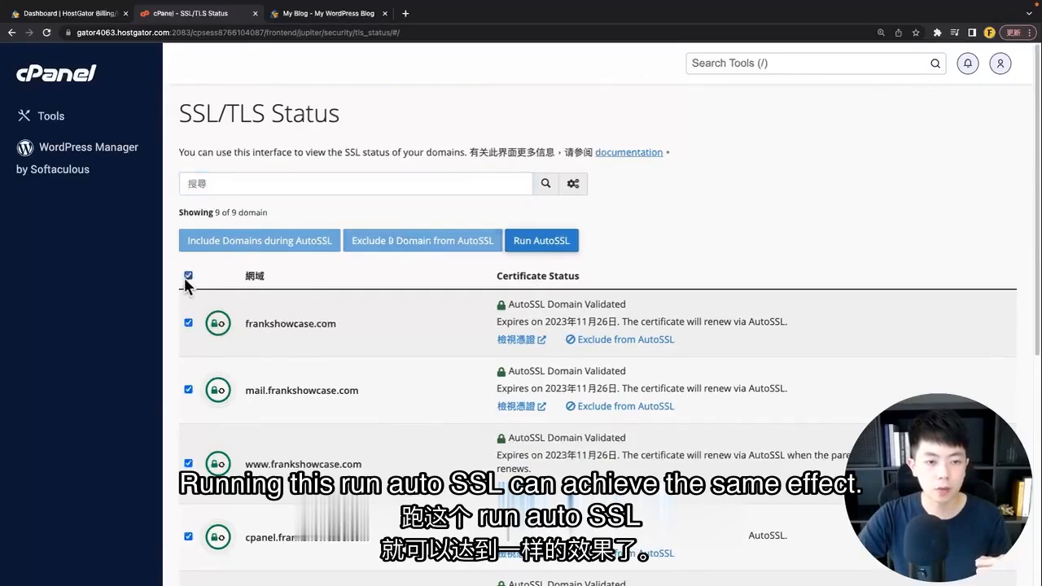
click(529, 248)
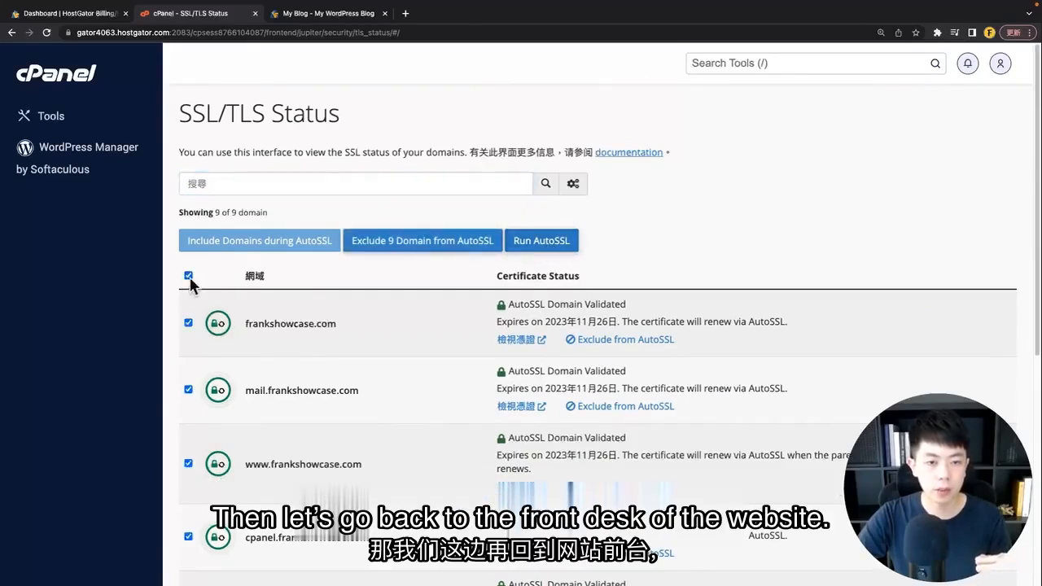
click(188, 276)
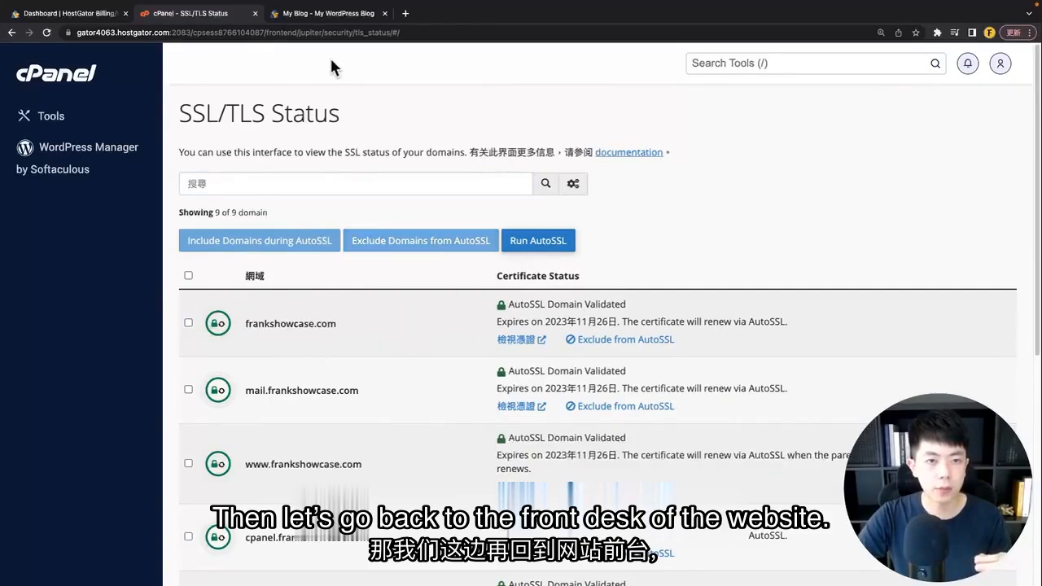
click(315, 19)
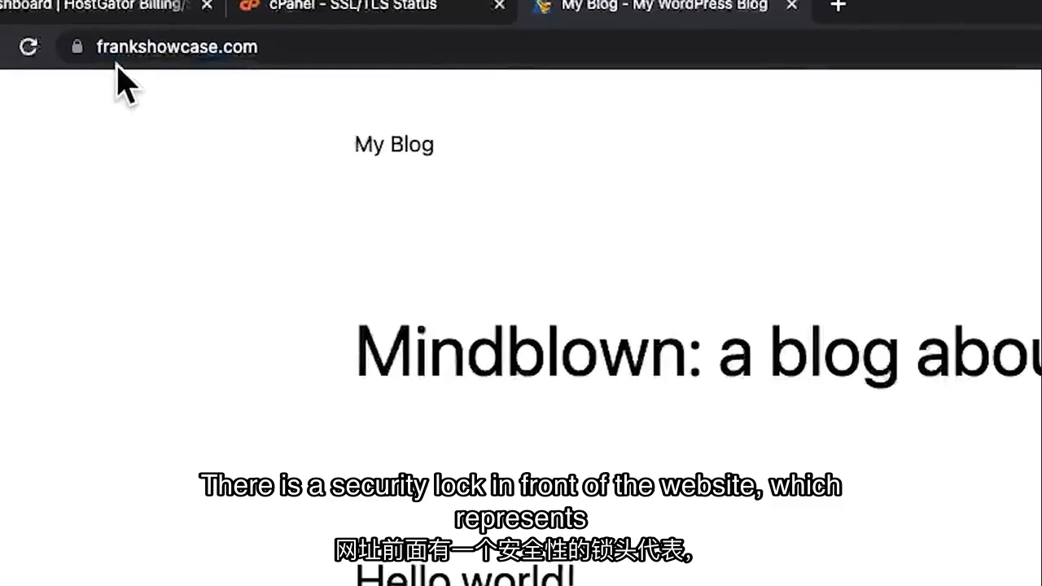
Step: Confirm via the padlock's site info that frankshowcase.com loads over secure HTTPS
click(110, 48)
click(76, 48)
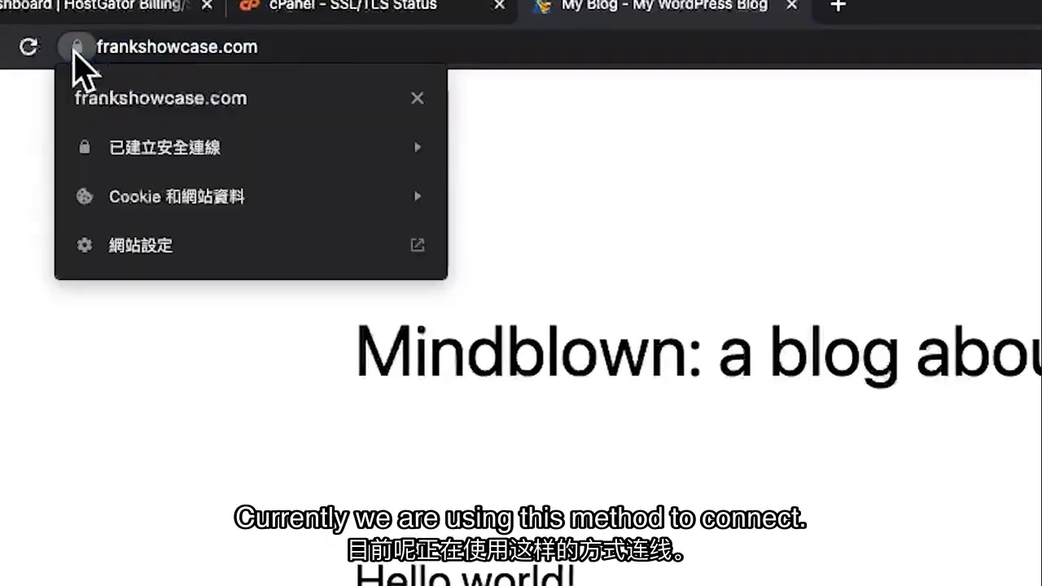
click(167, 436)
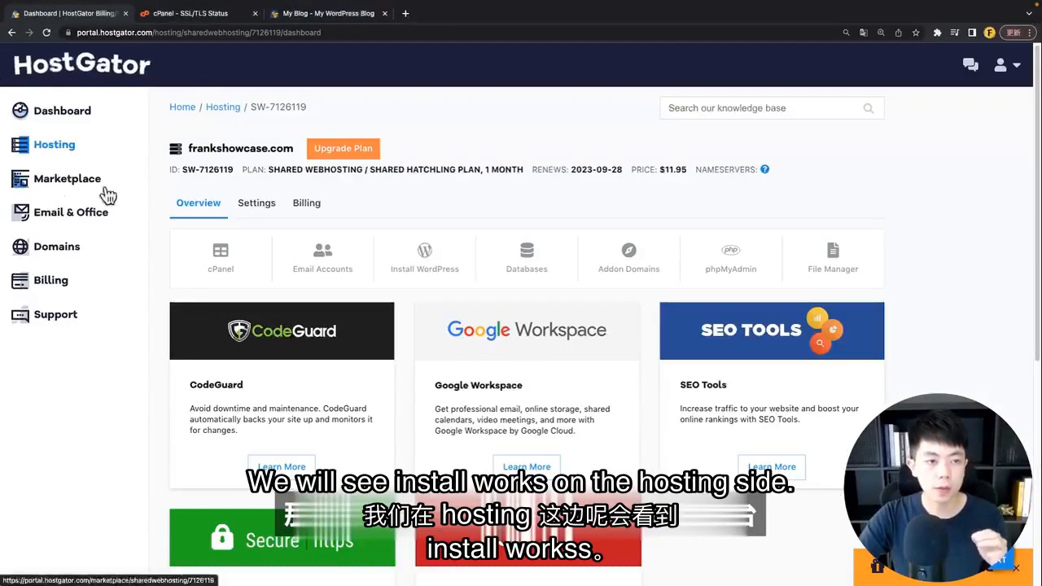
click(418, 275)
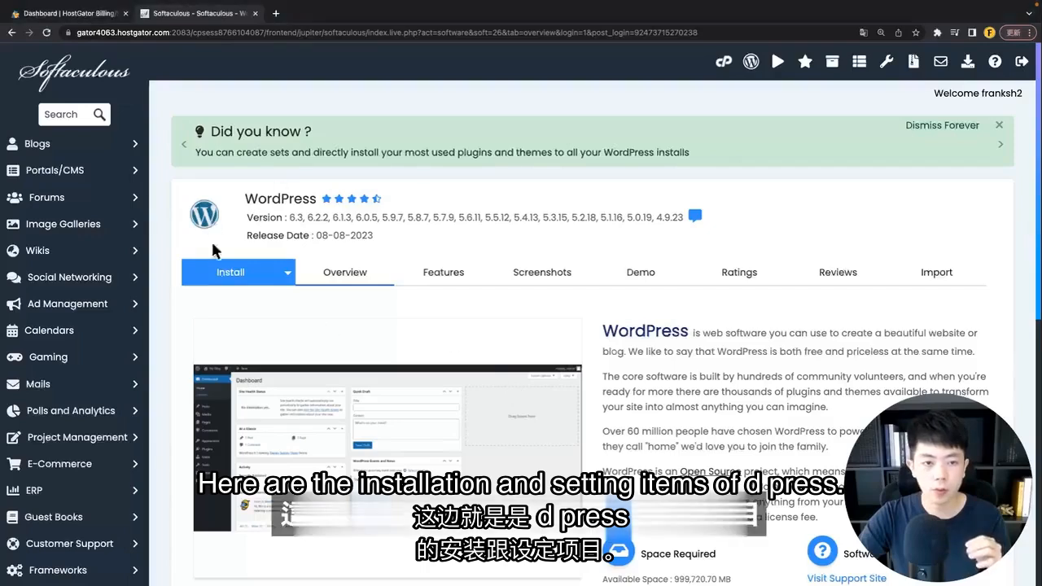
scroll(324, 323, down, 2)
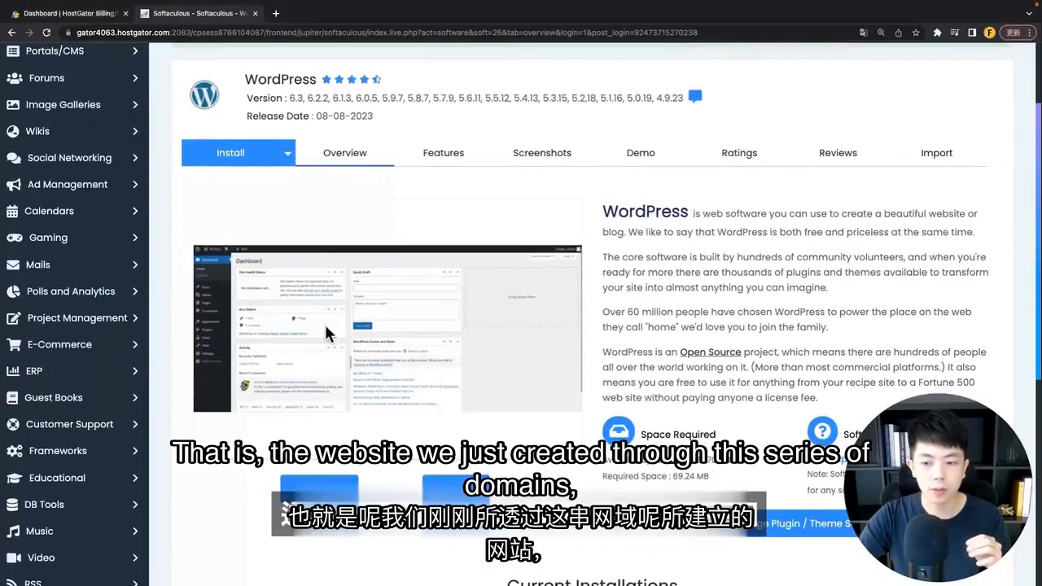
scroll(324, 322, down, 5)
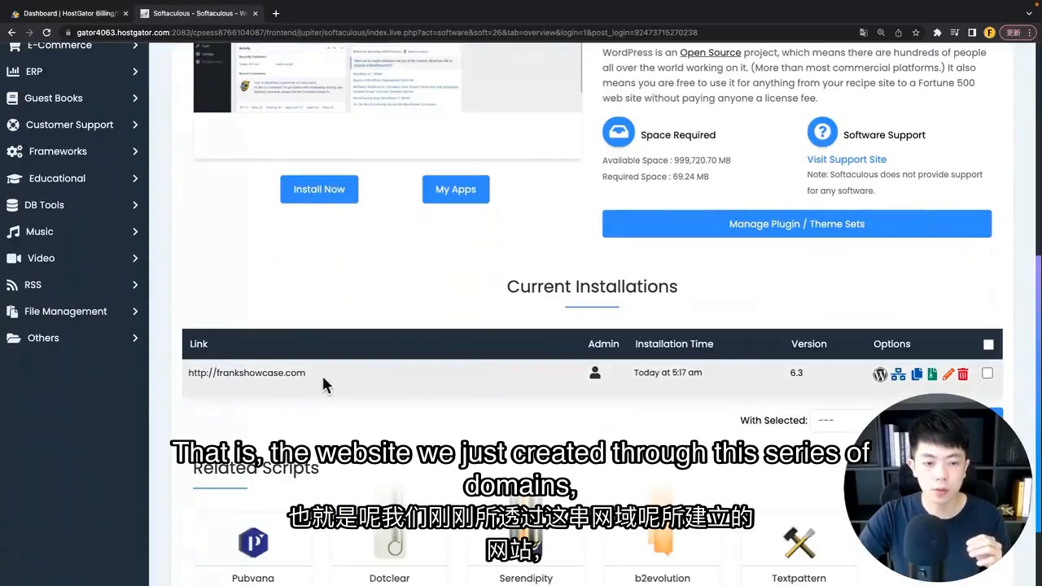
drag(322, 372, 184, 370)
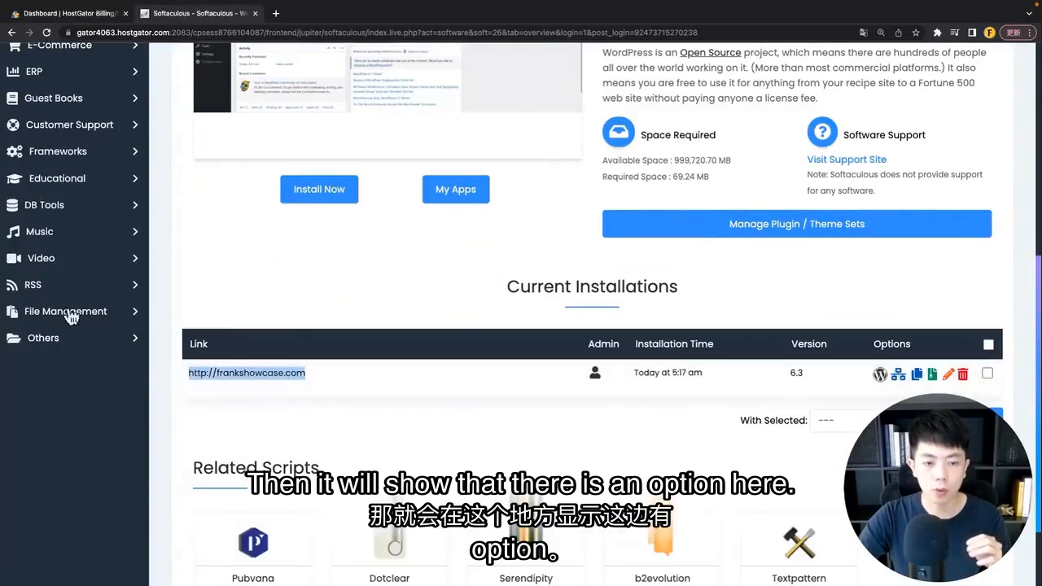
click(339, 400)
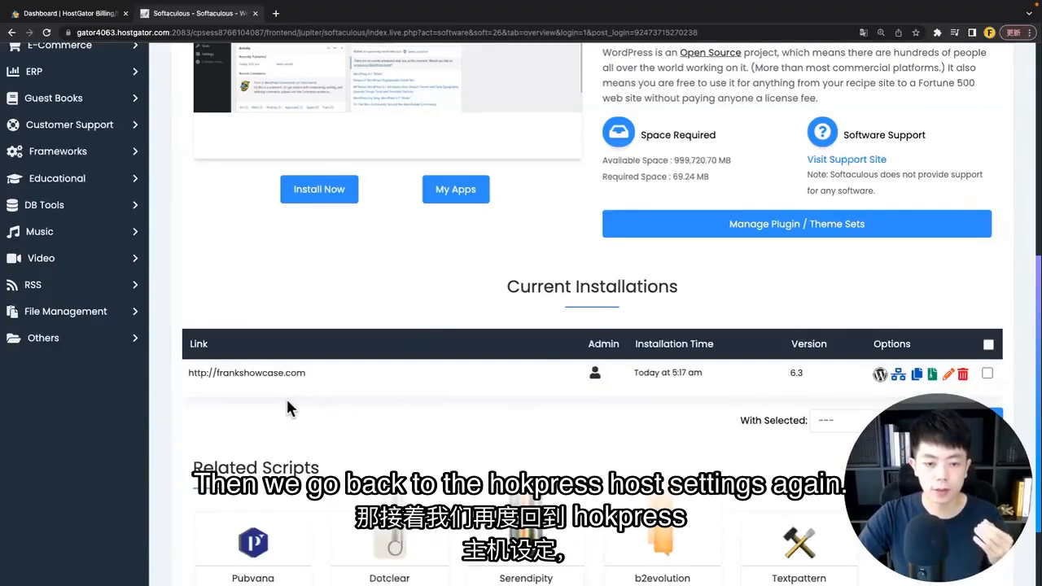
scroll(366, 326, up, 5)
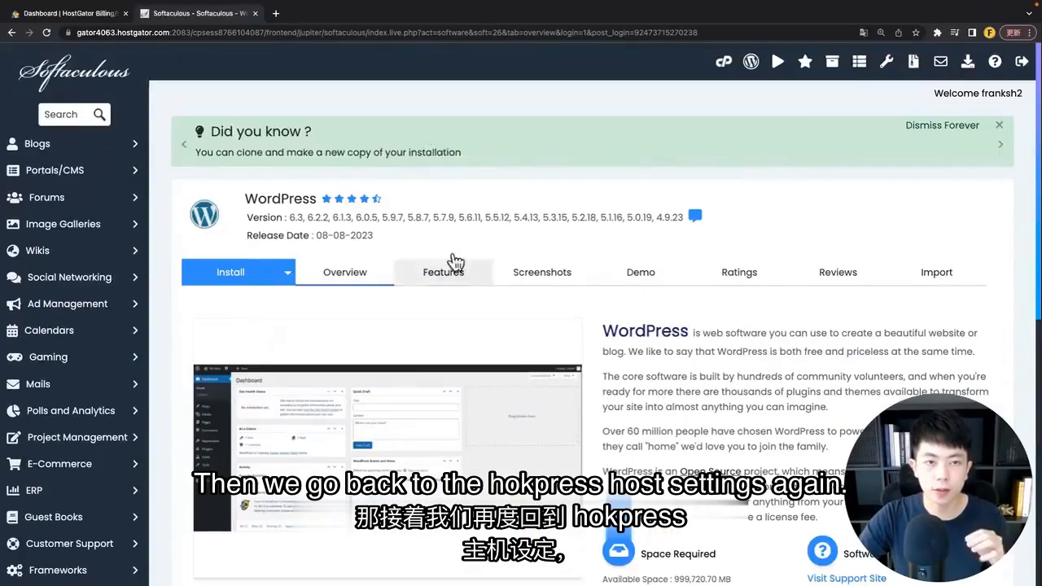
click(82, 15)
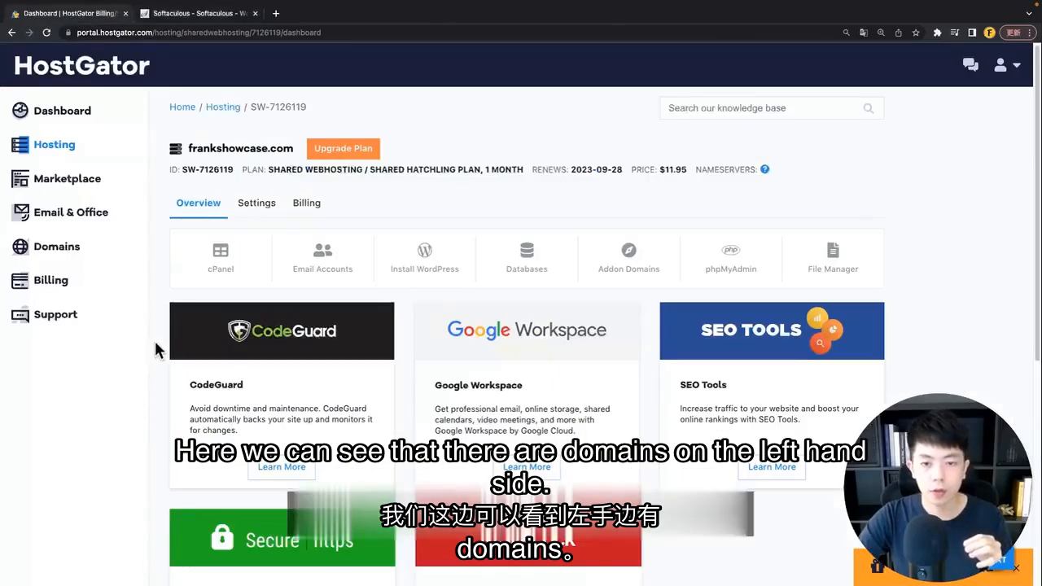
Step: Expand frankshowcase.com's Domain Overview to check its status, expiry and name servers, then collapse it
click(65, 258)
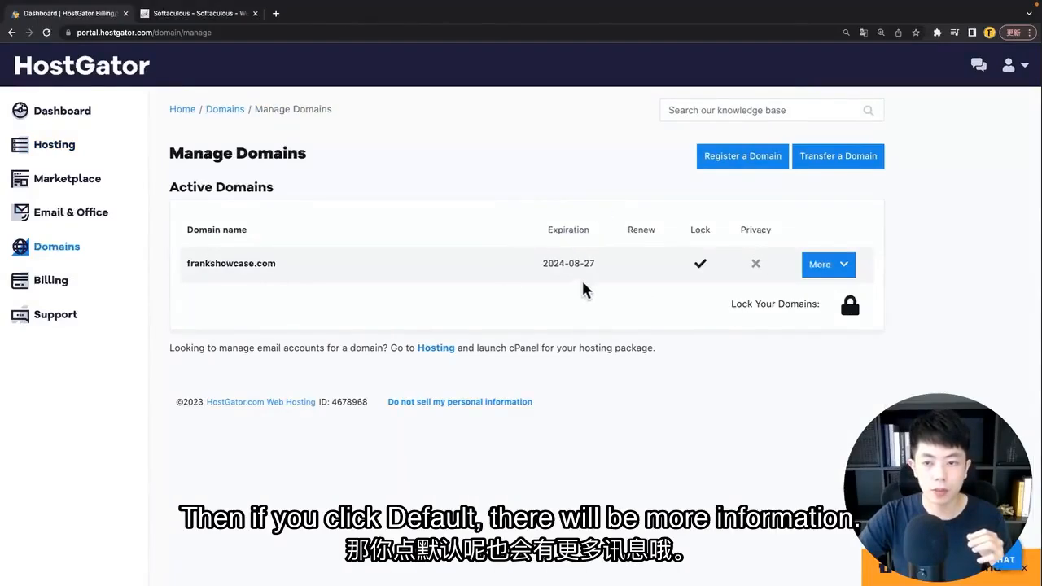
click(828, 265)
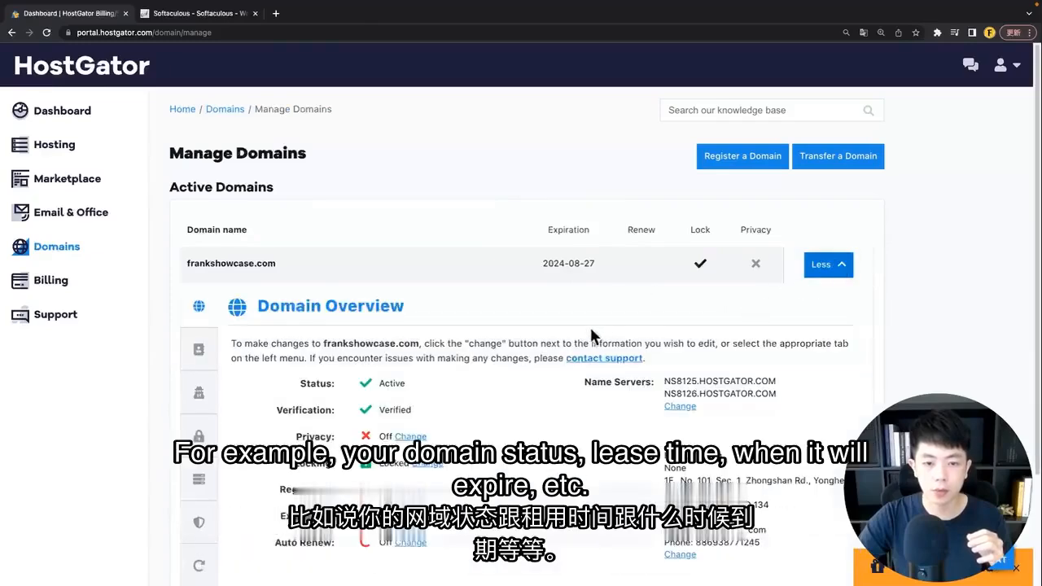
scroll(594, 314, down, 3)
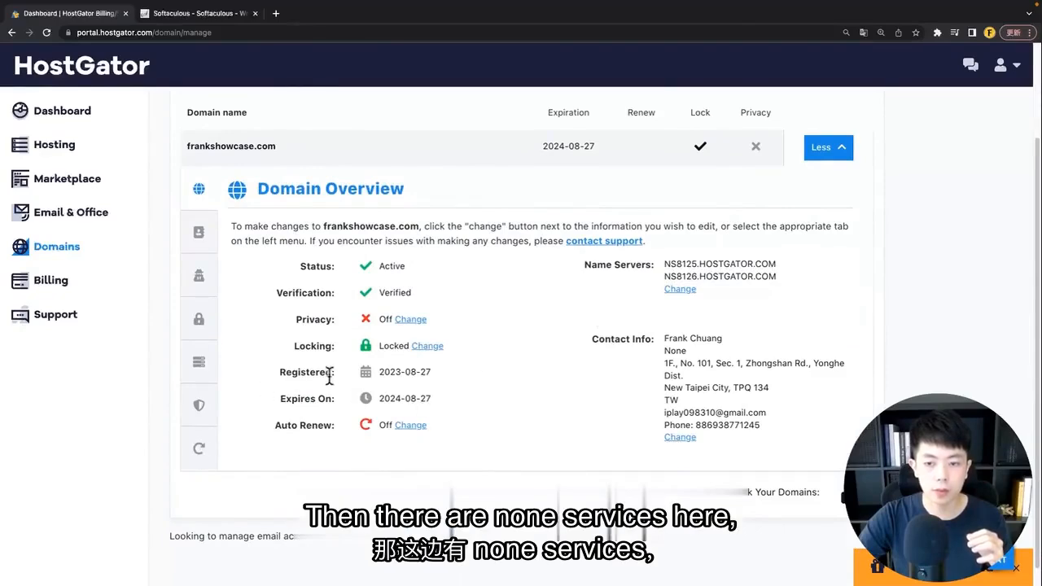
drag(574, 260, 637, 264)
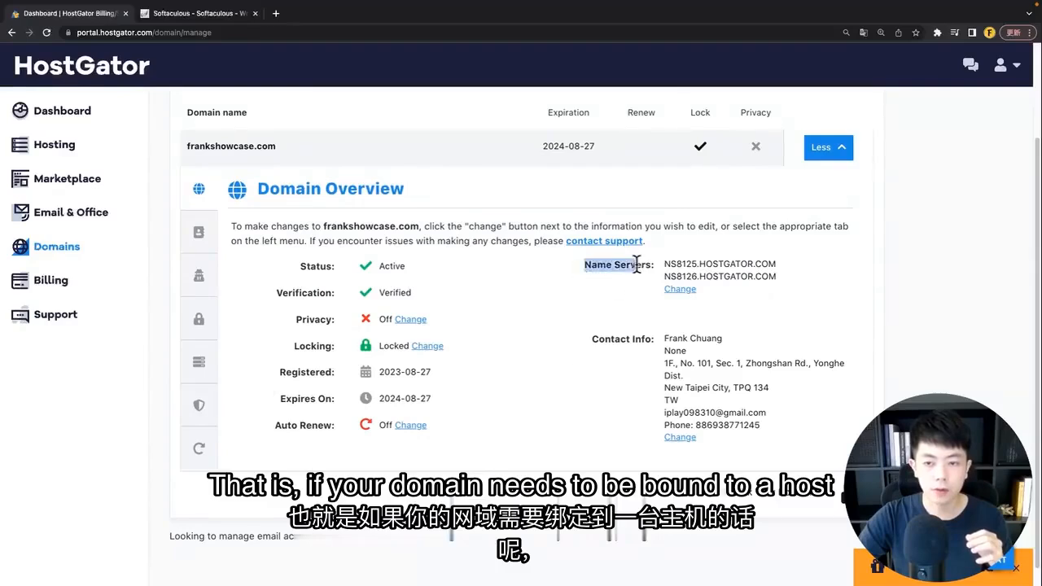
click(789, 291)
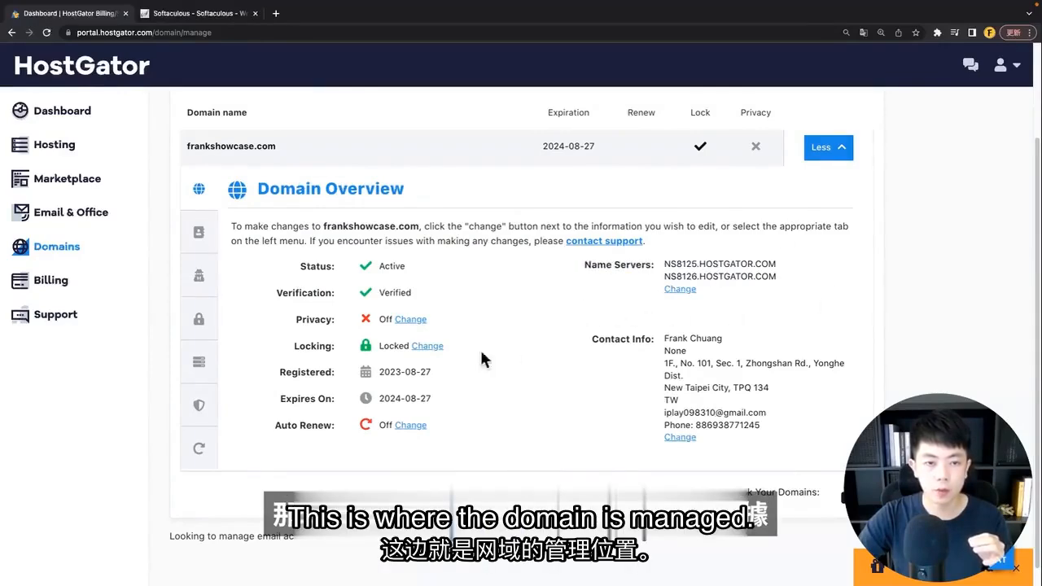
scroll(484, 361, up, 2)
click(822, 237)
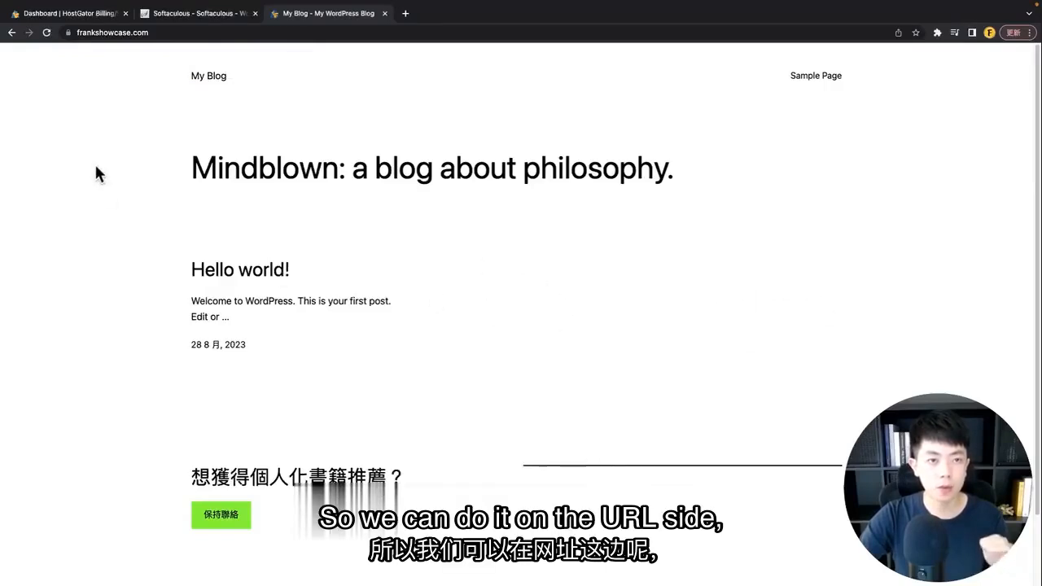
Step: Append /wp-admin to the frankshowcase.com address to load the WordPress admin dashboard
click(187, 32)
click(188, 31)
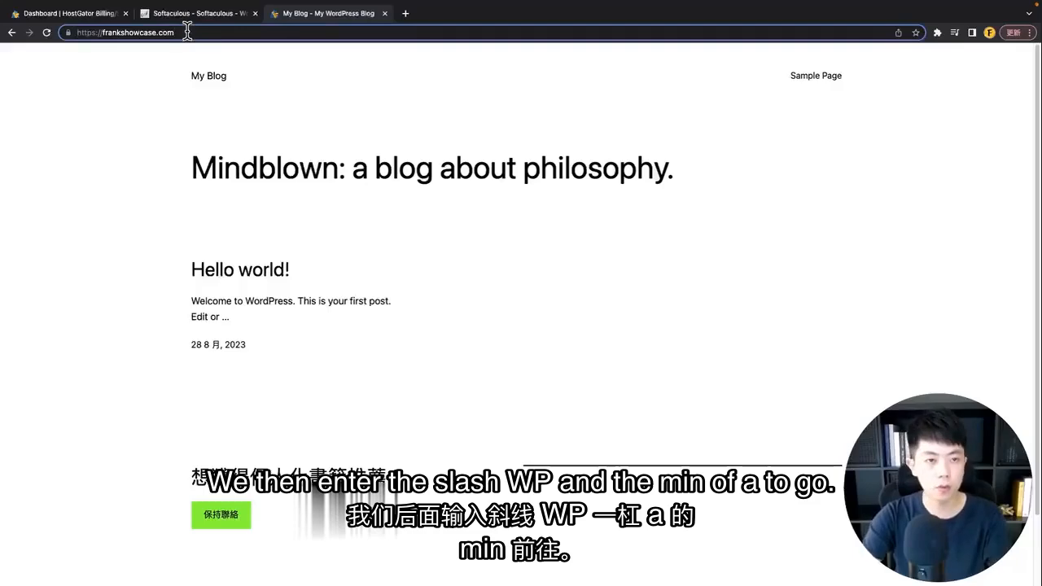
text(/)
text(wp-admin)
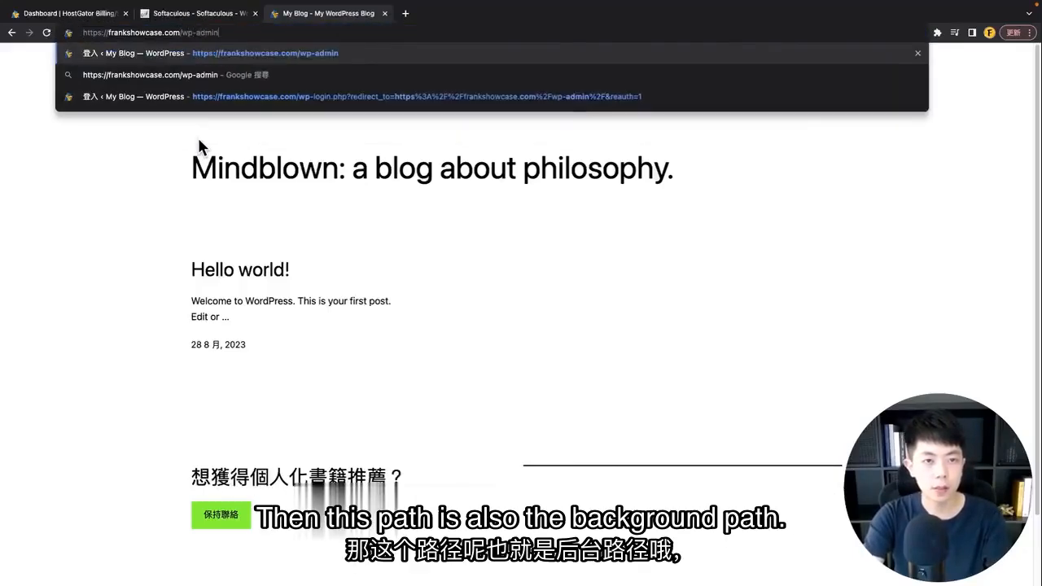
key(Return)
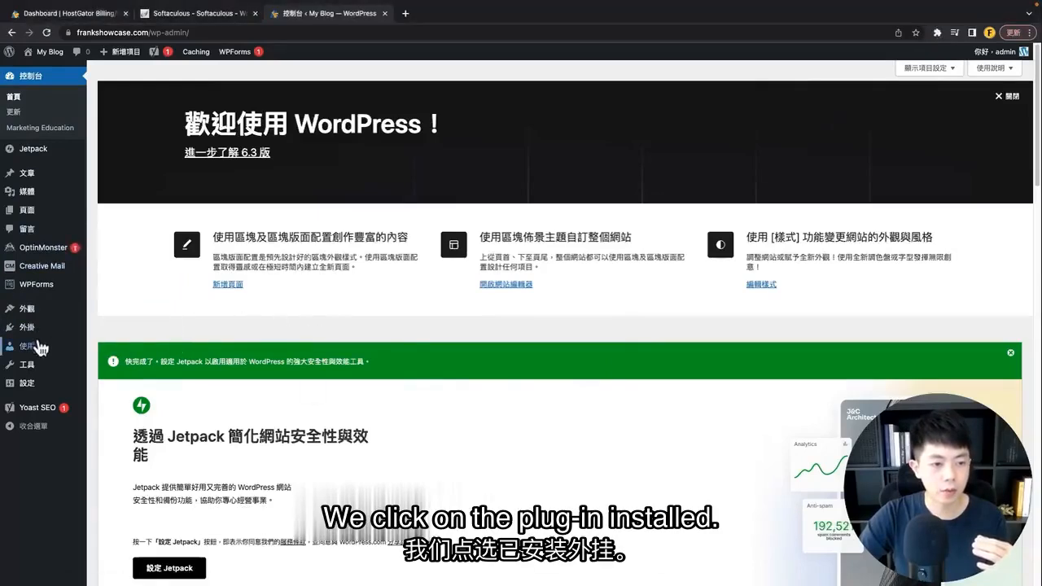
Step: Bulk-deactivate Creative Mail, Jetpack, OptinMonster, WPForms Lite and Yoast SEO in Installed Plugins
mouse_move(33, 330)
click(139, 333)
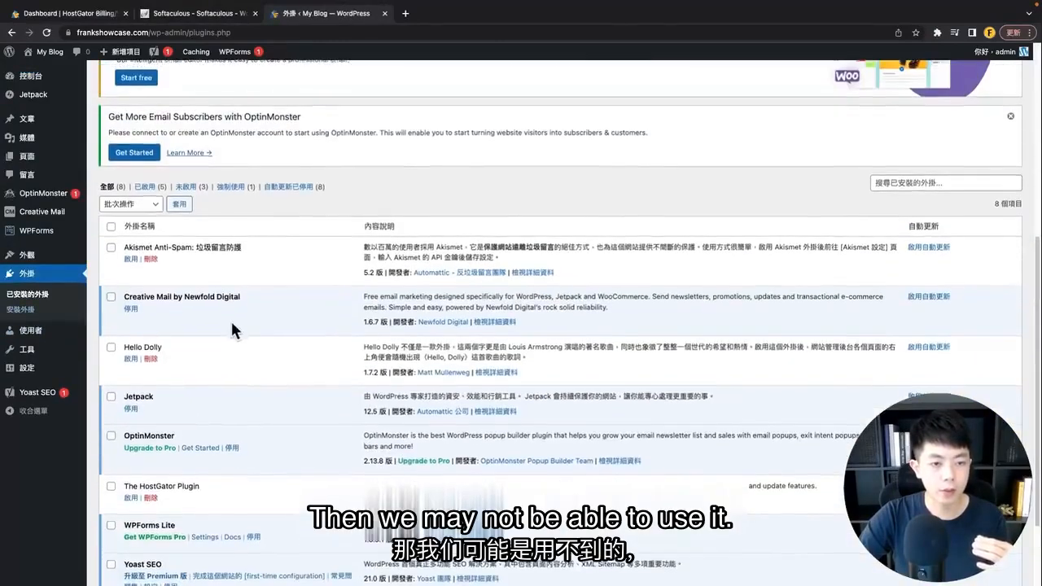
scroll(231, 319, down, 2)
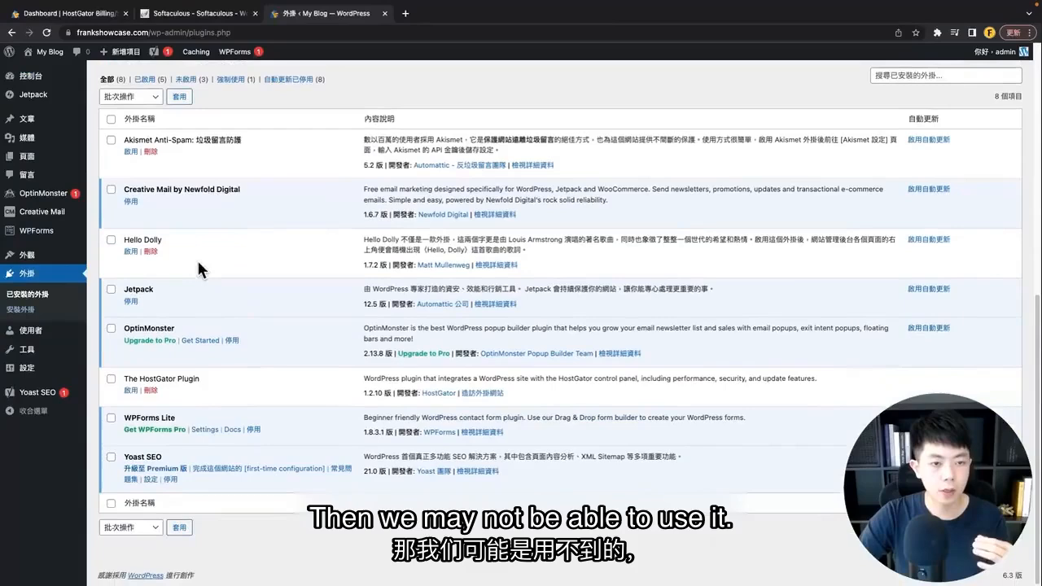
click(111, 190)
click(111, 289)
click(111, 328)
click(110, 418)
click(111, 456)
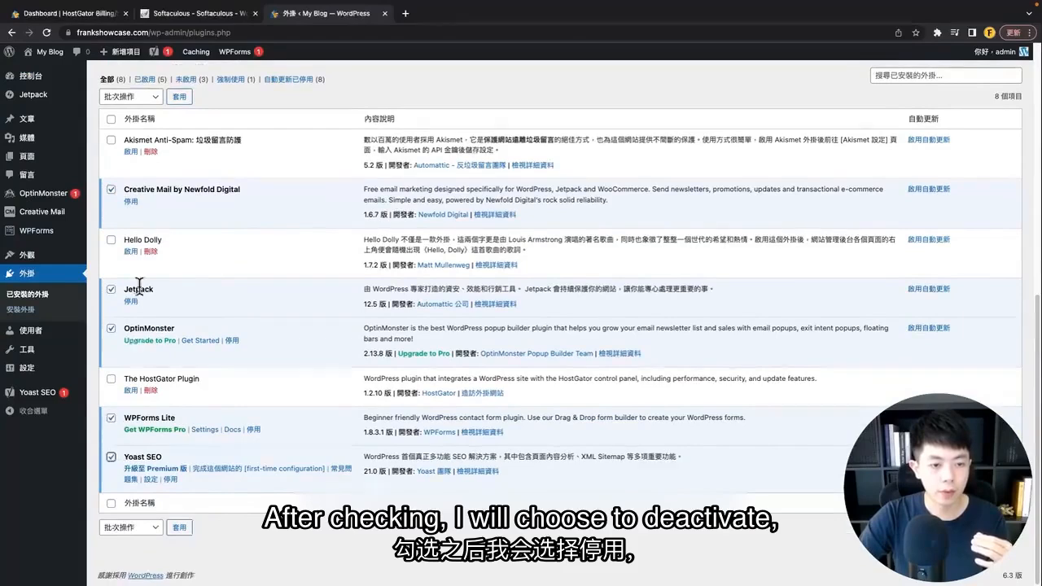
scroll(139, 277, up, 2)
click(130, 241)
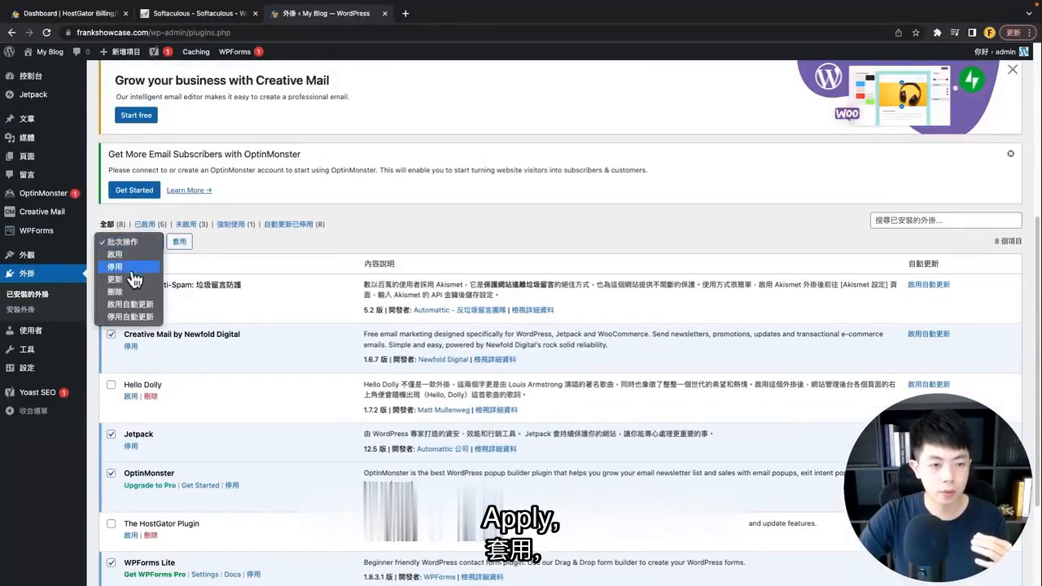
click(115, 268)
click(179, 241)
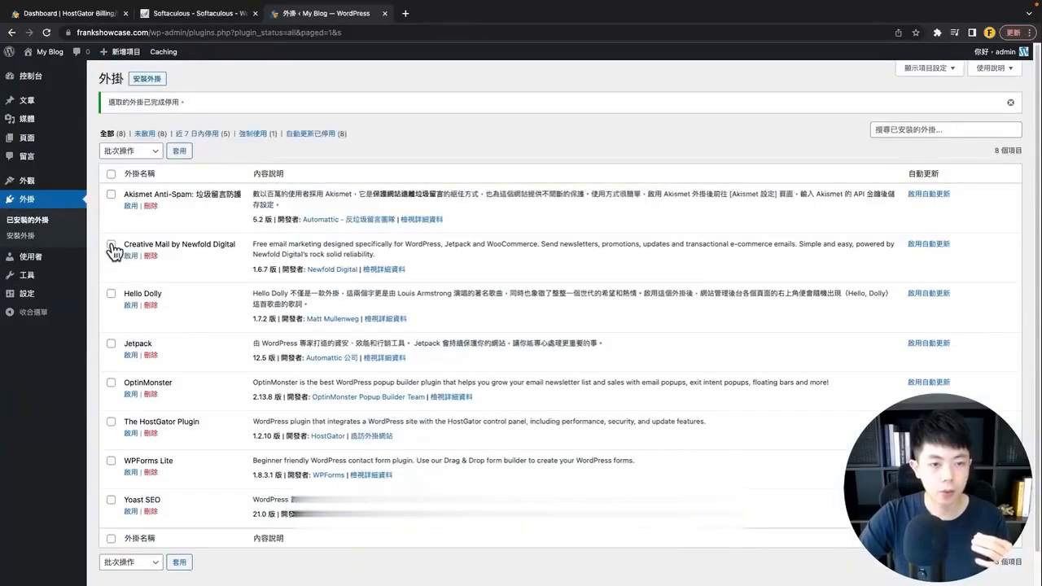
Step: Bulk-delete Creative Mail, Hello Dolly, Jetpack, OptinMonster and The HostGator Plugin, then refresh the list
click(110, 243)
click(110, 293)
click(111, 343)
click(111, 382)
click(110, 421)
click(130, 561)
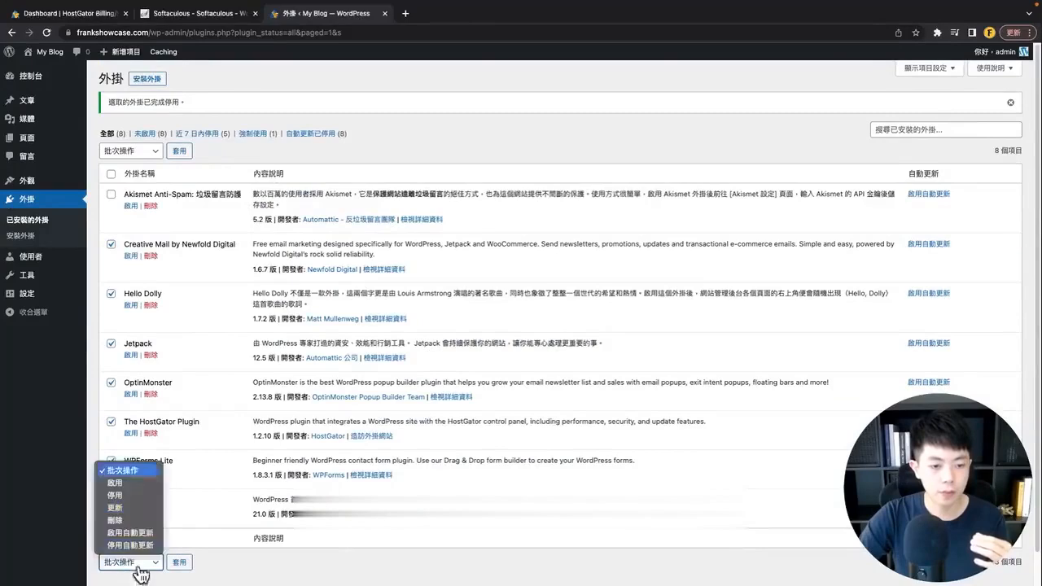
click(114, 519)
click(178, 561)
click(615, 93)
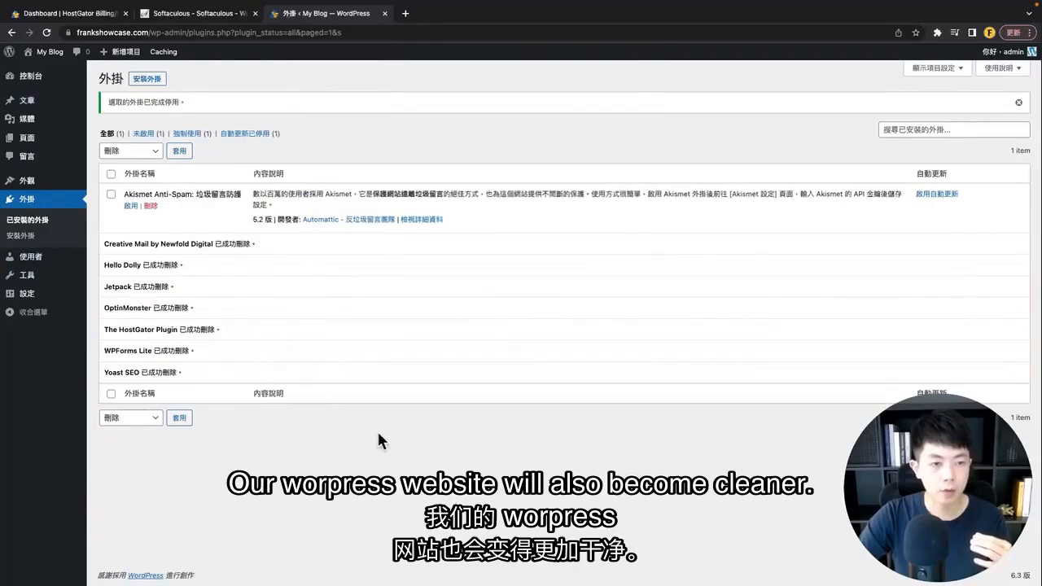
click(47, 218)
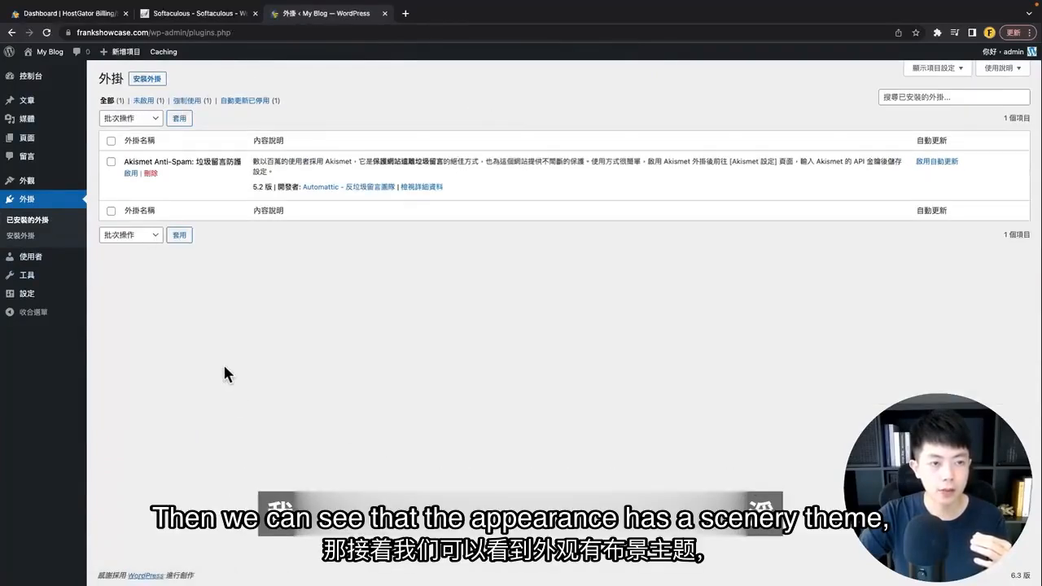
Step: Go to Appearance > Themes to view the active theme, Sinatra, Twenty Twenty-One and Twenty Twenty-Two
mouse_move(29, 181)
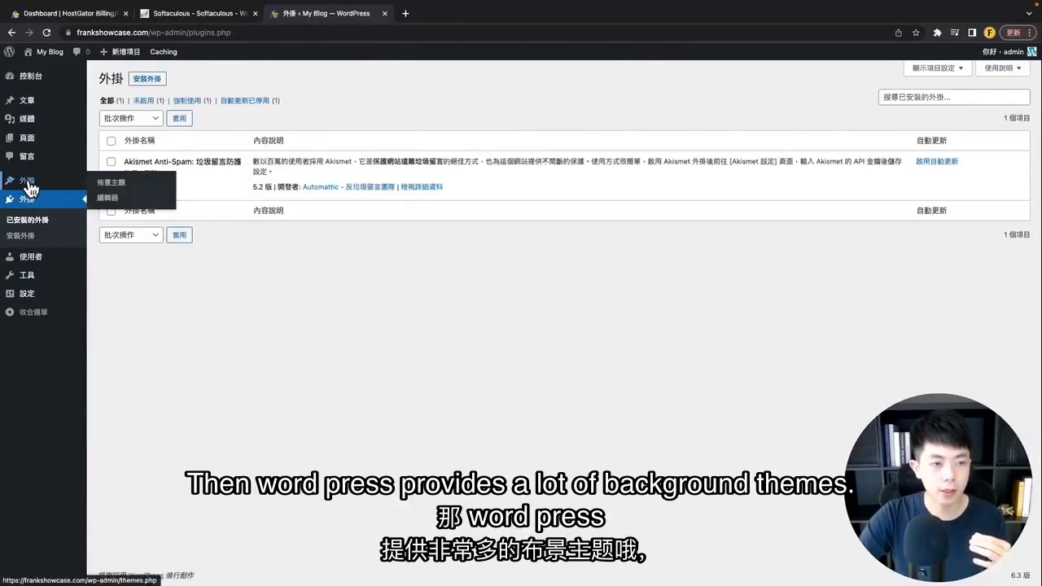
click(128, 187)
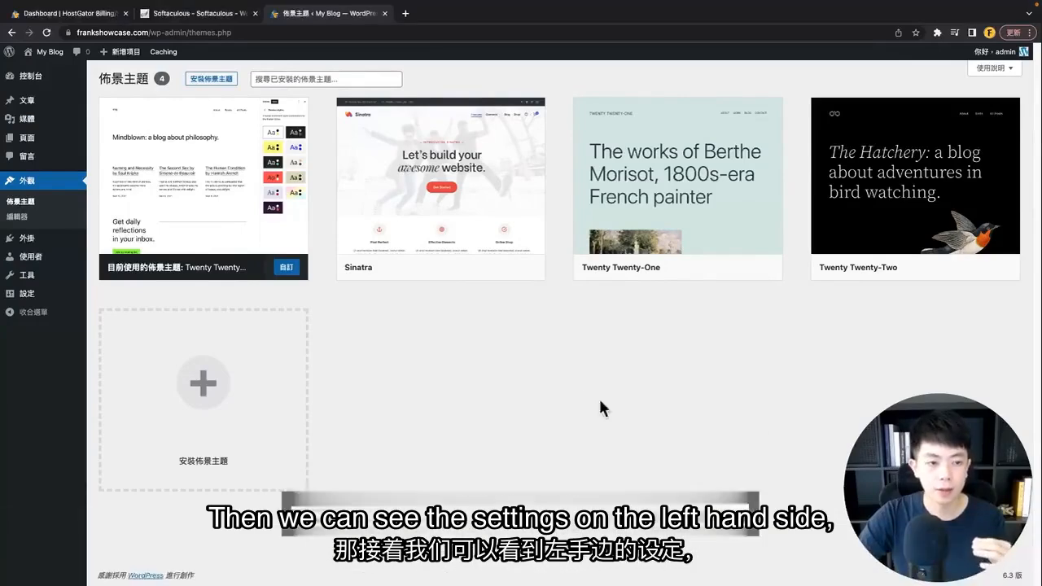
Step: Save General Settings with site language 繁體中文 and timezone UTC+8
mouse_move(30, 293)
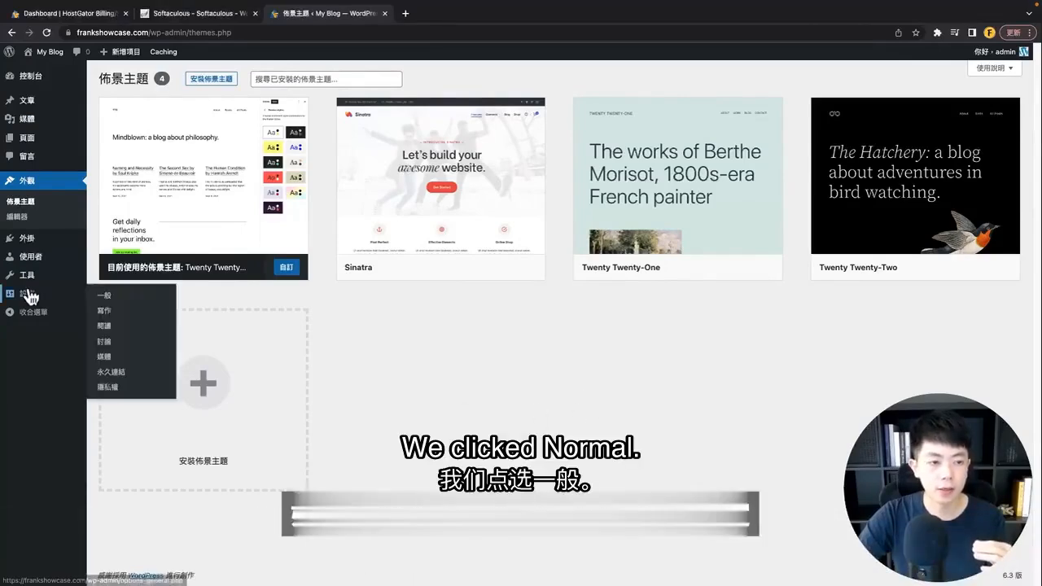
click(130, 298)
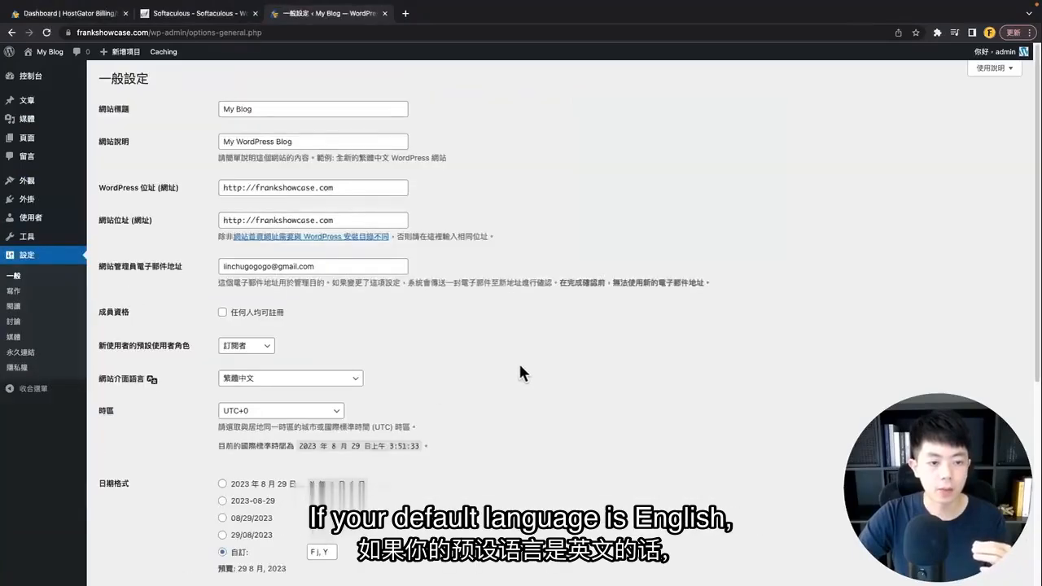
scroll(521, 372, down, 2)
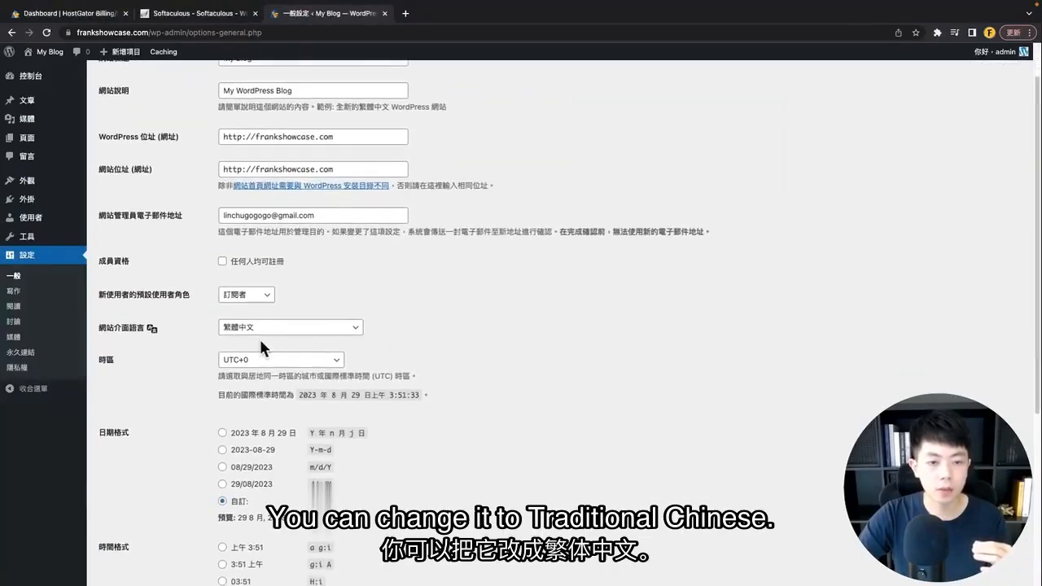
click(271, 328)
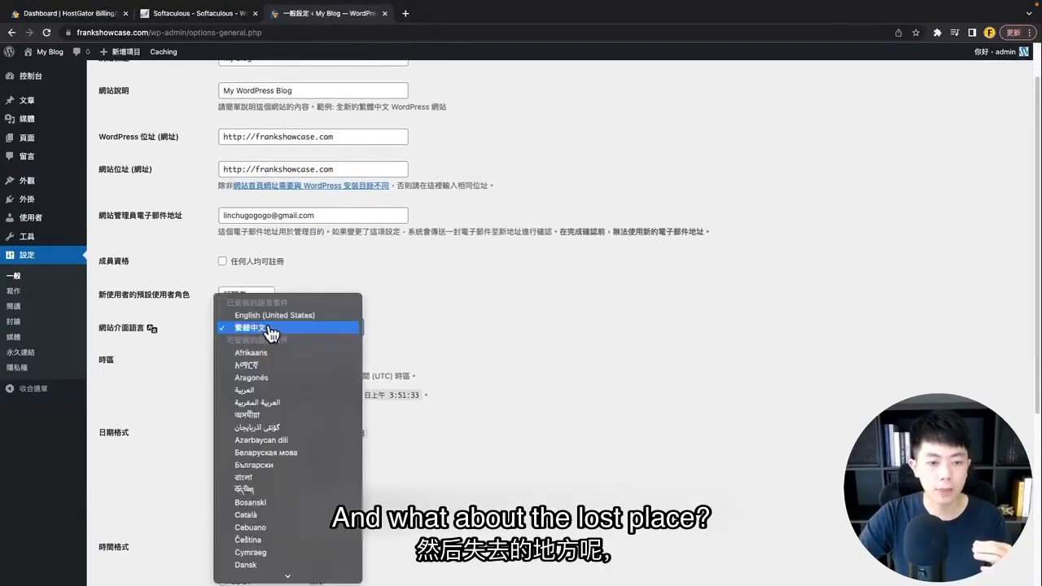
click(271, 328)
scroll(249, 333, down, 1)
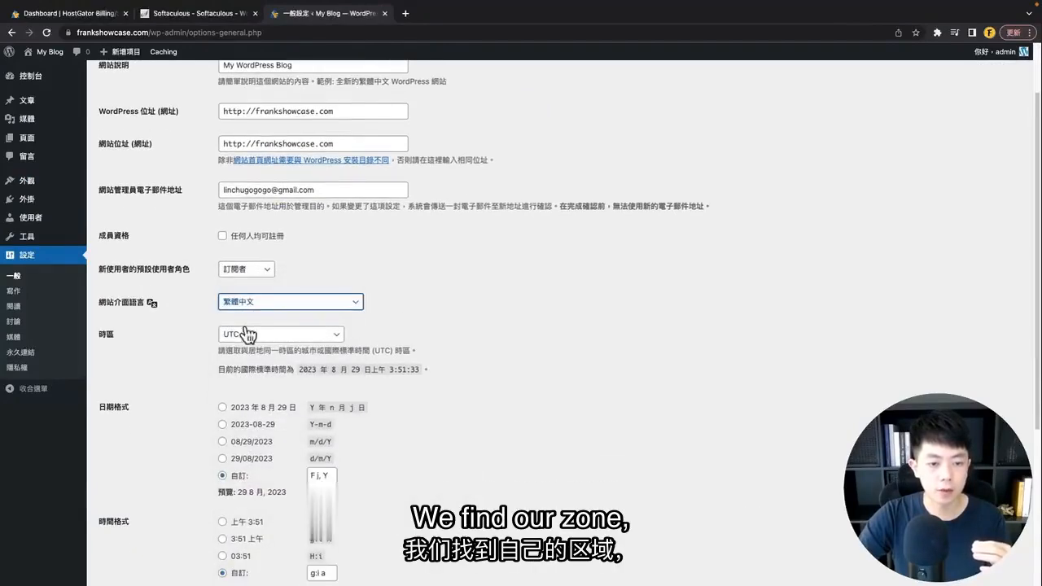
click(248, 334)
scroll(256, 338, down, 3)
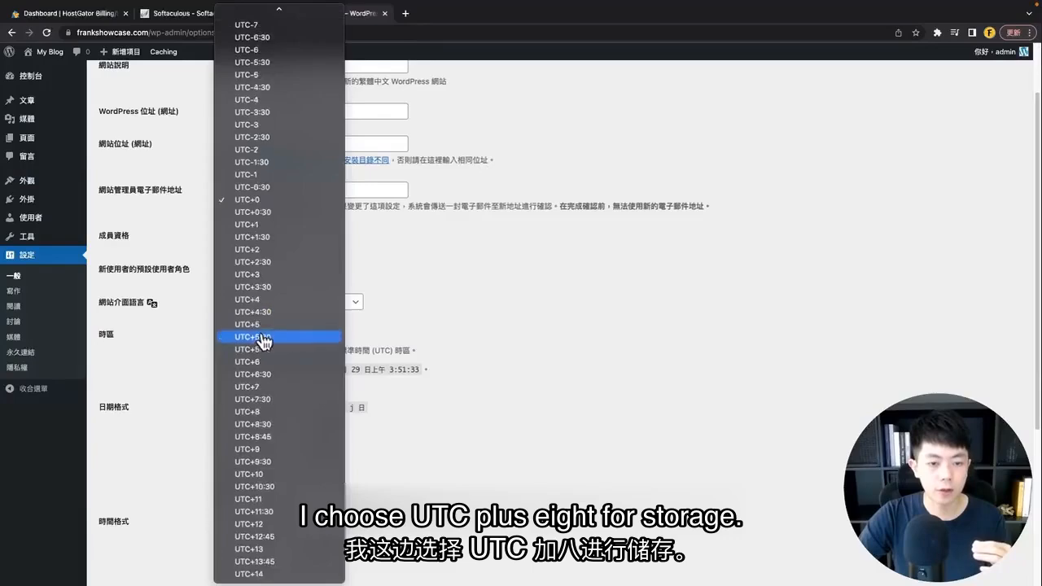
click(270, 412)
scroll(353, 411, down, 5)
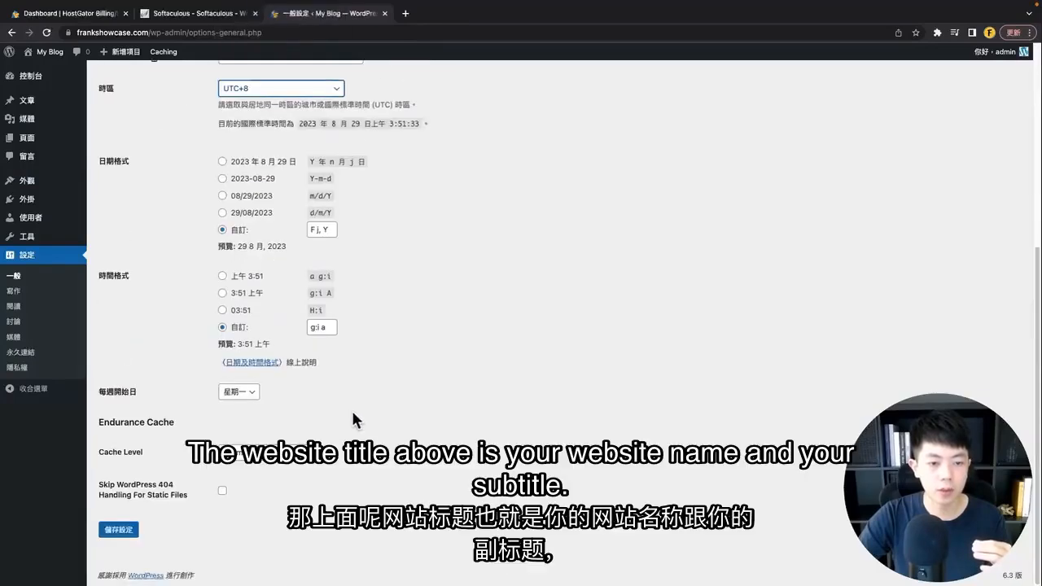
click(114, 530)
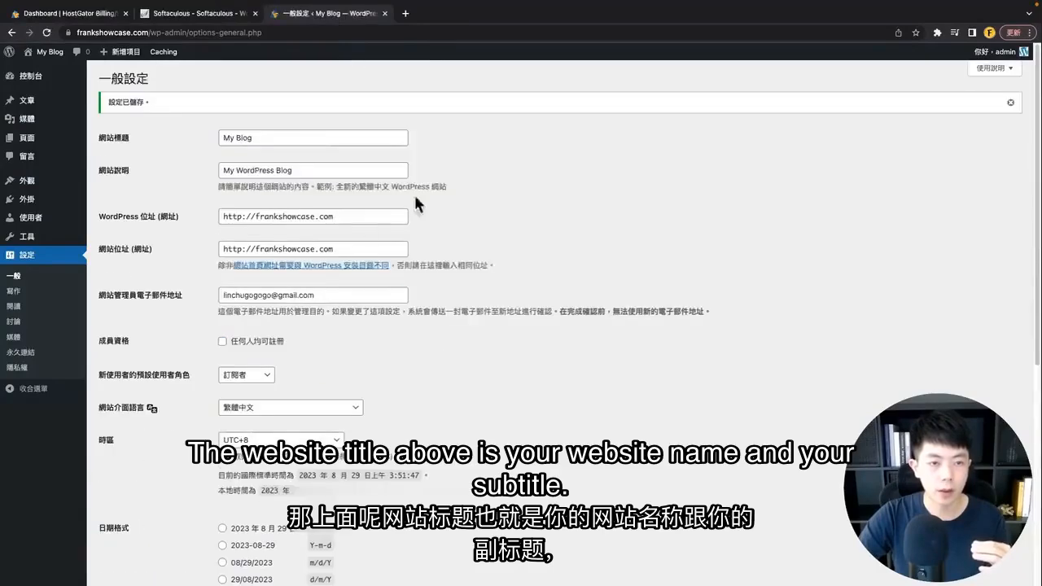
Step: Highlight the site title 'My Blog' and tagline 'My WordPress Blog' for review
drag(266, 136, 218, 138)
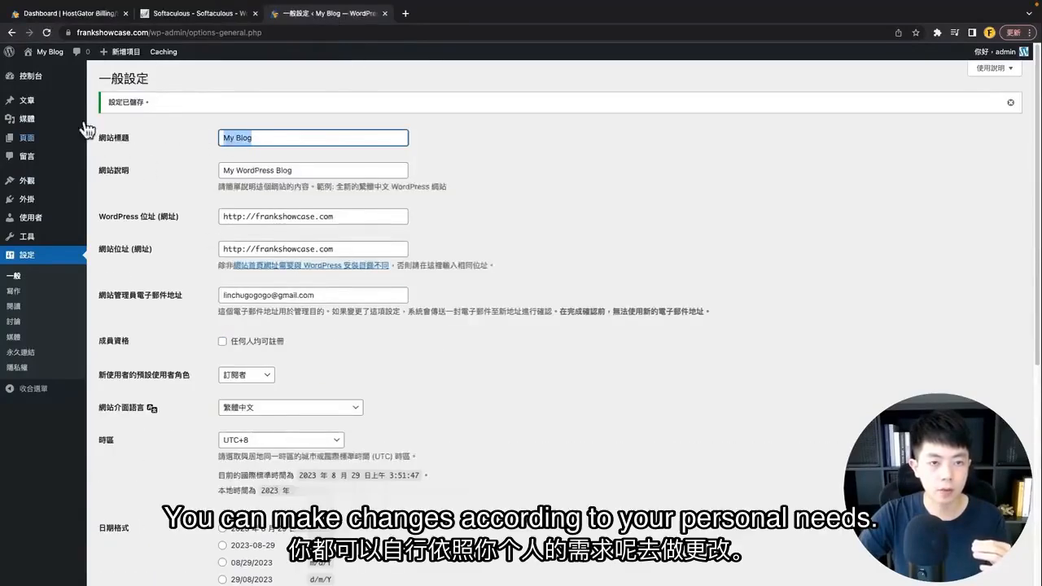
drag(343, 170, 147, 179)
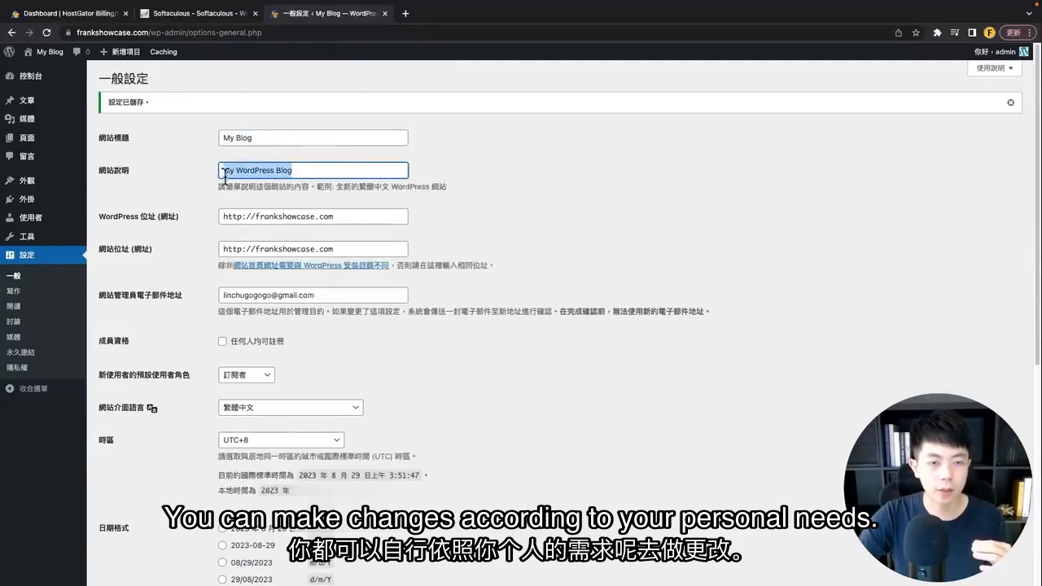
click(492, 207)
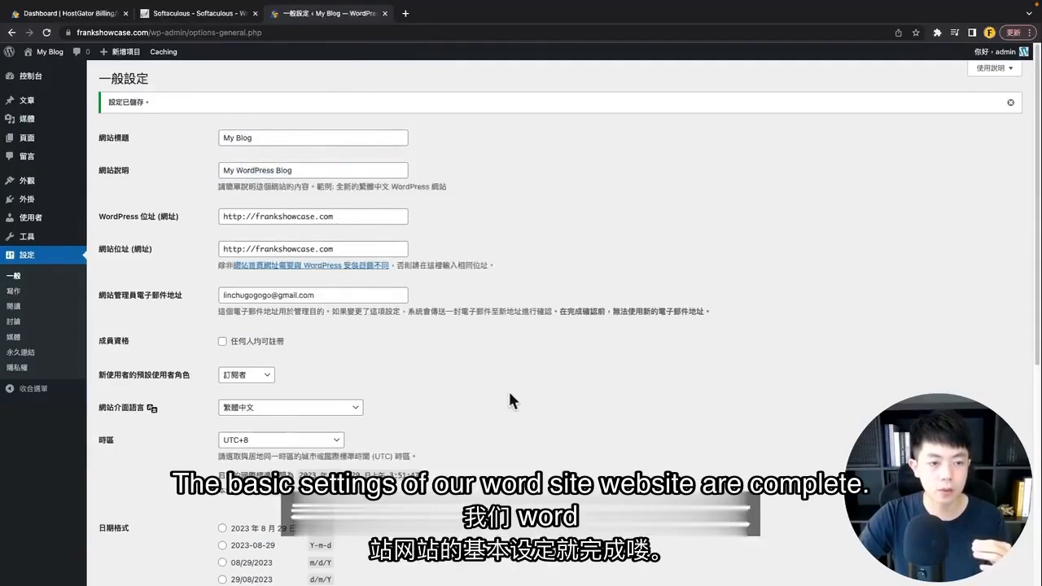